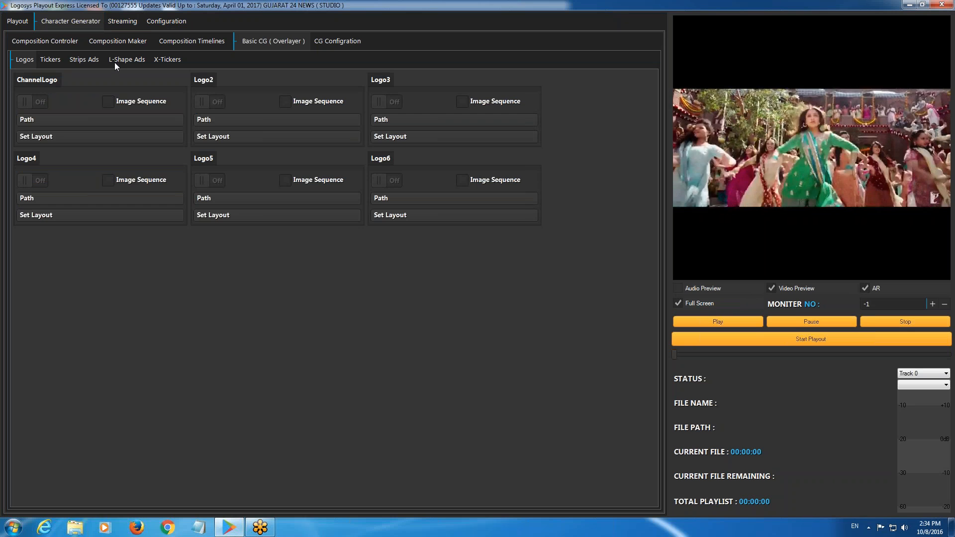
- Look through the character generator's composition controller, maker and timelines pages and the basic overlay's logo and ticker settings
{"action": "left_click", "coordinate": [115, 47]}
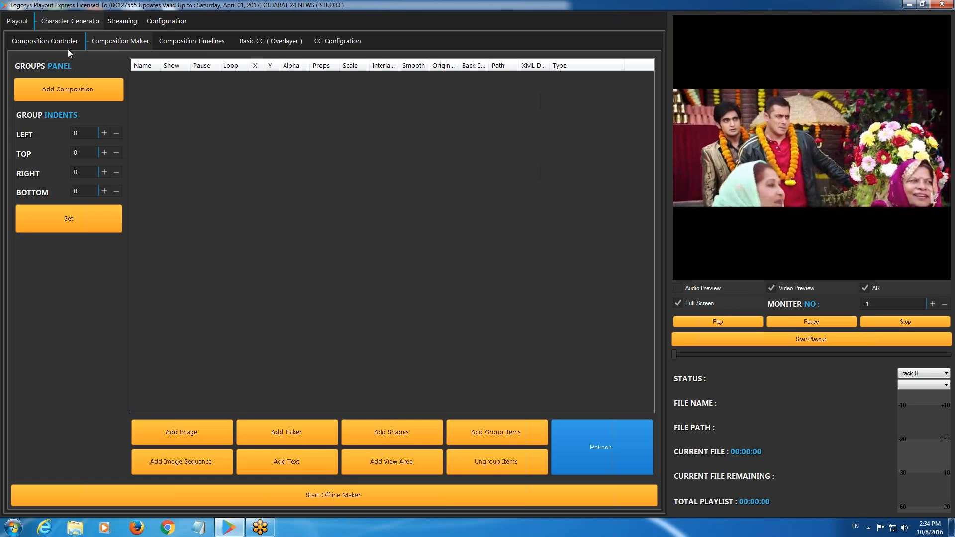
{"action": "left_click", "coordinate": [68, 48]}
{"action": "left_click", "coordinate": [113, 44]}
{"action": "left_click", "coordinate": [28, 47]}
{"action": "left_click", "coordinate": [259, 44]}
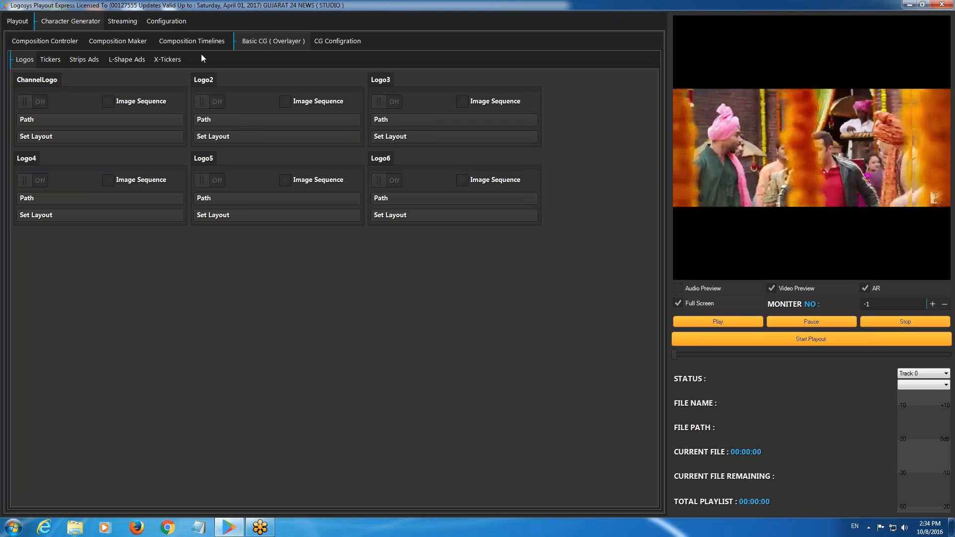
{"action": "left_click", "coordinate": [111, 43]}
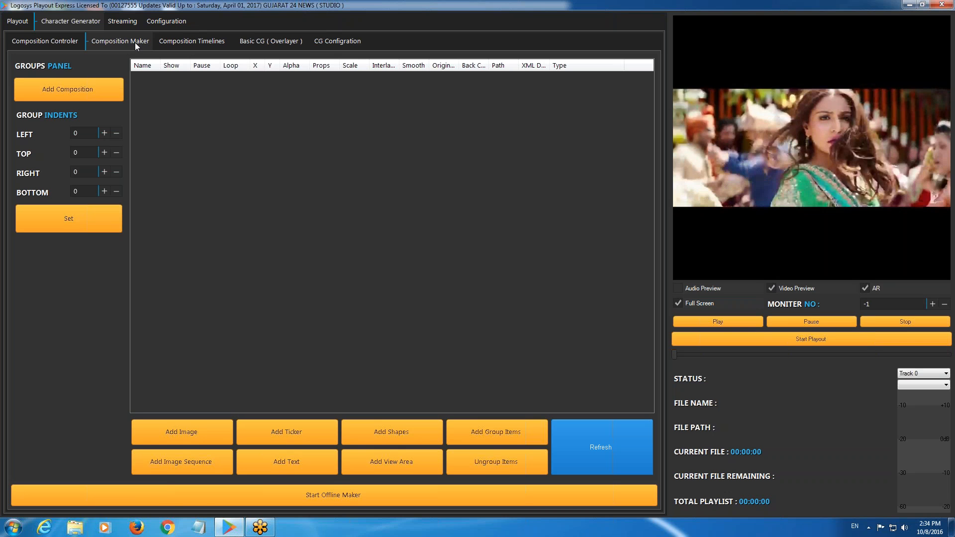
{"action": "left_click", "coordinate": [53, 44]}
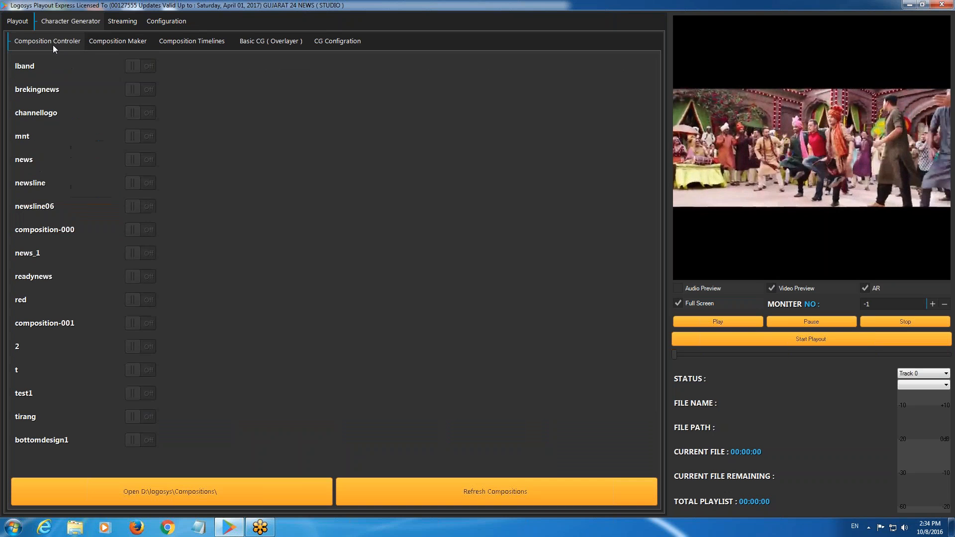
{"action": "left_click", "coordinate": [209, 41]}
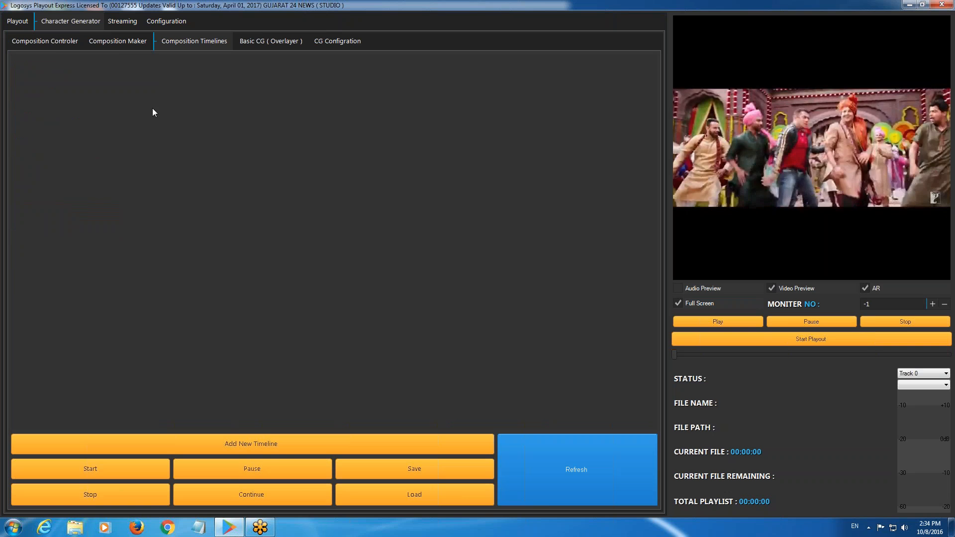
{"action": "left_click", "coordinate": [120, 45]}
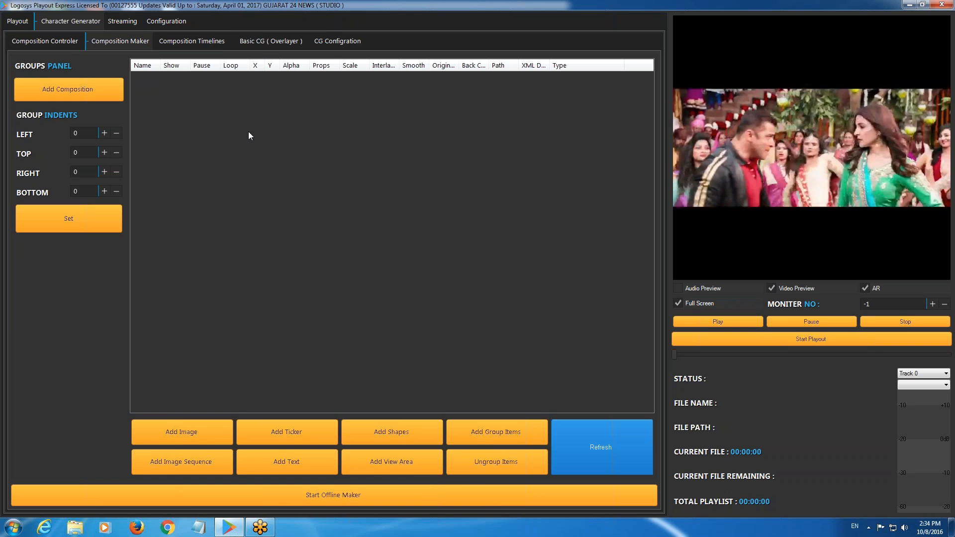
{"action": "left_click", "coordinate": [271, 40]}
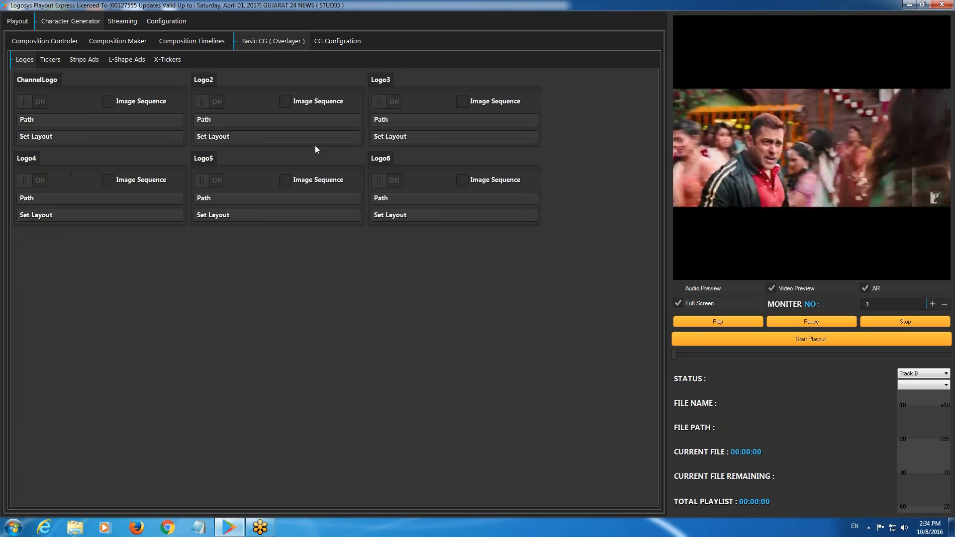
{"action": "left_click", "coordinate": [63, 61]}
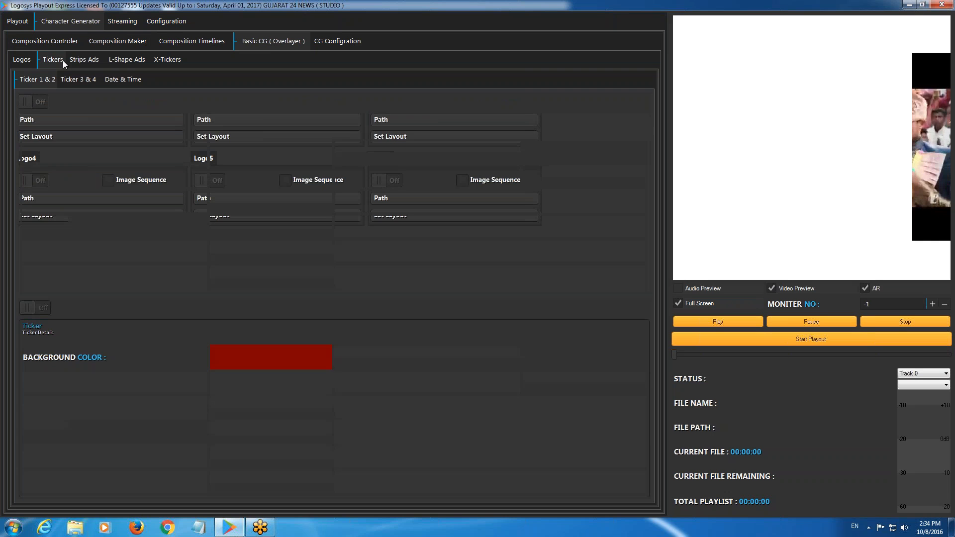
{"action": "left_click", "coordinate": [23, 60]}
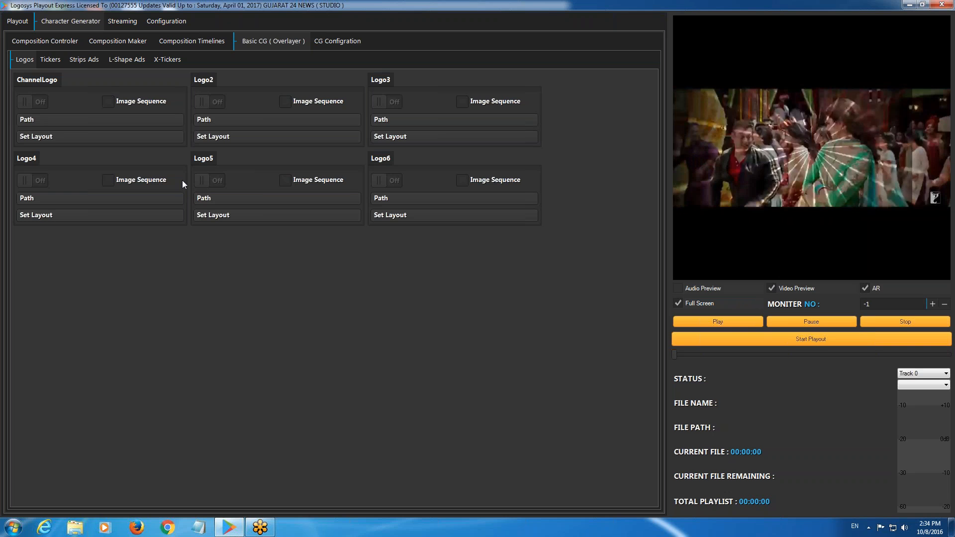
- Add the Penguins picture from the Sample Pictures folder to the composition maker and show it on the output
{"action": "left_click", "coordinate": [118, 41]}
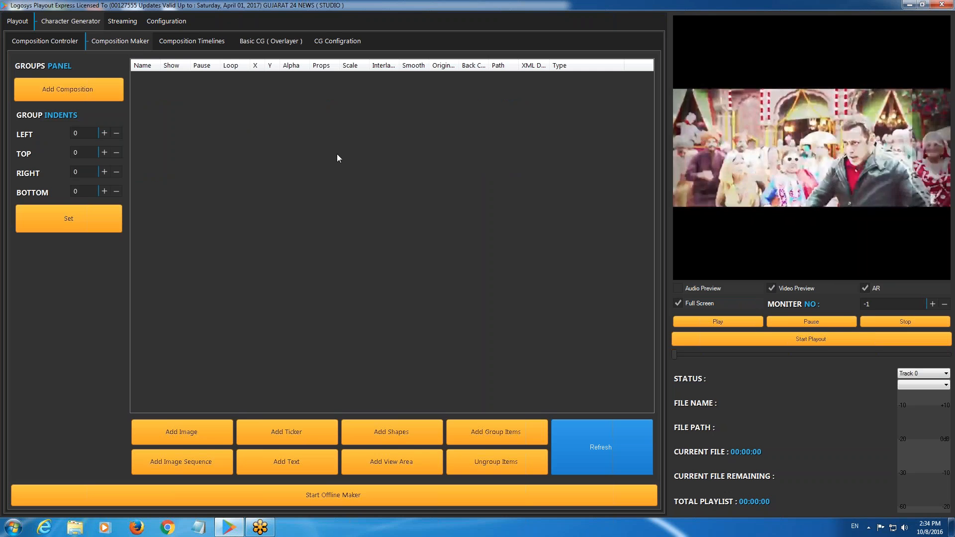
{"action": "right_click", "coordinate": [317, 130]}
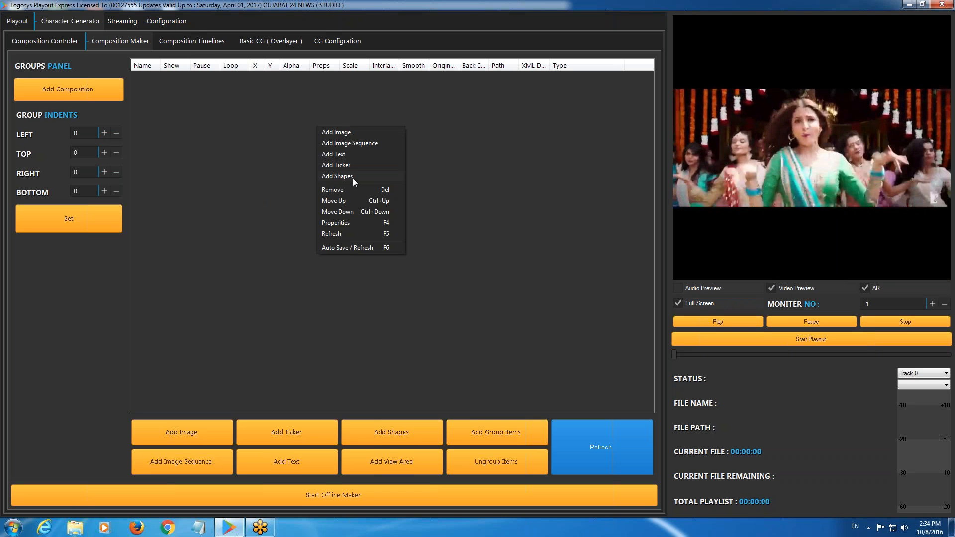
{"action": "left_click", "coordinate": [339, 133]}
{"action": "left_click", "coordinate": [37, 141]}
{"action": "left_click", "coordinate": [40, 152]}
{"action": "double_click", "coordinate": [150, 114]}
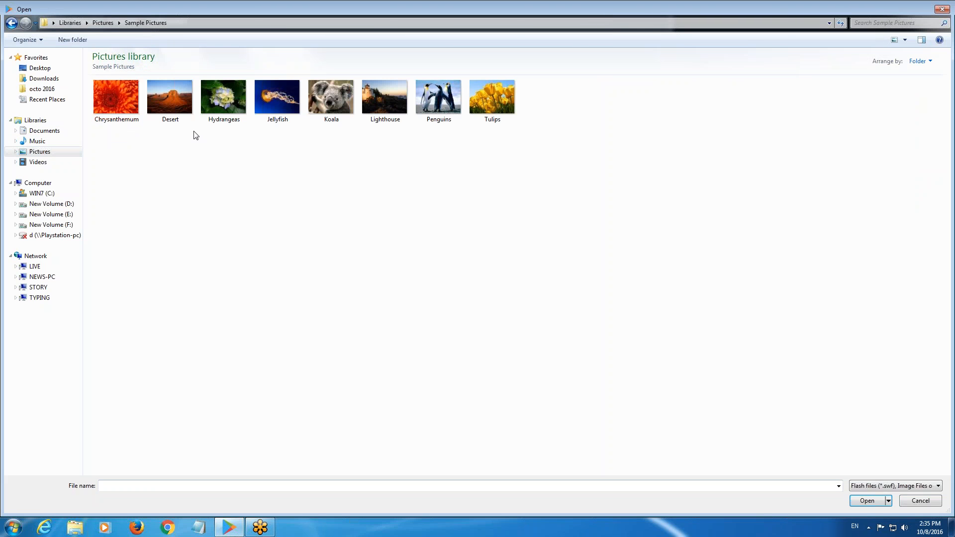
{"action": "double_click", "coordinate": [438, 106]}
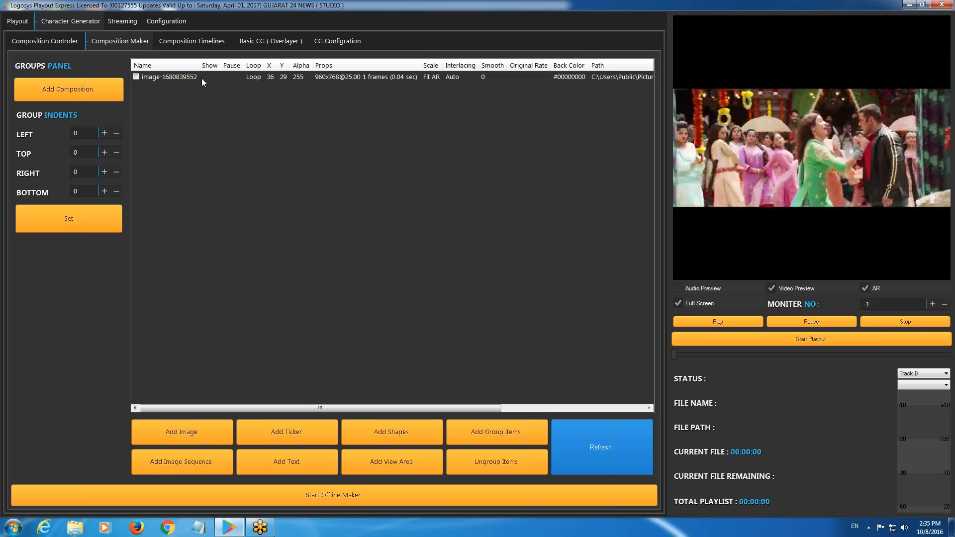
{"action": "left_click", "coordinate": [204, 76]}
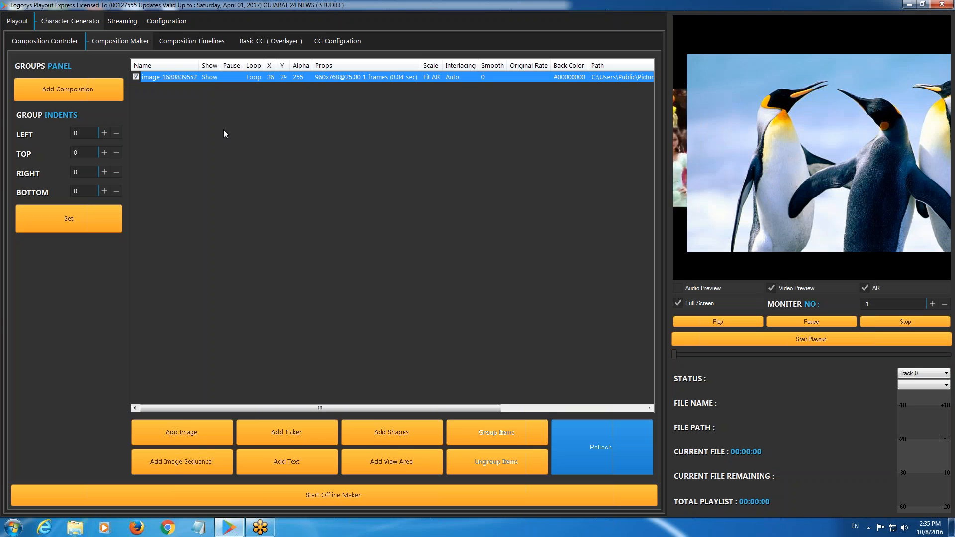
- In the penguin image's properties, set position X to 49, position Y to 34 and height to 81
{"action": "right_click", "coordinate": [207, 77]}
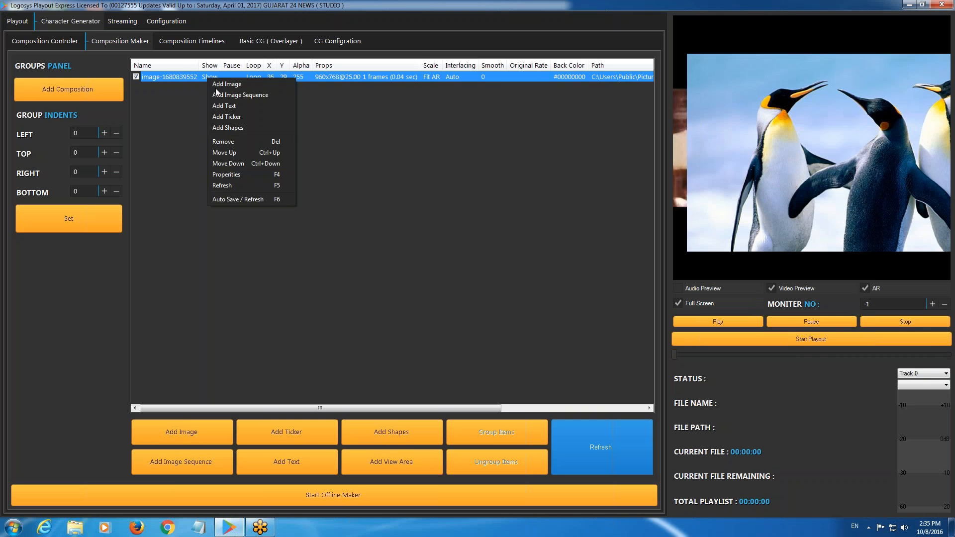
{"action": "left_click", "coordinate": [233, 174]}
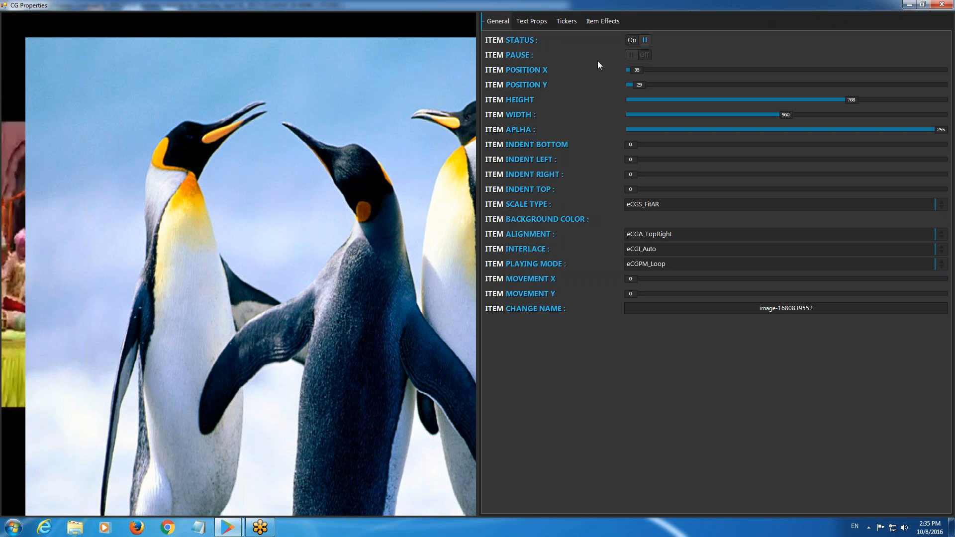
{"action": "mouse_move", "coordinate": [633, 75]}
{"action": "left_mouse_down"}
{"action": "mouse_move", "coordinate": [697, 72]}
{"action": "mouse_move", "coordinate": [623, 74]}
{"action": "mouse_move", "coordinate": [669, 87]}
{"action": "mouse_move", "coordinate": [620, 86]}
{"action": "left_mouse_up"}
{"action": "left_click_drag", "start_coordinate": [853, 99], "coordinate": [658, 99]}
{"action": "mouse_move", "coordinate": [630, 70]}
{"action": "left_mouse_down"}
{"action": "mouse_move", "coordinate": [636, 84]}
{"action": "mouse_move", "coordinate": [640, 74]}
{"action": "mouse_move", "coordinate": [631, 85]}
{"action": "left_mouse_up"}
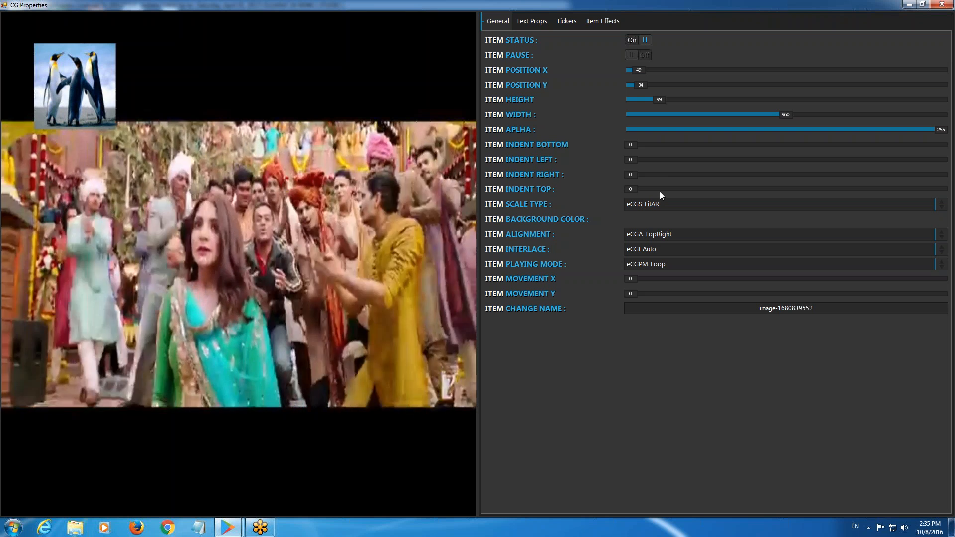
{"action": "mouse_move", "coordinate": [656, 99]}
{"action": "left_mouse_down"}
{"action": "mouse_move", "coordinate": [754, 99]}
{"action": "mouse_move", "coordinate": [653, 99]}
{"action": "left_mouse_up"}
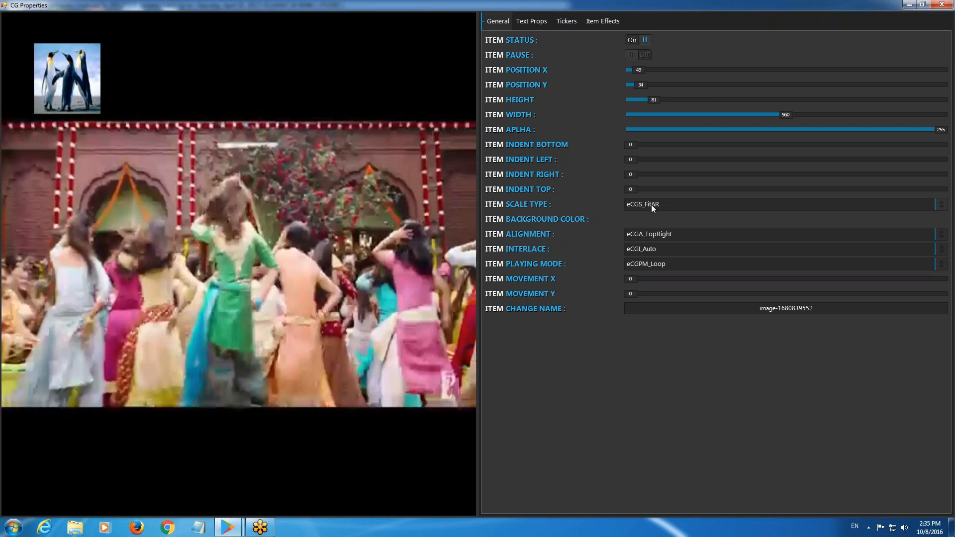
- Set the penguin image's scale type to eCGS_ExactFit and resize it to height 93 and width 299
{"action": "left_click", "coordinate": [651, 205]}
{"action": "left_click", "coordinate": [655, 228]}
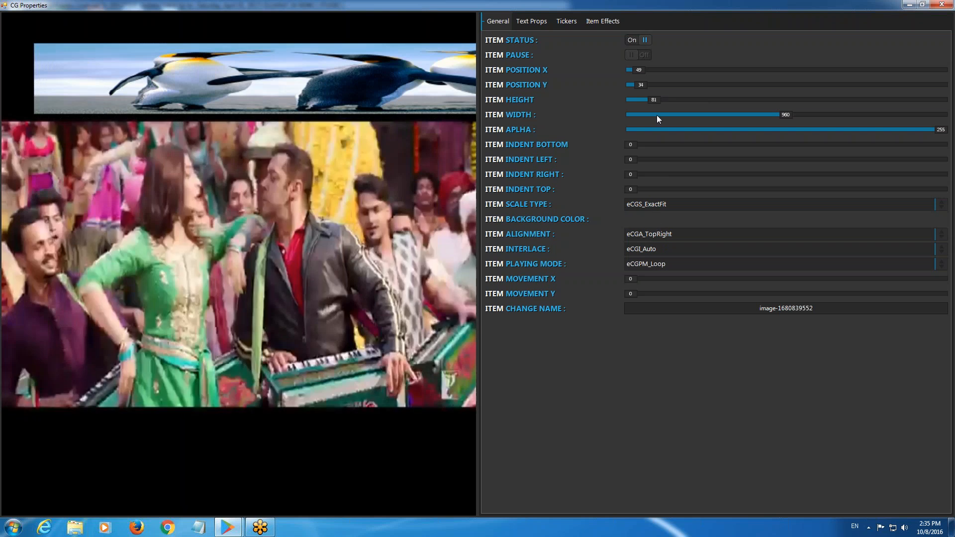
{"action": "mouse_move", "coordinate": [655, 100]}
{"action": "left_mouse_down"}
{"action": "mouse_move", "coordinate": [691, 103]}
{"action": "mouse_move", "coordinate": [612, 103]}
{"action": "mouse_move", "coordinate": [679, 109]}
{"action": "mouse_move", "coordinate": [657, 105]}
{"action": "left_mouse_up"}
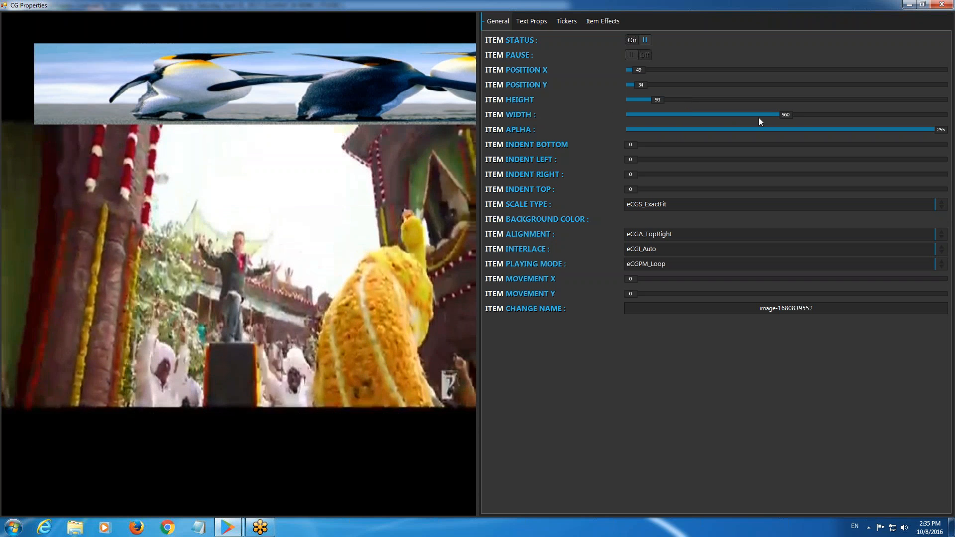
{"action": "left_click_drag", "start_coordinate": [789, 114], "coordinate": [673, 118]}
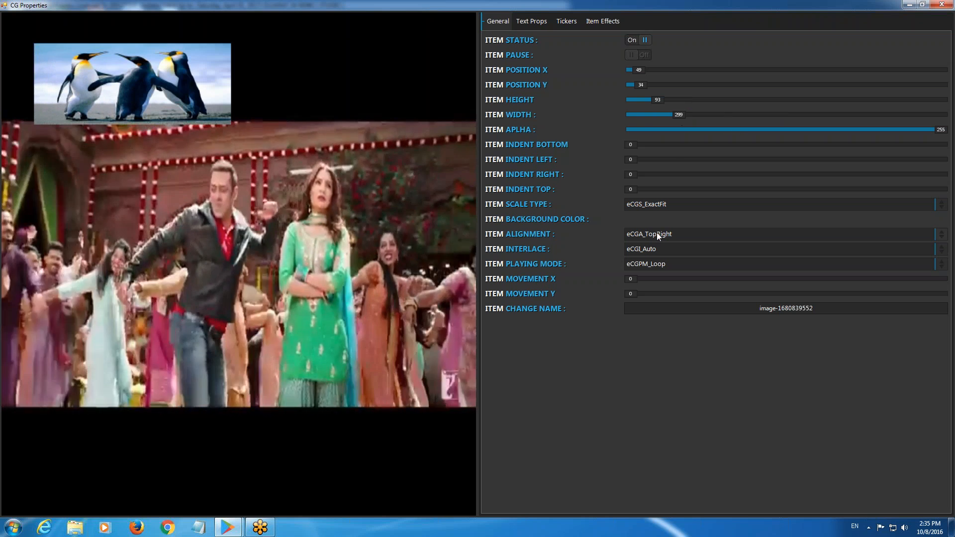
- Switch the penguin image's scale type to eCGS_FitAR and back to eCGS_ExactFit, and reduce its height to 81
{"action": "left_click", "coordinate": [644, 207]}
{"action": "left_click", "coordinate": [647, 221]}
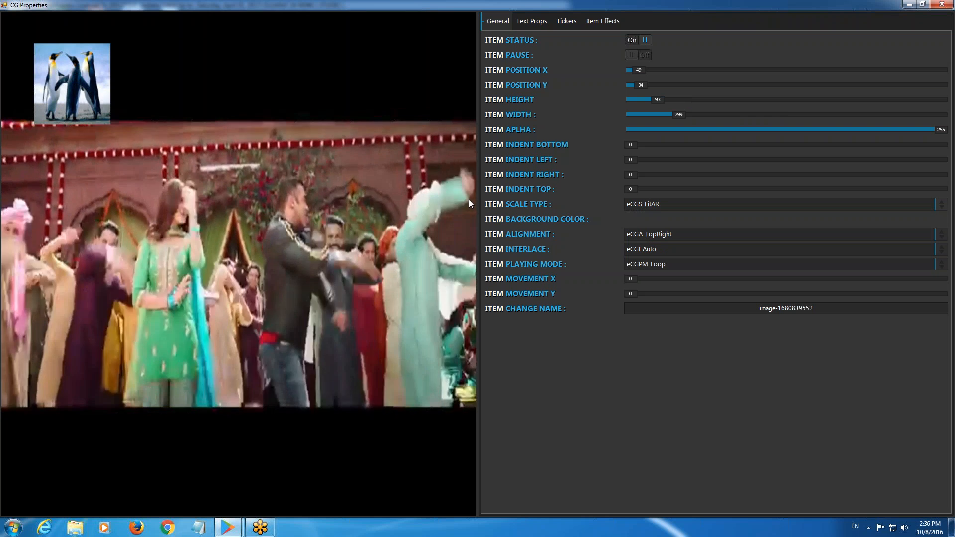
{"action": "left_click", "coordinate": [653, 204]}
{"action": "left_click", "coordinate": [659, 223]}
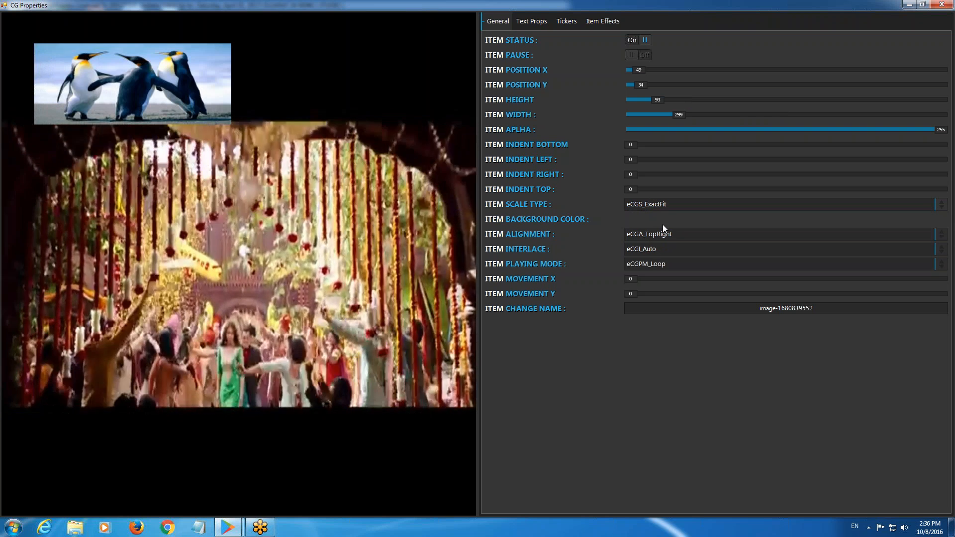
{"action": "mouse_move", "coordinate": [660, 99]}
{"action": "left_mouse_down"}
{"action": "mouse_move", "coordinate": [770, 93]}
{"action": "mouse_move", "coordinate": [653, 89]}
{"action": "left_mouse_up"}
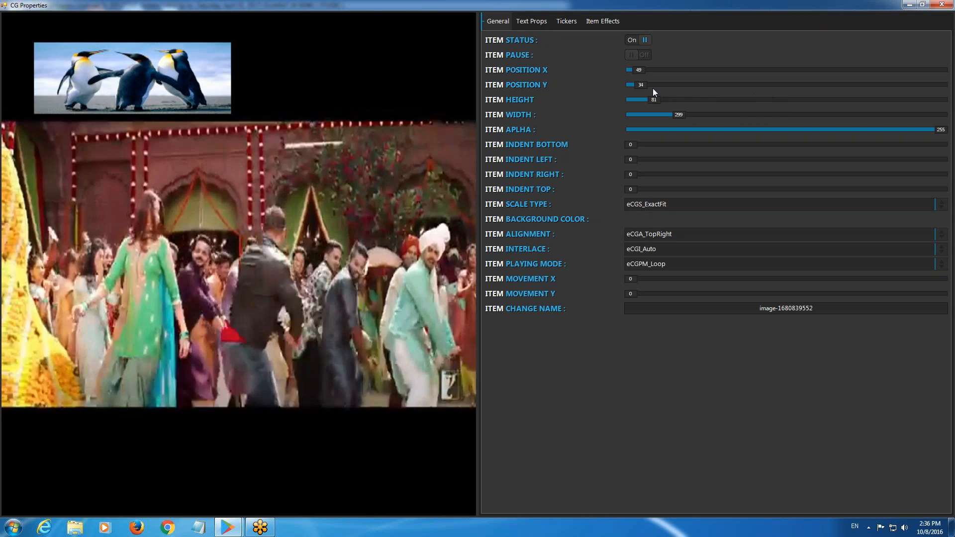
- Set the penguin image's scale type to eCGS_FitAR and its height to 96
{"action": "left_click", "coordinate": [655, 207]}
{"action": "left_click", "coordinate": [656, 217]}
{"action": "mouse_move", "coordinate": [656, 100]}
{"action": "left_mouse_down"}
{"action": "mouse_move", "coordinate": [729, 93]}
{"action": "mouse_move", "coordinate": [658, 91]}
{"action": "left_mouse_up"}
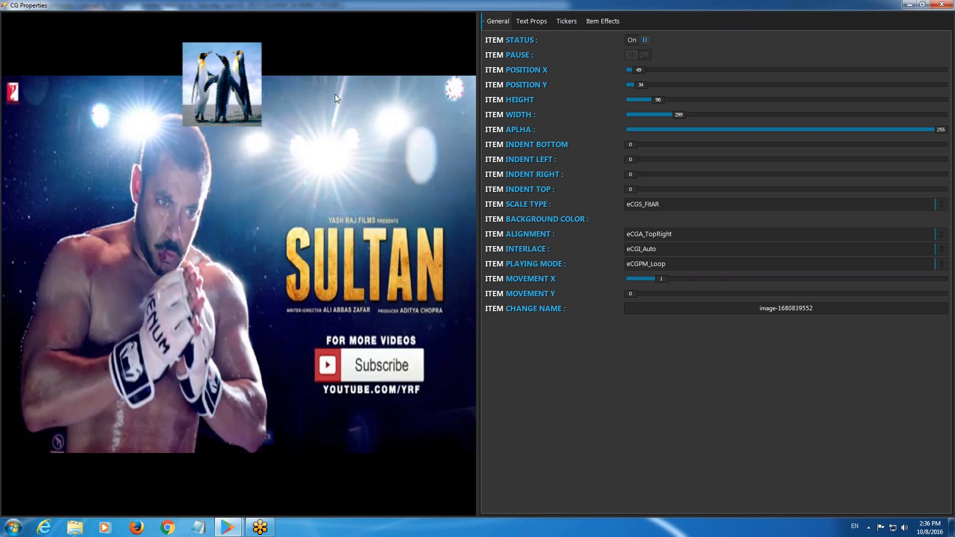
- Animate the penguin image with movement X set to 3 and movement Y set to 5
{"action": "left_click_drag", "start_coordinate": [661, 278], "coordinate": [723, 281]}
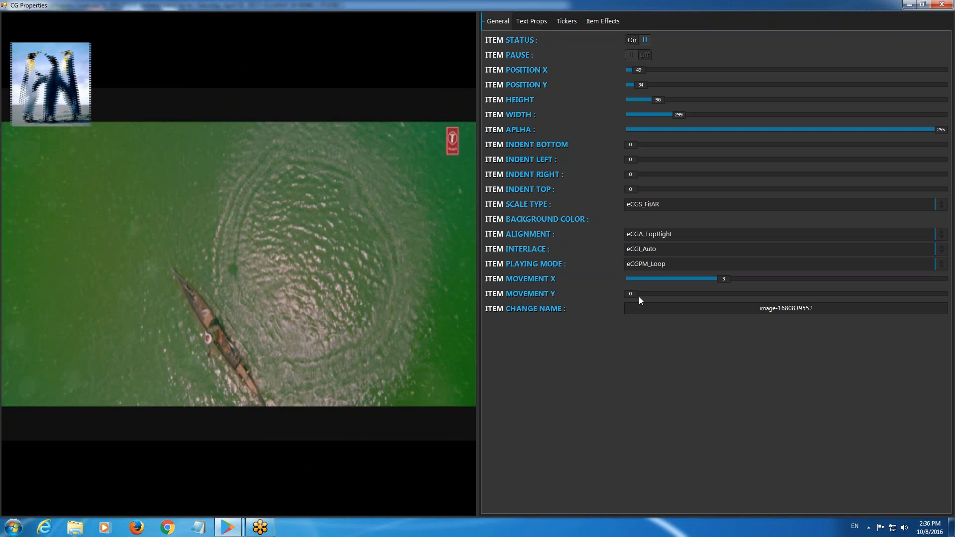
{"action": "left_click_drag", "start_coordinate": [630, 297], "coordinate": [646, 296]}
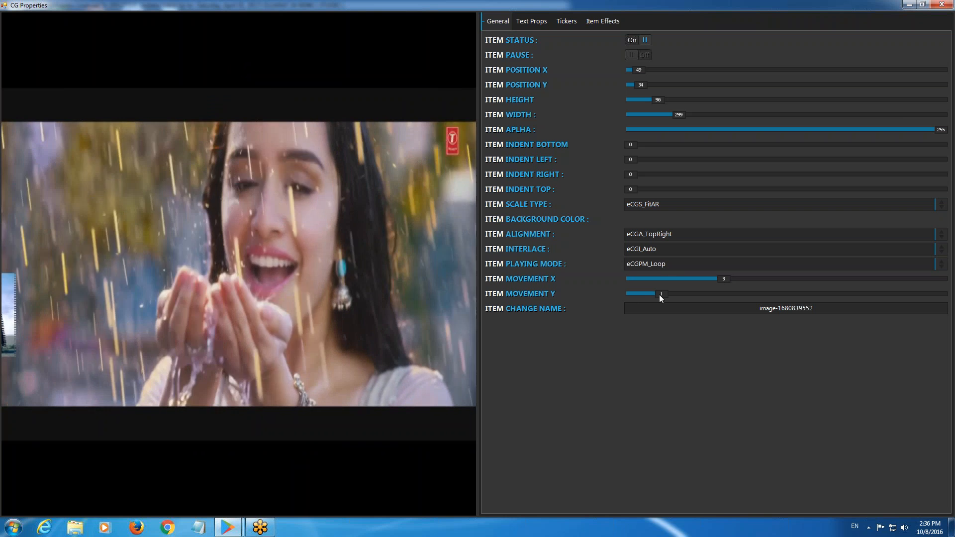
{"action": "left_click_drag", "start_coordinate": [688, 293], "coordinate": [782, 296]}
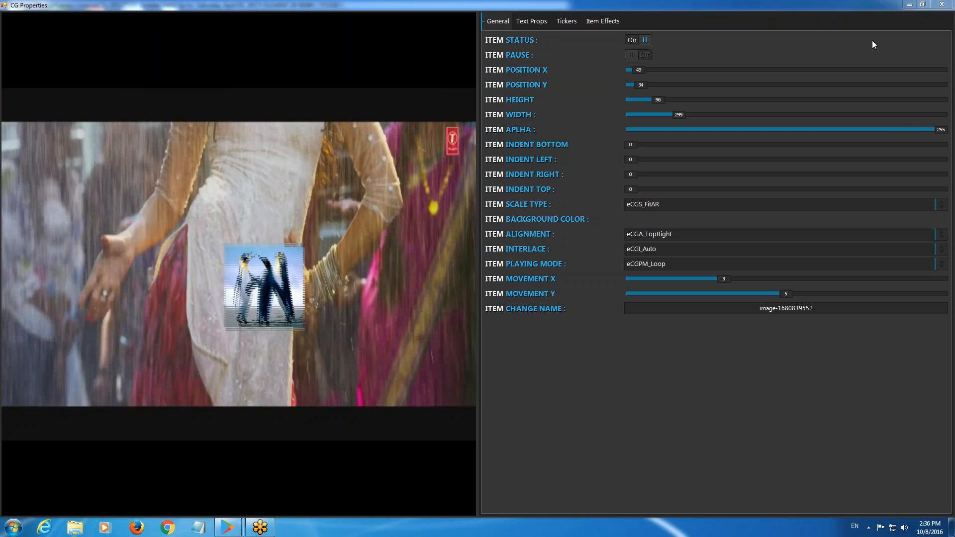
- Set the penguin image's alpha to 49, movement X to 1 and movement Y to 2, and close its properties
{"action": "left_click_drag", "start_coordinate": [943, 131], "coordinate": [692, 134]}
{"action": "left_click_drag", "start_coordinate": [726, 280], "coordinate": [626, 282]}
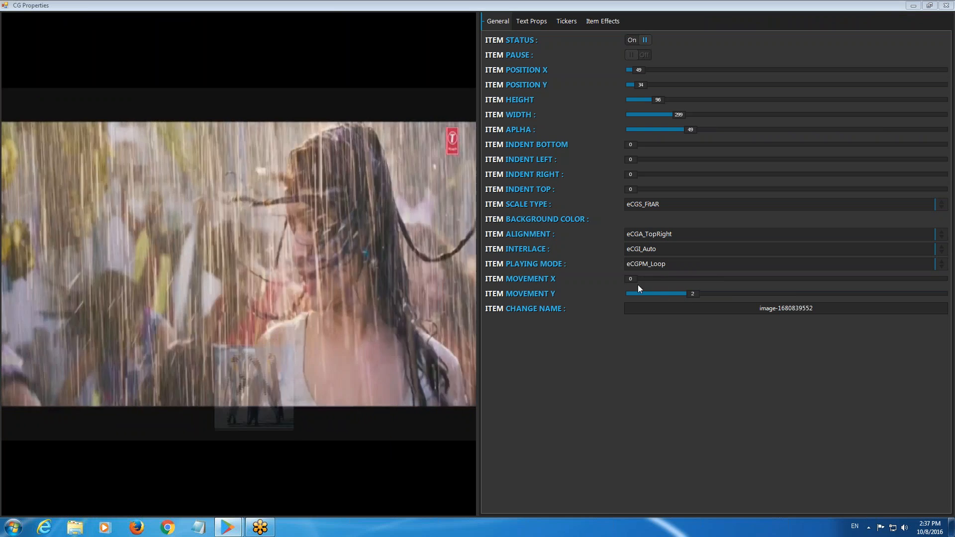
{"action": "left_click_drag", "start_coordinate": [632, 280], "coordinate": [653, 282]}
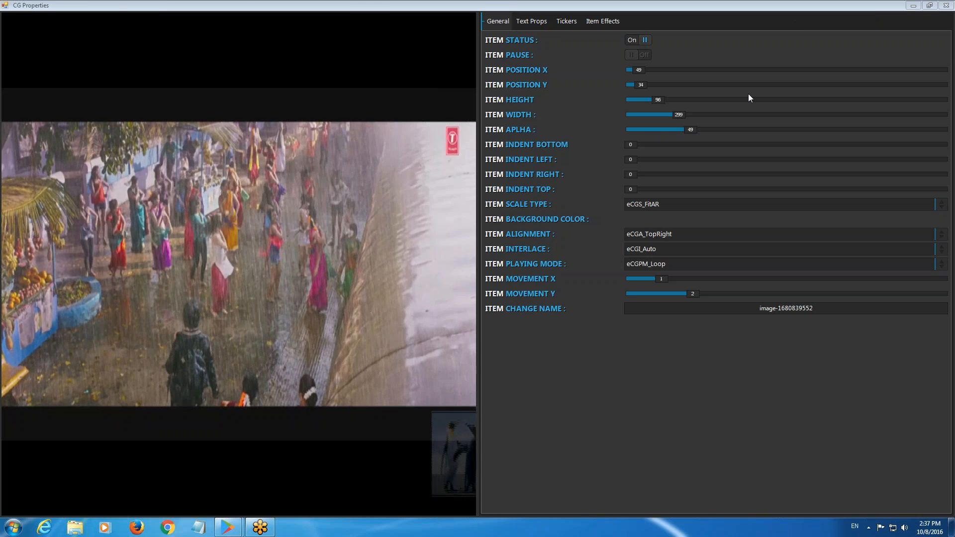
{"action": "left_click", "coordinate": [945, 6]}
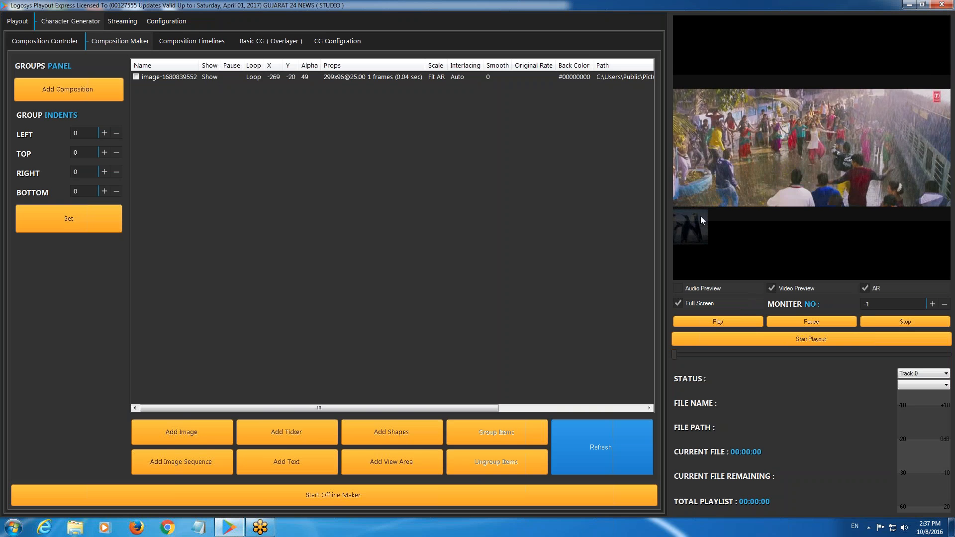
- Add the Koala picture as a second image in the composition and show it on the output
{"action": "right_click", "coordinate": [318, 192]}
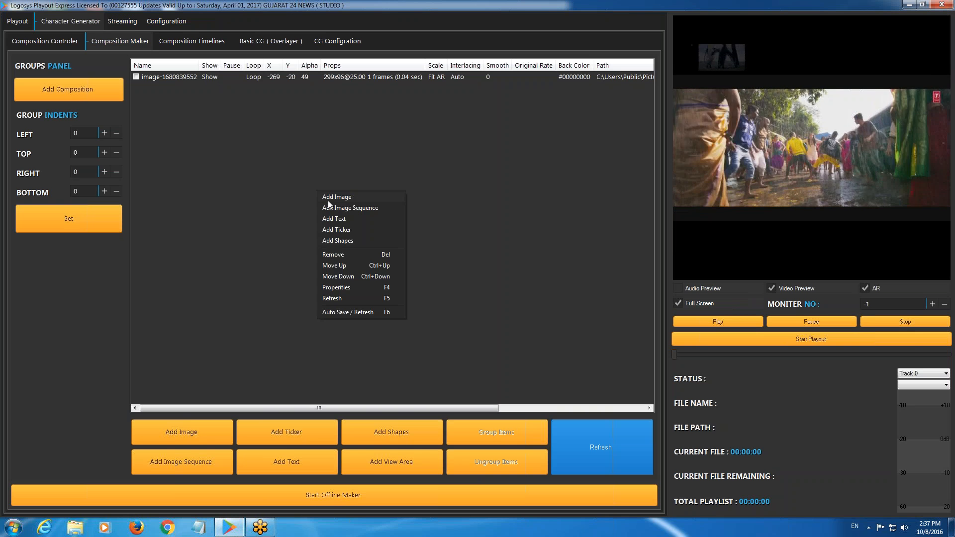
{"action": "left_click", "coordinate": [327, 197]}
{"action": "double_click", "coordinate": [339, 107]}
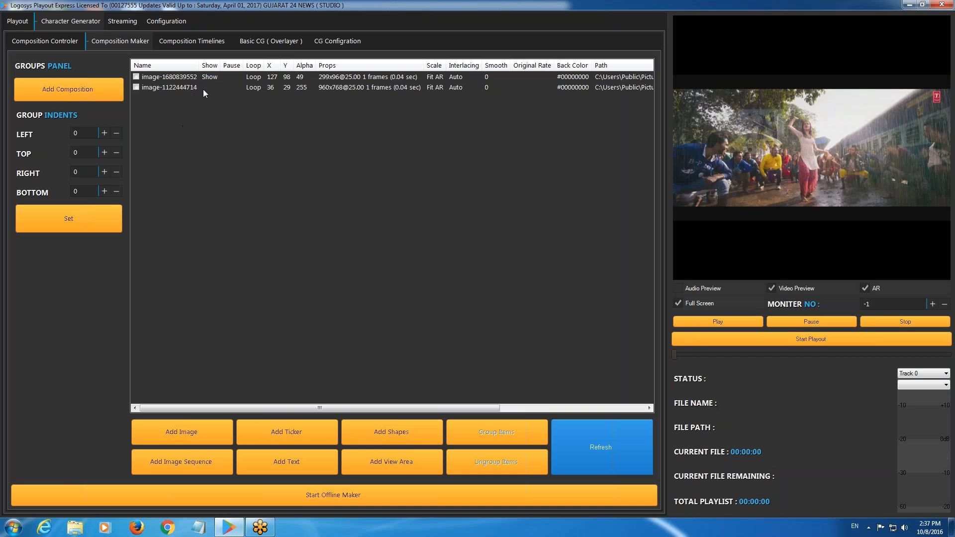
{"action": "left_click", "coordinate": [203, 89]}
- In the koala image's properties, set height to 125, position X to 52 and position Y to 27
{"action": "right_click", "coordinate": [204, 89]}
{"action": "left_click", "coordinate": [235, 185]}
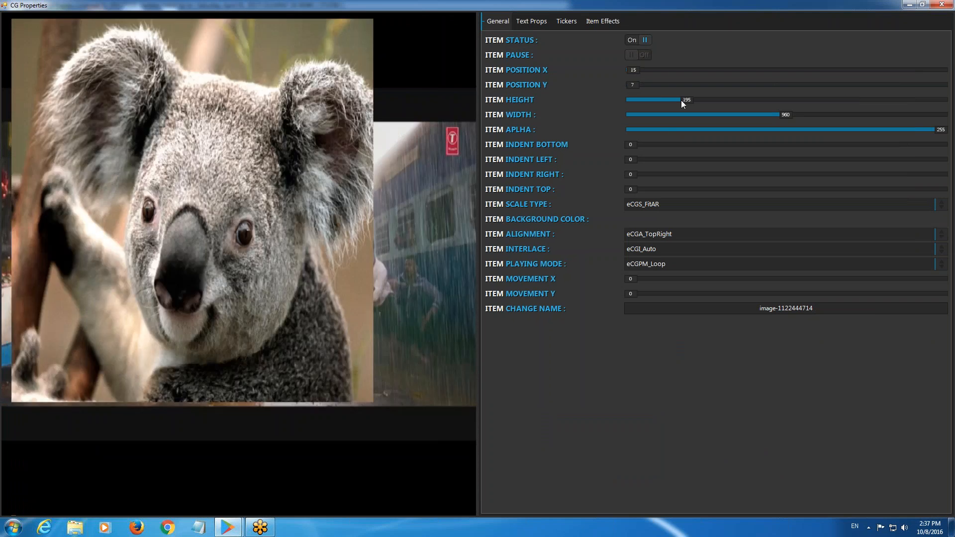
{"action": "left_click_drag", "start_coordinate": [681, 100], "coordinate": [668, 100]}
{"action": "mouse_move", "coordinate": [630, 70]}
{"action": "left_mouse_down"}
{"action": "mouse_move", "coordinate": [639, 68]}
{"action": "mouse_move", "coordinate": [635, 84]}
{"action": "mouse_move", "coordinate": [638, 76]}
{"action": "left_mouse_up"}
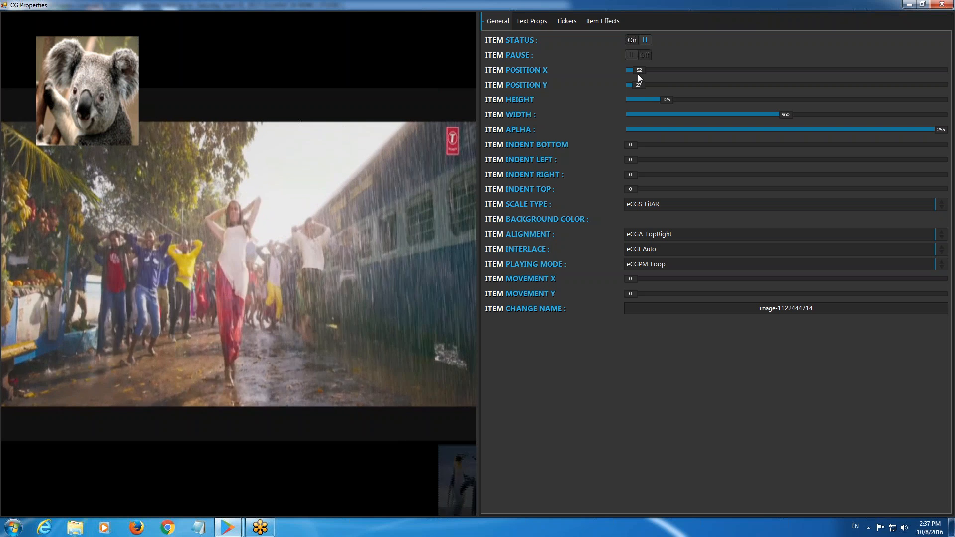
- Close the koala image's properties, then set the penguin image's alpha to 116 and close its properties
{"action": "left_click", "coordinate": [943, 5]}
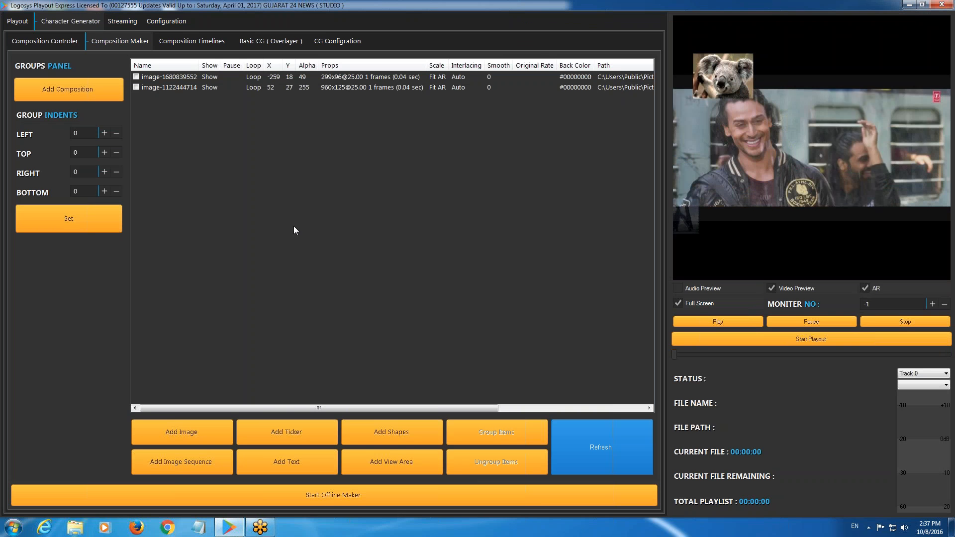
{"action": "left_click", "coordinate": [193, 80]}
{"action": "right_click", "coordinate": [193, 79]}
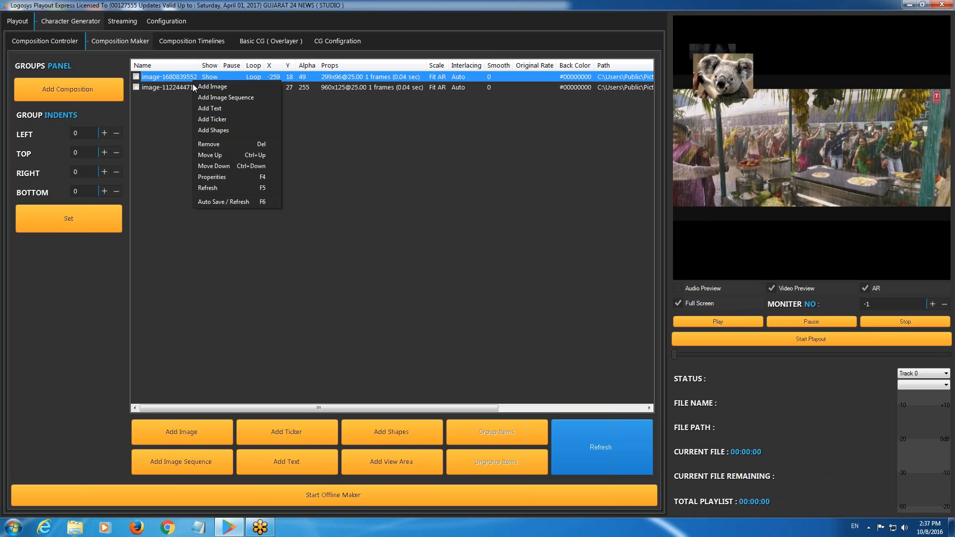
{"action": "left_click", "coordinate": [230, 174]}
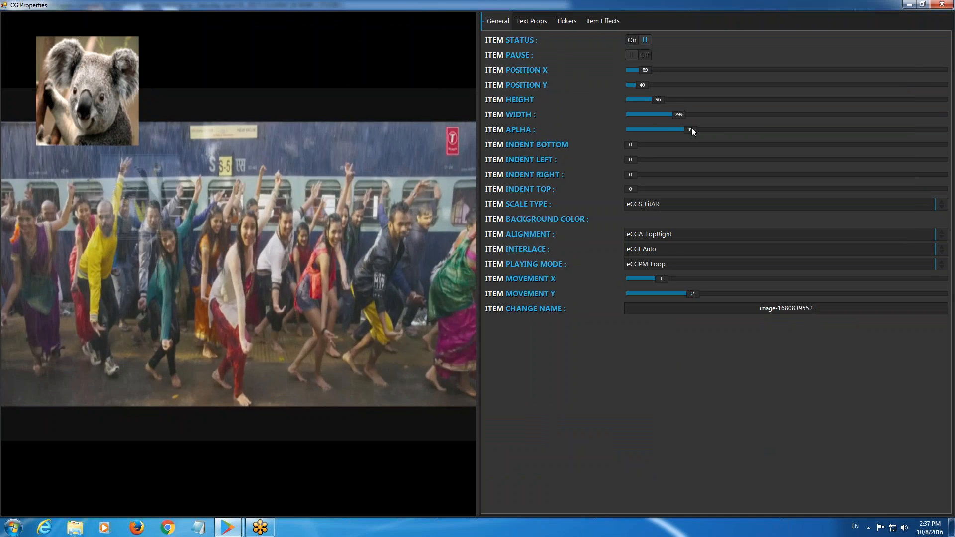
{"action": "left_click_drag", "start_coordinate": [694, 127], "coordinate": [772, 130]}
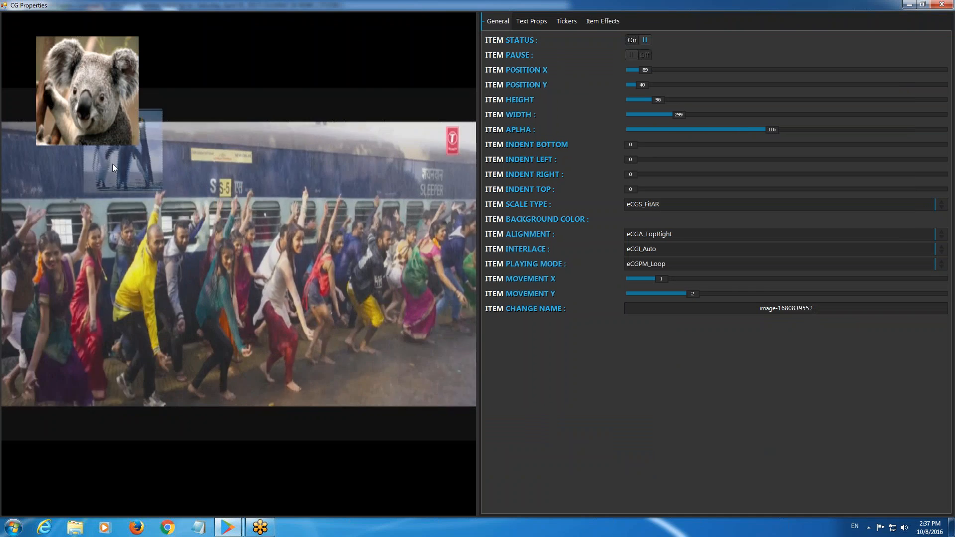
{"action": "left_click", "coordinate": [944, 5]}
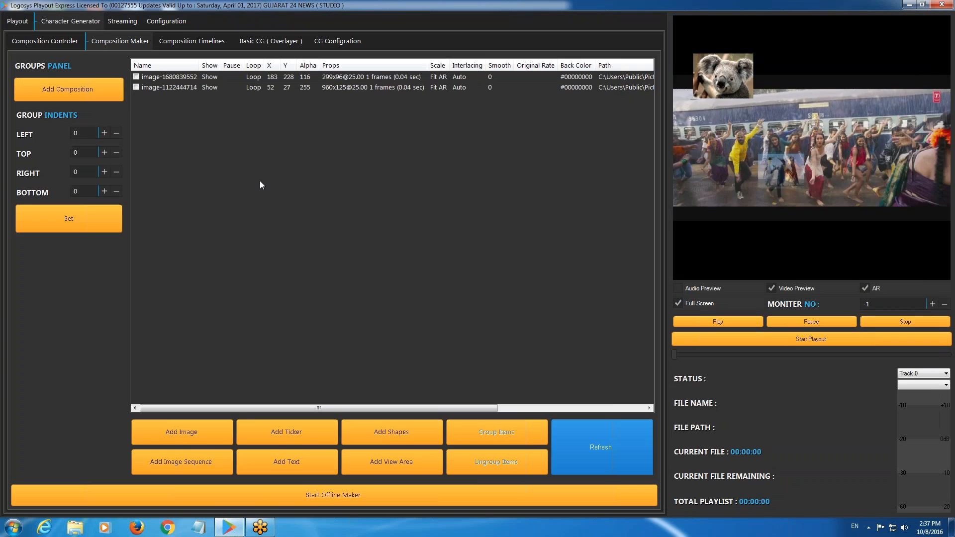
- Add the Tulips picture from Sample Pictures to the composition as another image
{"action": "right_click", "coordinate": [289, 133]}
{"action": "left_click", "coordinate": [305, 135]}
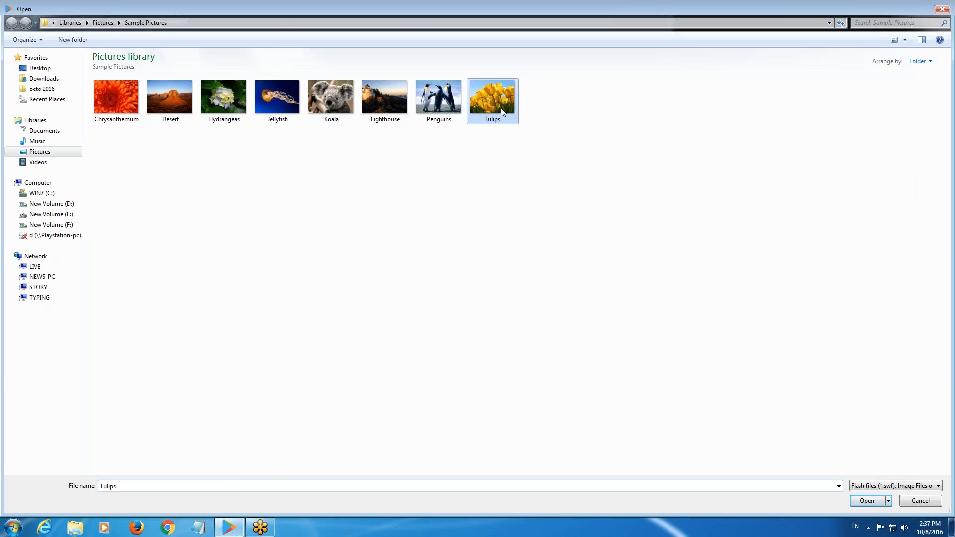
{"action": "double_click", "coordinate": [492, 102]}
- In the tulips image's properties, set height to 149, position X to 460 and position Y to 15, and close them
{"action": "right_click", "coordinate": [209, 97]}
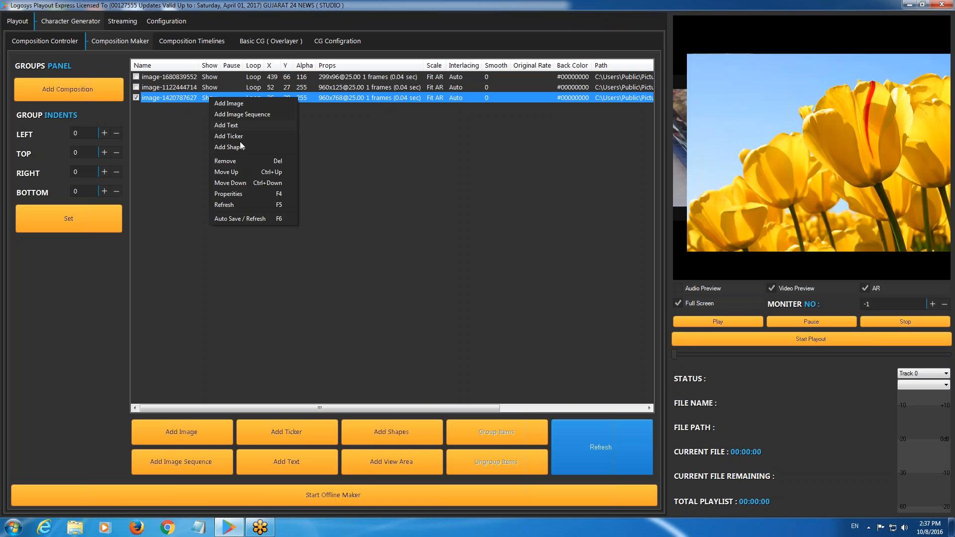
{"action": "left_click", "coordinate": [247, 194]}
{"action": "left_click_drag", "start_coordinate": [849, 99], "coordinate": [688, 88]}
{"action": "mouse_move", "coordinate": [638, 71]}
{"action": "left_mouse_down"}
{"action": "mouse_move", "coordinate": [688, 70]}
{"action": "mouse_move", "coordinate": [665, 100]}
{"action": "mouse_move", "coordinate": [647, 85]}
{"action": "mouse_move", "coordinate": [634, 88]}
{"action": "left_mouse_up"}
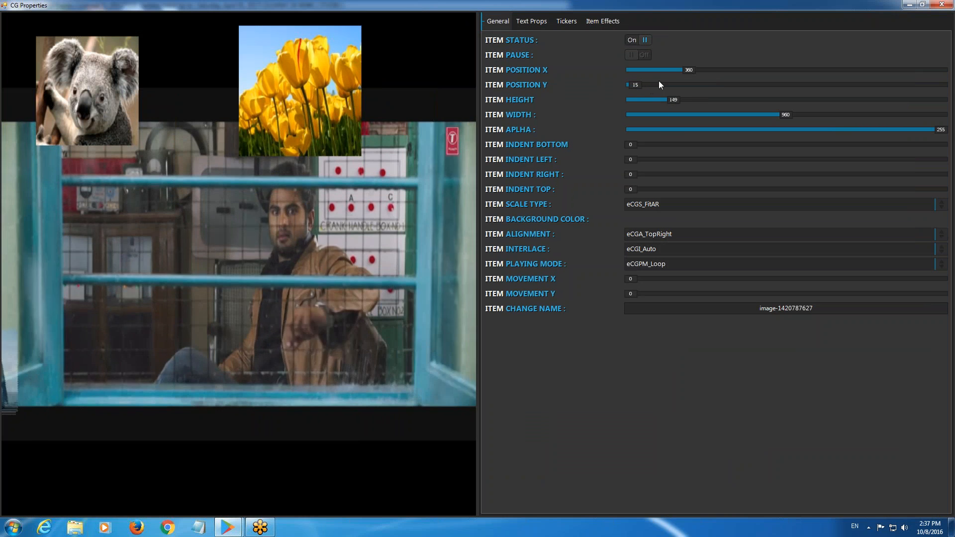
{"action": "left_click_drag", "start_coordinate": [691, 70], "coordinate": [704, 70]}
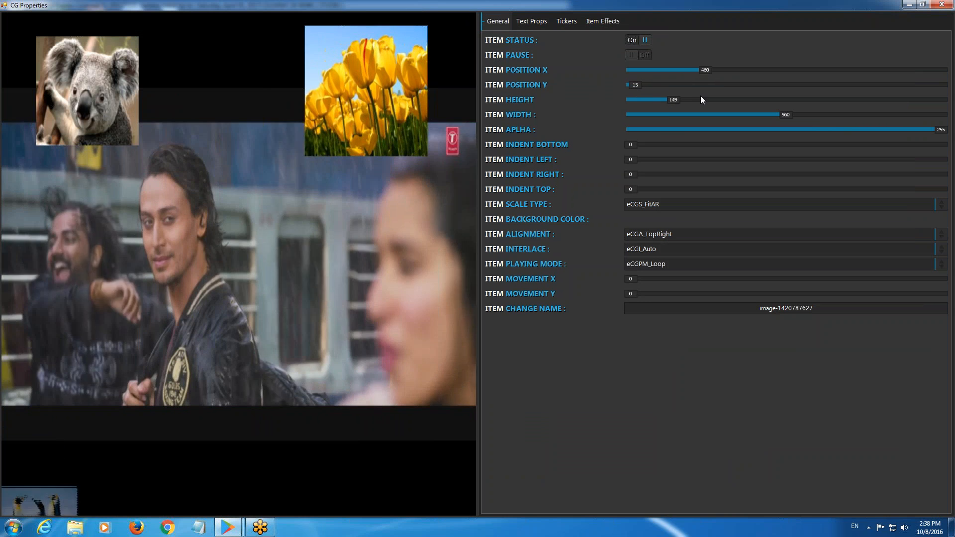
{"action": "left_click", "coordinate": [942, 4]}
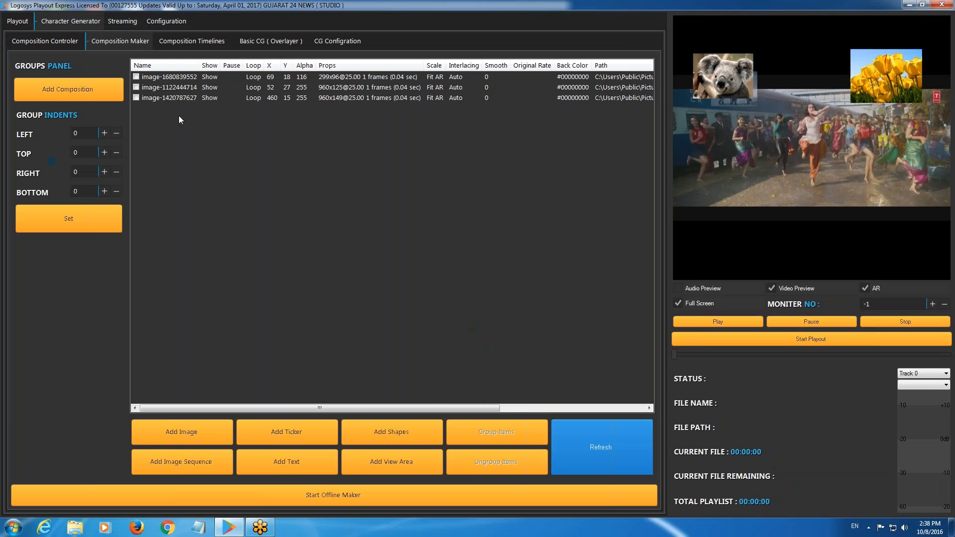
- Add the Jellyfish picture from Sample Pictures to the composition as another image
{"action": "right_click", "coordinate": [219, 186]}
{"action": "left_click", "coordinate": [232, 192]}
{"action": "double_click", "coordinate": [281, 98]}
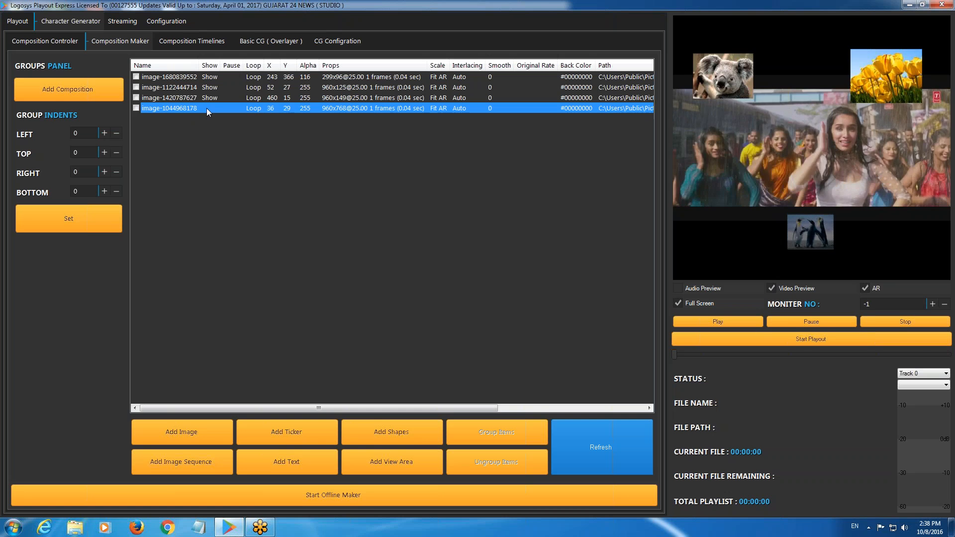
- Show the jellyfish image and set its height to 129, position X to 52 and position Y to 317, closing its properties
{"action": "right_click", "coordinate": [207, 109]}
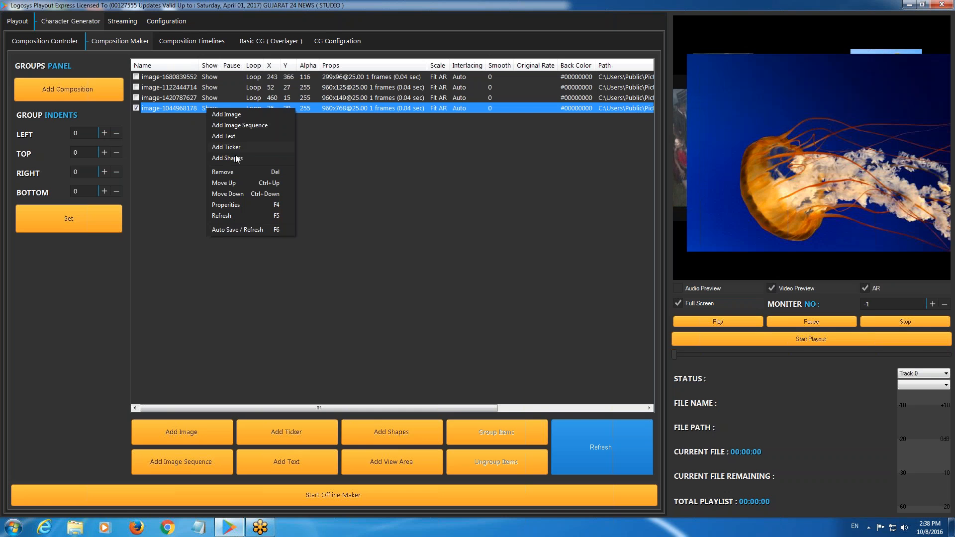
{"action": "left_click", "coordinate": [240, 201]}
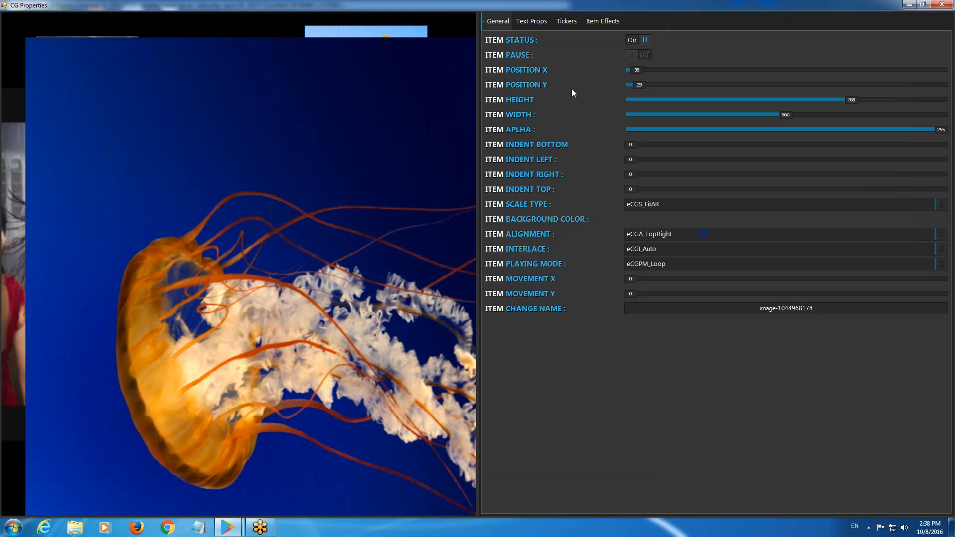
{"action": "left_click_drag", "start_coordinate": [850, 103], "coordinate": [666, 101]}
{"action": "left_click_drag", "start_coordinate": [629, 70], "coordinate": [721, 82]}
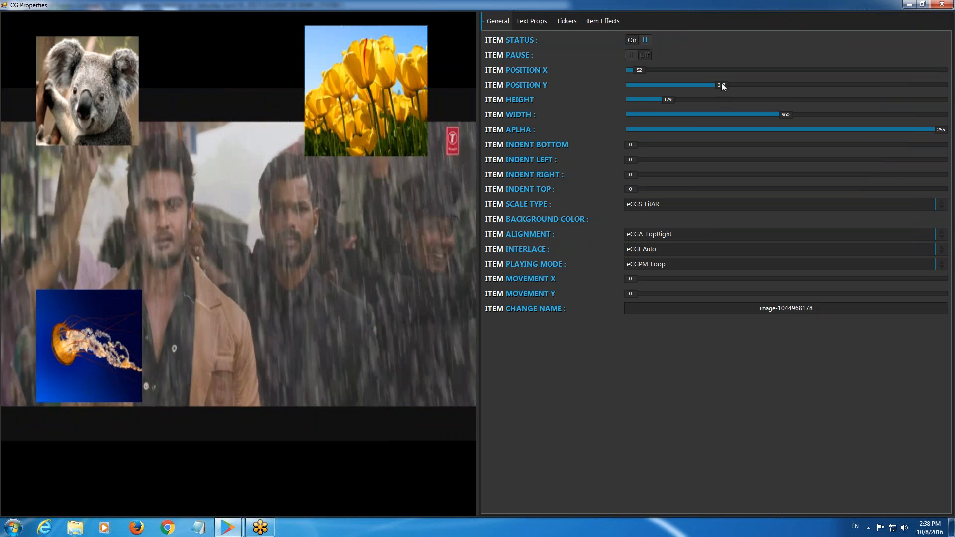
{"action": "left_click", "coordinate": [942, 6]}
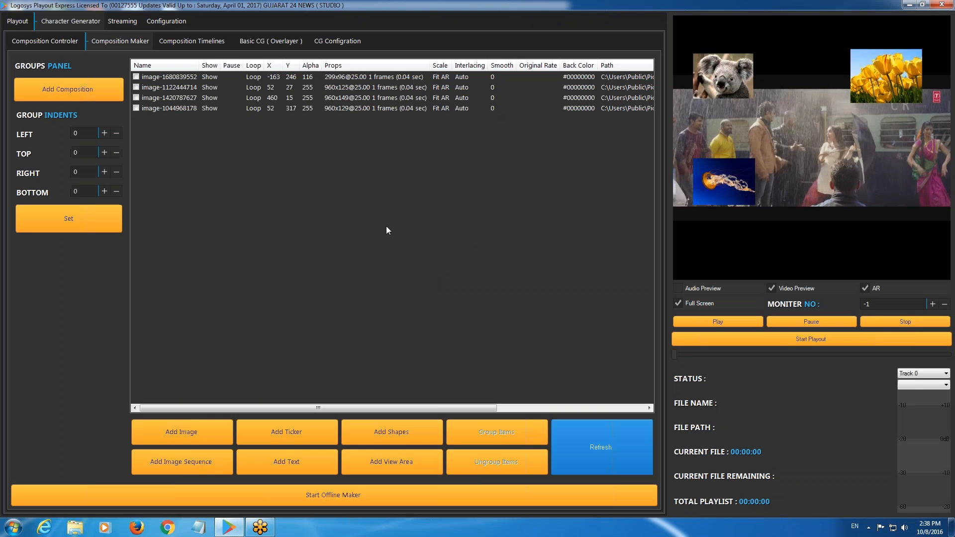
- Add the Desert picture from Sample Pictures to the composition as another image
{"action": "right_click", "coordinate": [385, 211]}
{"action": "left_click", "coordinate": [394, 216]}
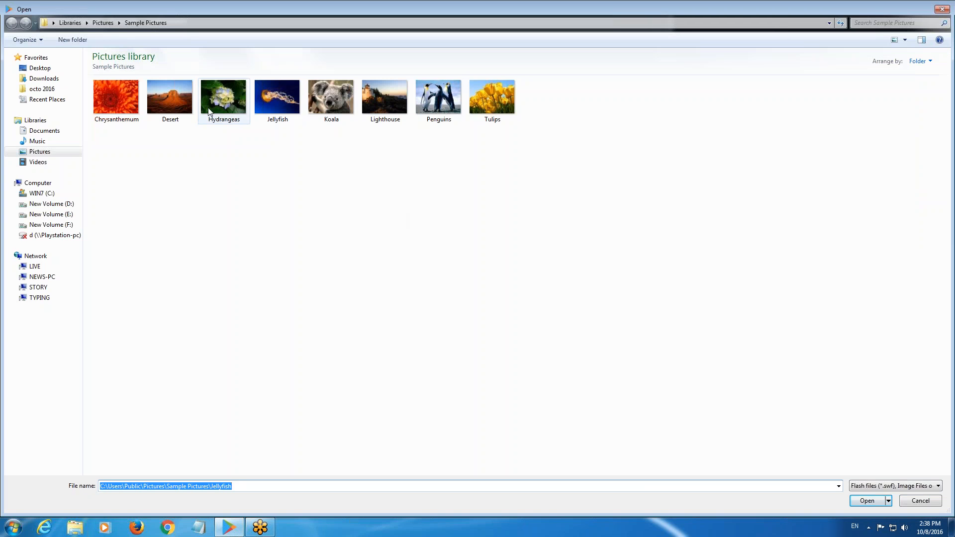
{"action": "double_click", "coordinate": [158, 102]}
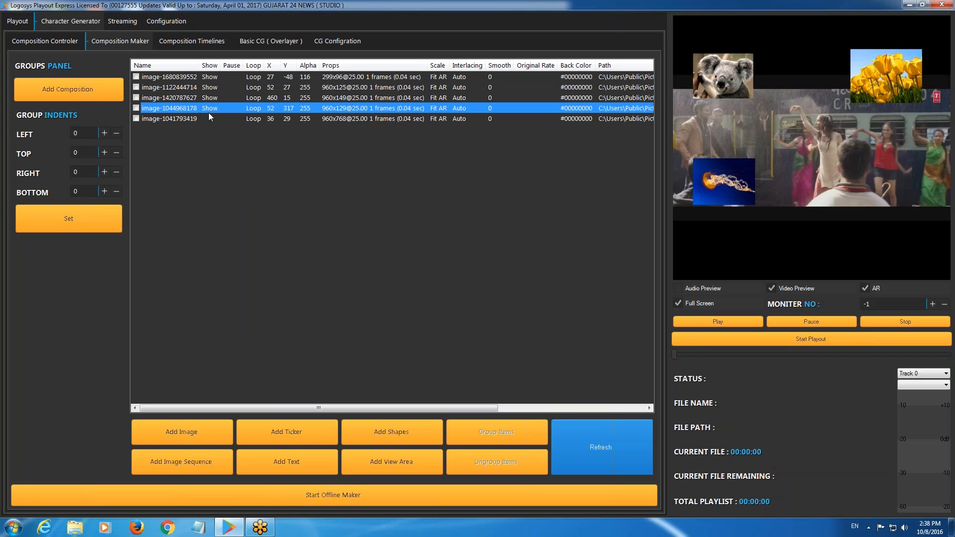
- Show the desert image and set its height to 146, position X to 454 and position Y to 319, closing its properties
{"action": "left_click", "coordinate": [209, 115]}
{"action": "right_click", "coordinate": [209, 115]}
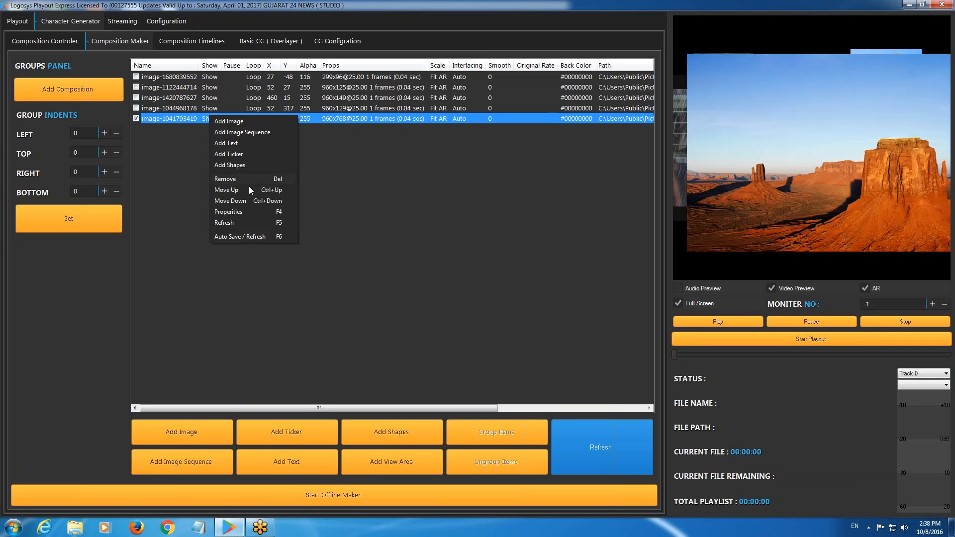
{"action": "left_click", "coordinate": [255, 212]}
{"action": "left_click_drag", "start_coordinate": [853, 100], "coordinate": [667, 101]}
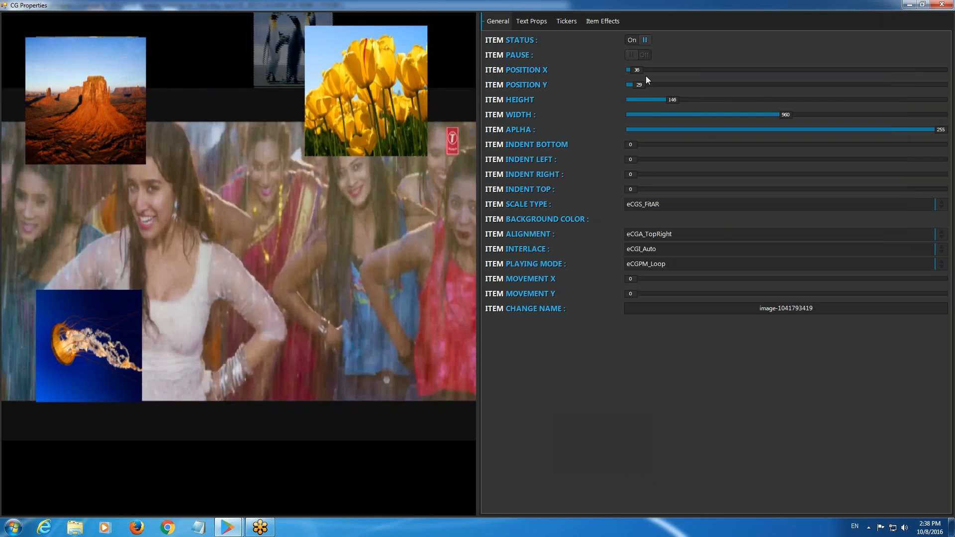
{"action": "left_click_drag", "start_coordinate": [643, 72], "coordinate": [721, 93]}
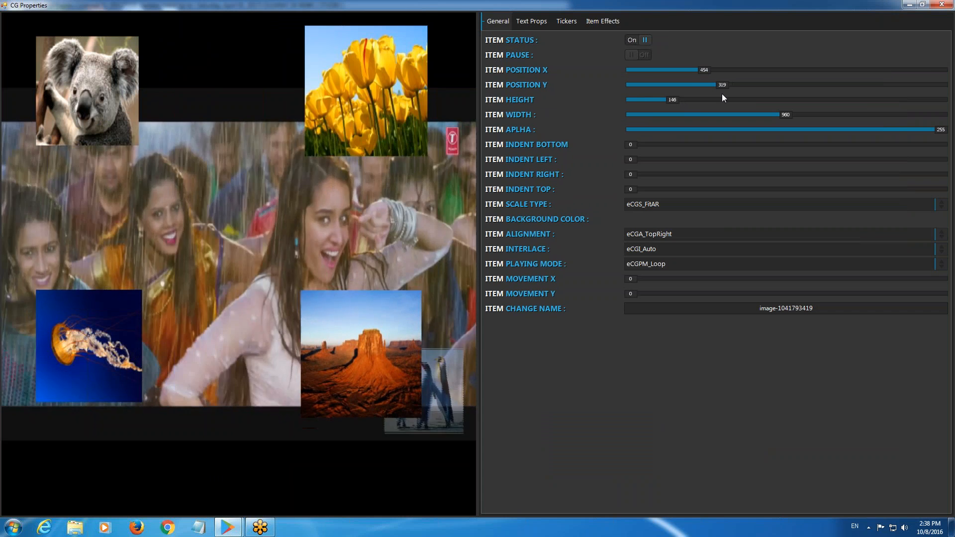
{"action": "left_click", "coordinate": [942, 4]}
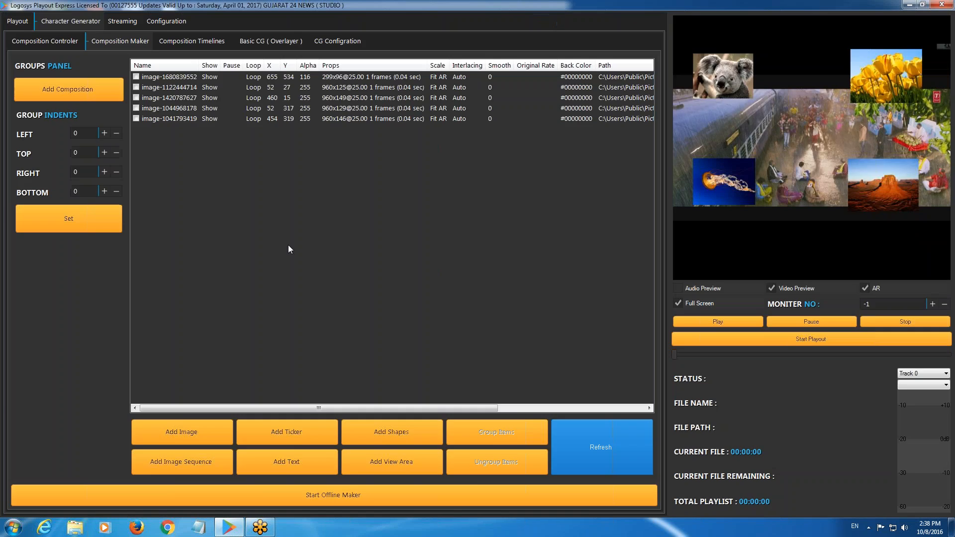
- Start adding a ticker of type crawl and go to the selection of its source file
{"action": "right_click", "coordinate": [277, 165]}
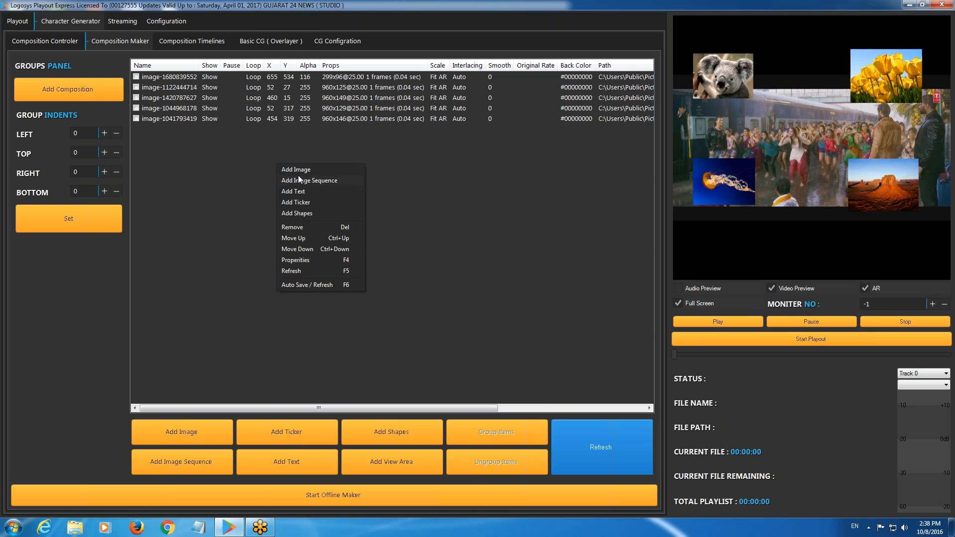
{"action": "left_click", "coordinate": [229, 154]}
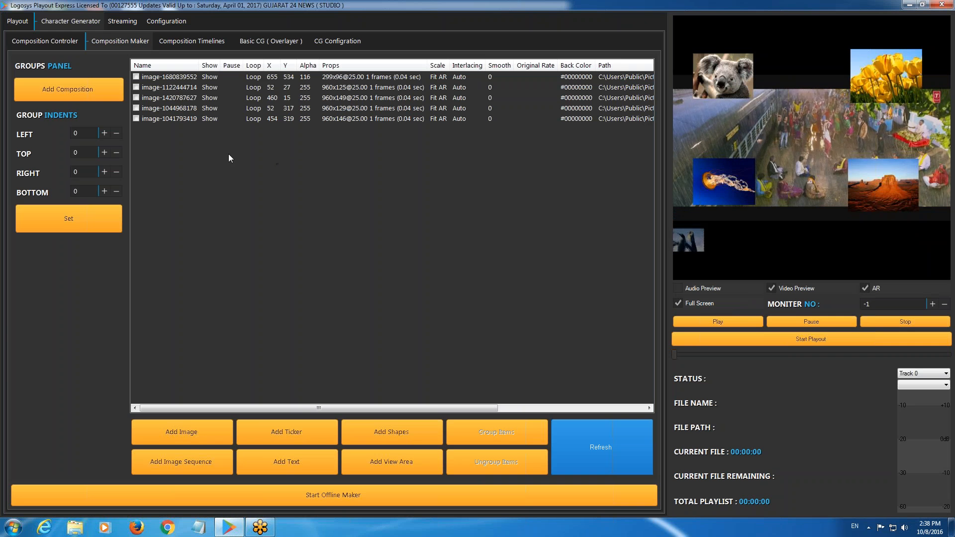
{"action": "right_click", "coordinate": [249, 163]}
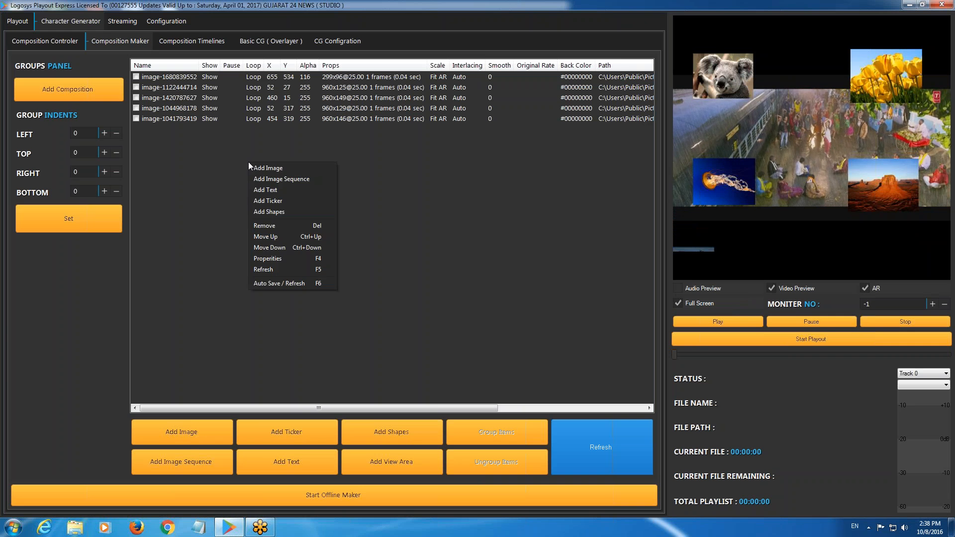
{"action": "left_click", "coordinate": [274, 203]}
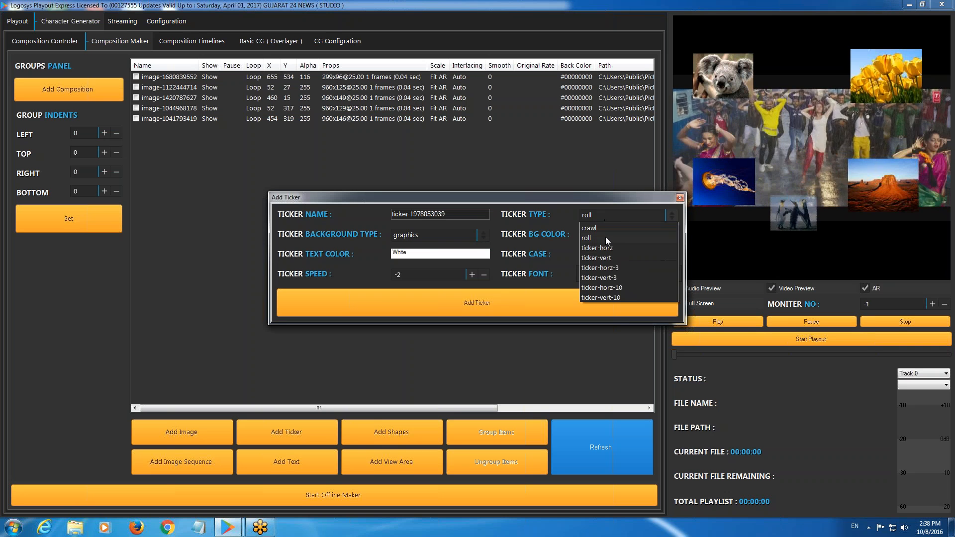
{"action": "left_click", "coordinate": [595, 231]}
{"action": "left_click", "coordinate": [405, 297]}
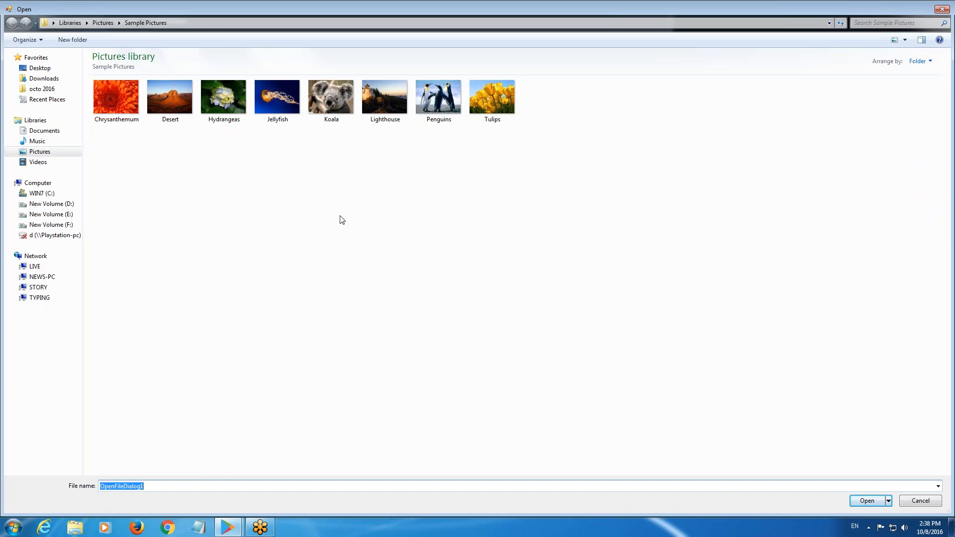
- Create a new text document named news on the Desktop for the ticker's content
{"action": "right_click", "coordinate": [371, 324]}
{"action": "mouse_move", "coordinate": [426, 414]}
{"action": "left_click", "coordinate": [541, 381]}
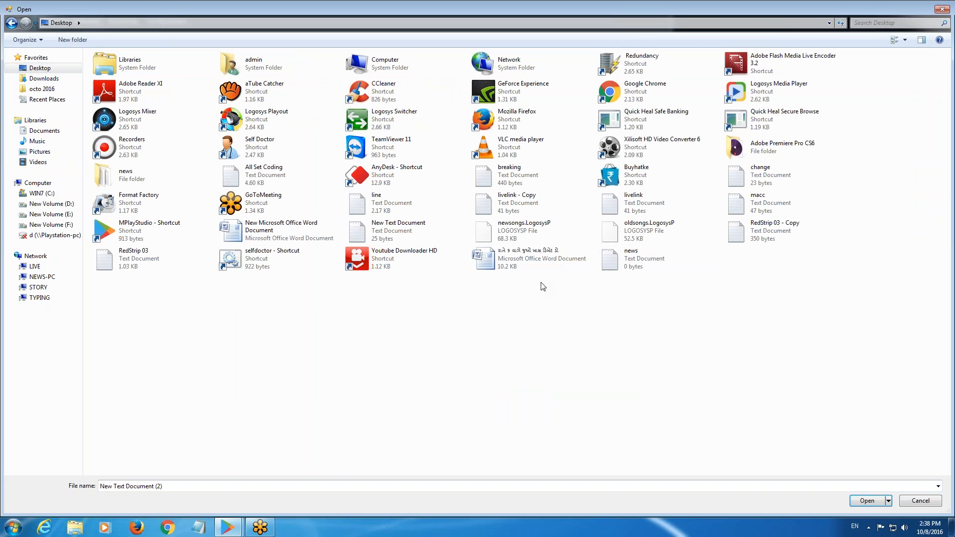
- Write the lines asjdasjd, asdkjalksdj, asdkhaskl;d and asdnlaksdjl;kasjdk; in the news document, save it and load it as the ticker's source
{"action": "right_click", "coordinate": [628, 258]}
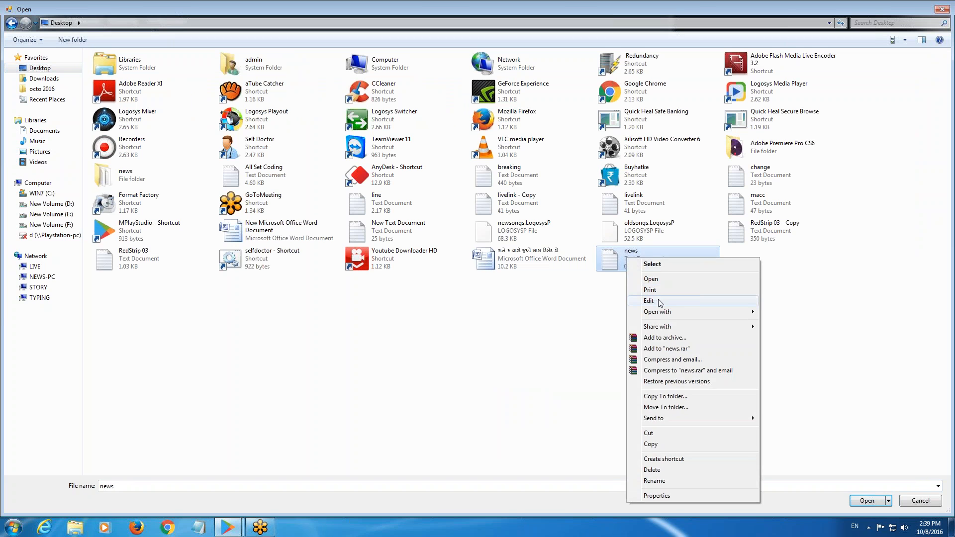
{"action": "left_click", "coordinate": [659, 301]}
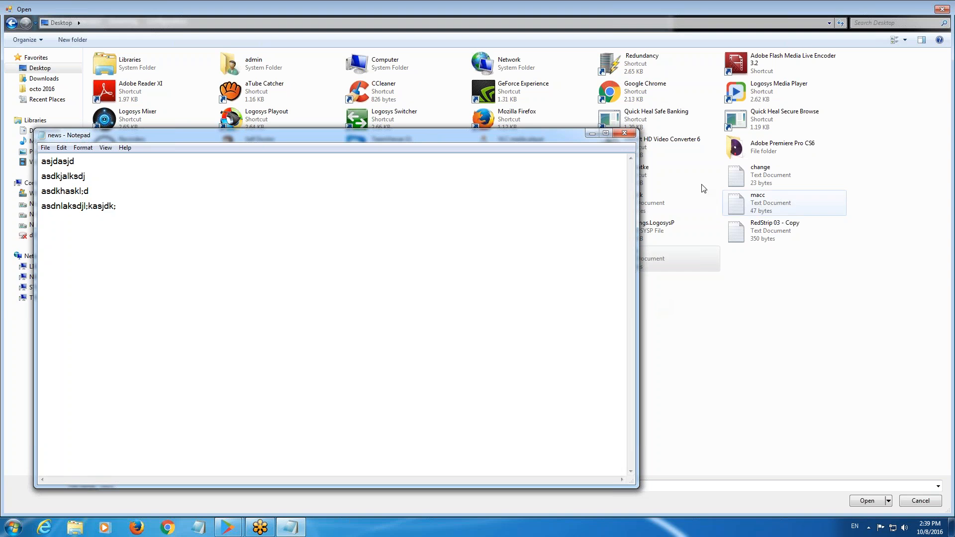
{"action": "left_click", "coordinate": [625, 133]}
{"action": "left_click", "coordinate": [455, 270]}
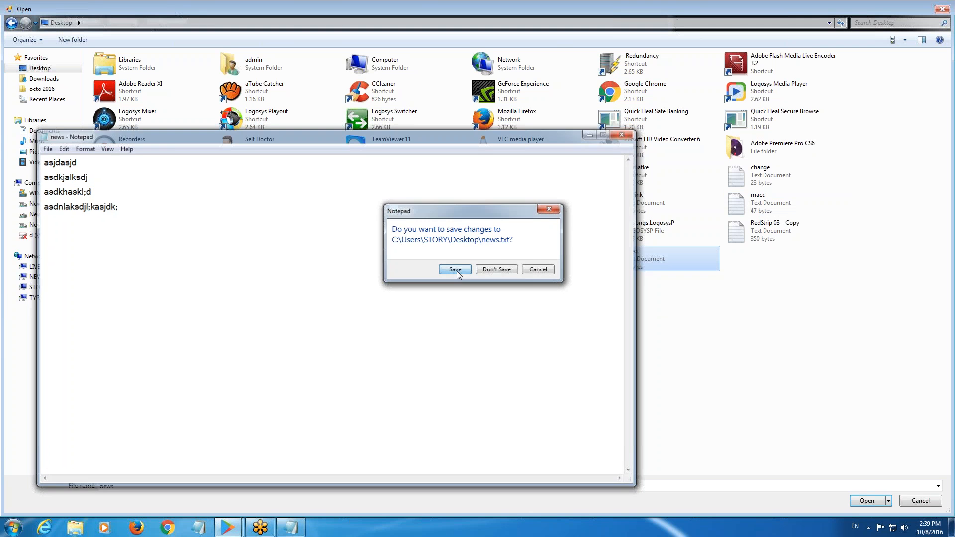
{"action": "double_click", "coordinate": [616, 260]}
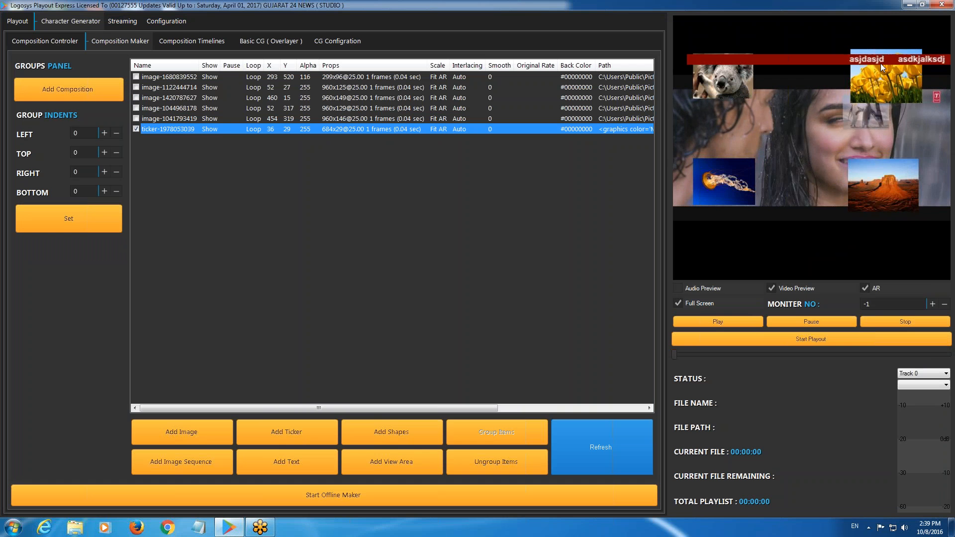
- In the crawl ticker's properties, set position X to 0 and position Y to 545, and close them
{"action": "right_click", "coordinate": [211, 130]}
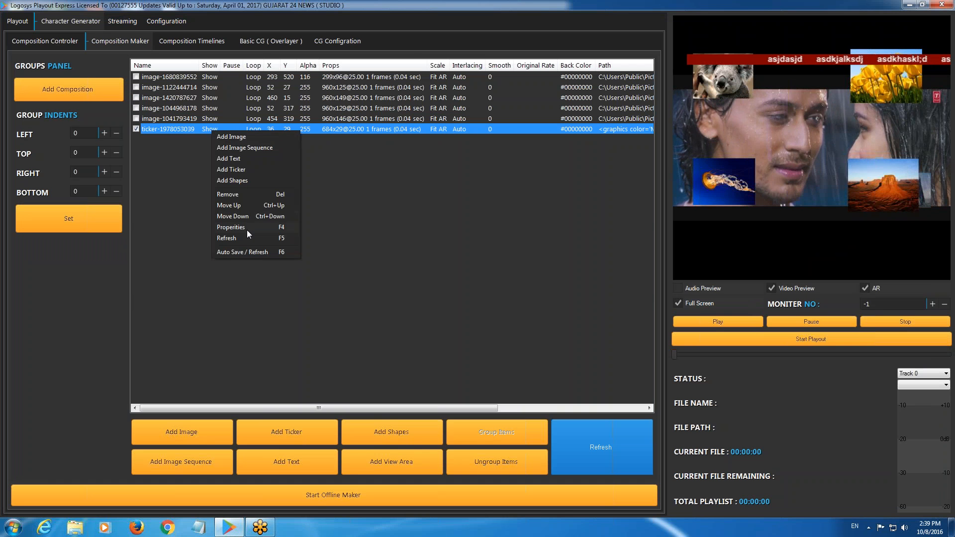
{"action": "left_click", "coordinate": [247, 230]}
{"action": "left_click_drag", "start_coordinate": [633, 70], "coordinate": [789, 85]}
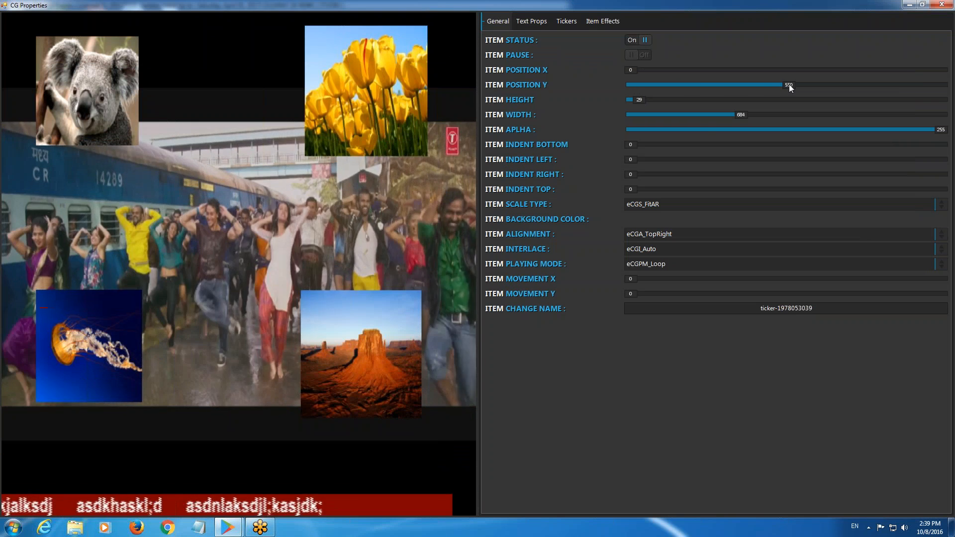
{"action": "left_click", "coordinate": [941, 4]}
- Add a second ticker of type ticker-horz with the news text document on the Desktop as its source
{"action": "right_click", "coordinate": [258, 227]}
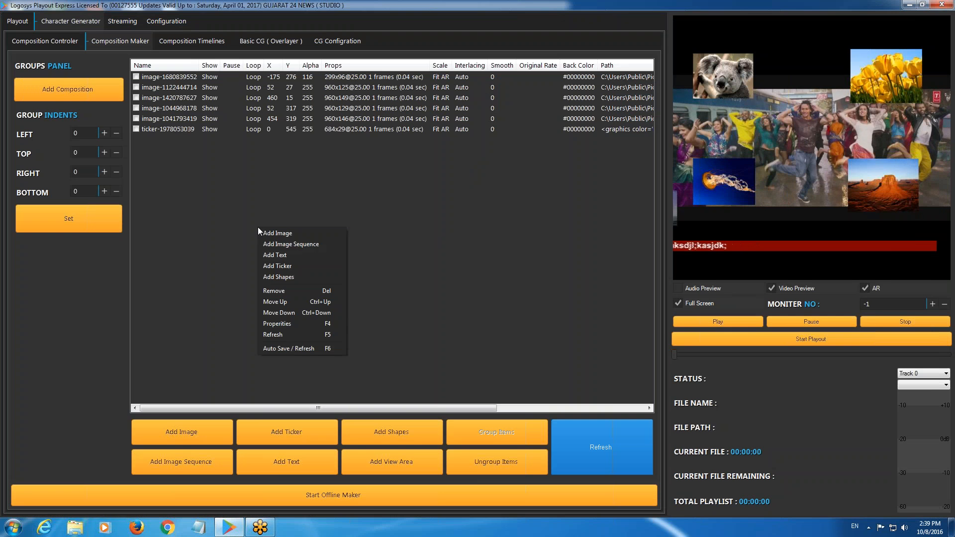
{"action": "left_click", "coordinate": [292, 267]}
{"action": "left_click", "coordinate": [607, 220]}
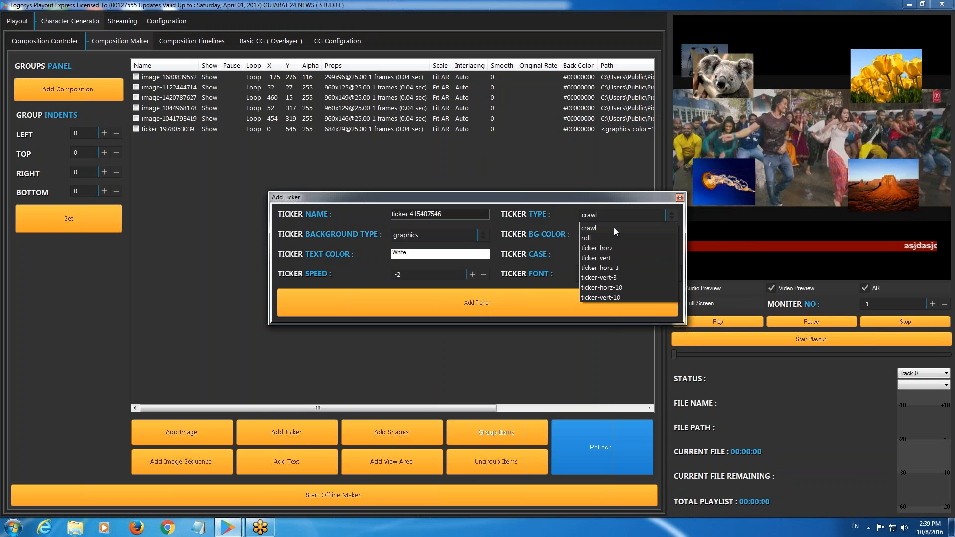
{"action": "left_click", "coordinate": [621, 248]}
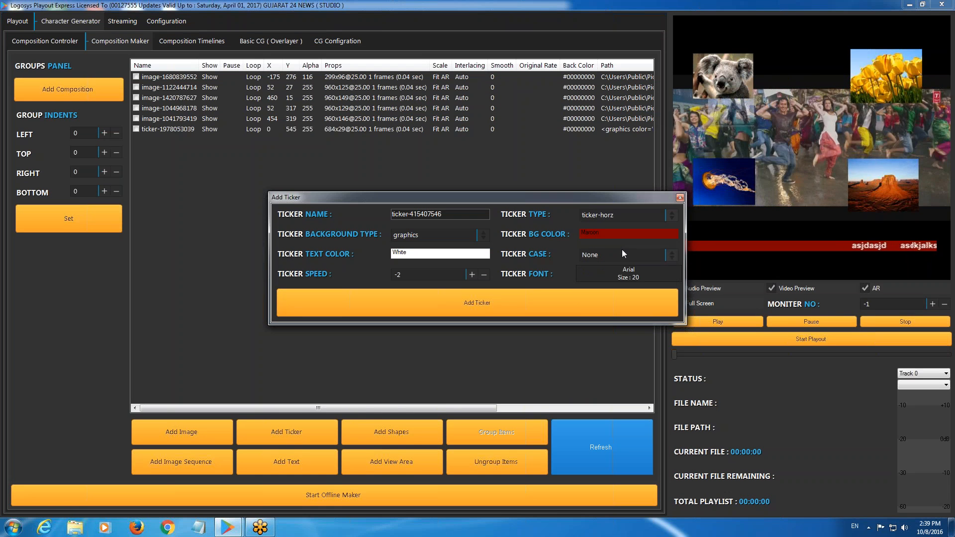
{"action": "left_click", "coordinate": [511, 301]}
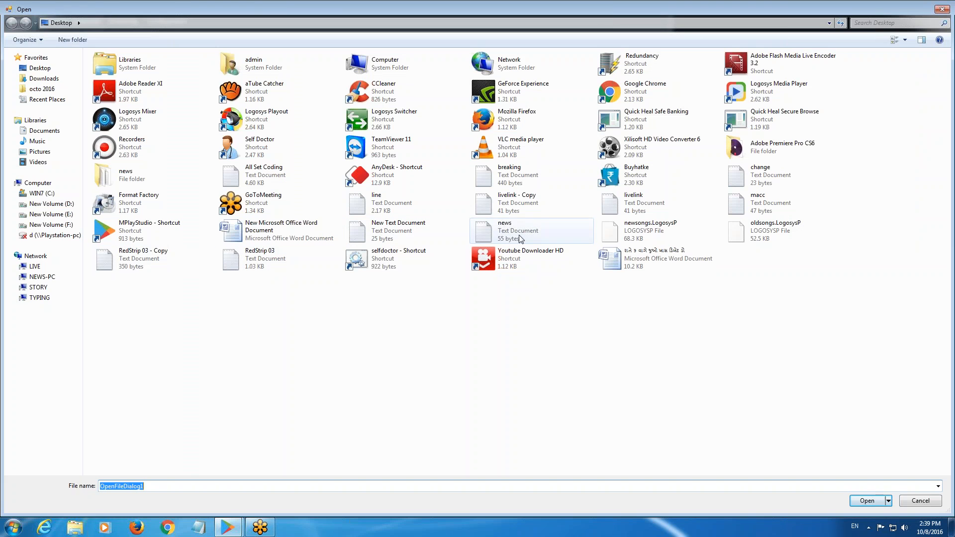
{"action": "double_click", "coordinate": [508, 235]}
- In the new horizontal ticker's properties, set position X to 0, position Y to 497, height to 41 and width to 750
{"action": "left_click", "coordinate": [206, 139]}
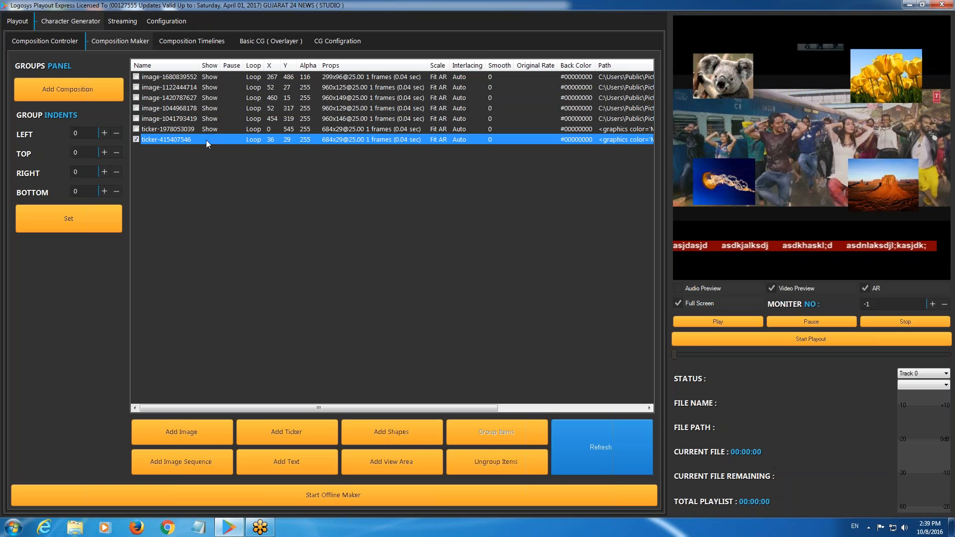
{"action": "right_click", "coordinate": [206, 139]}
{"action": "left_click", "coordinate": [237, 234]}
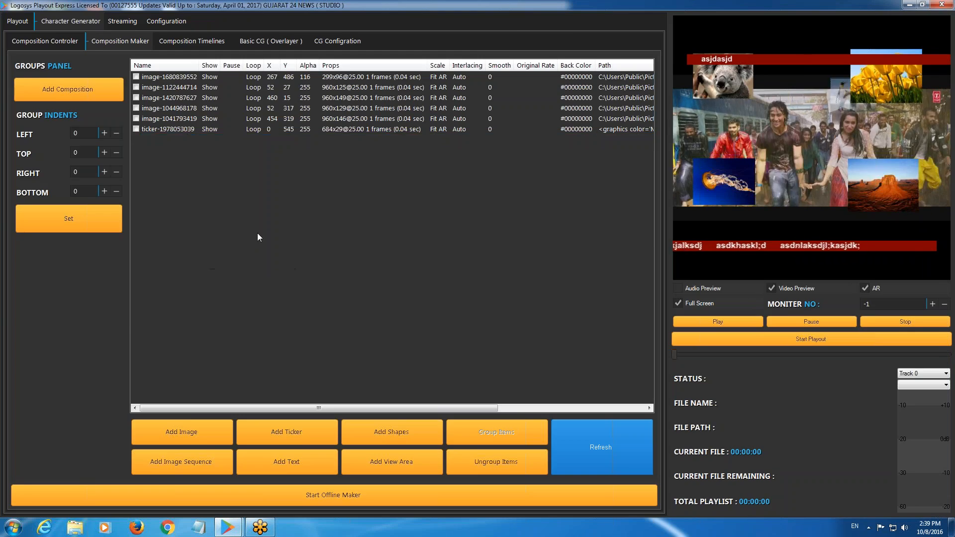
{"action": "left_click_drag", "start_coordinate": [629, 71], "coordinate": [752, 116]}
{"action": "left_click_drag", "start_coordinate": [630, 100], "coordinate": [643, 101]}
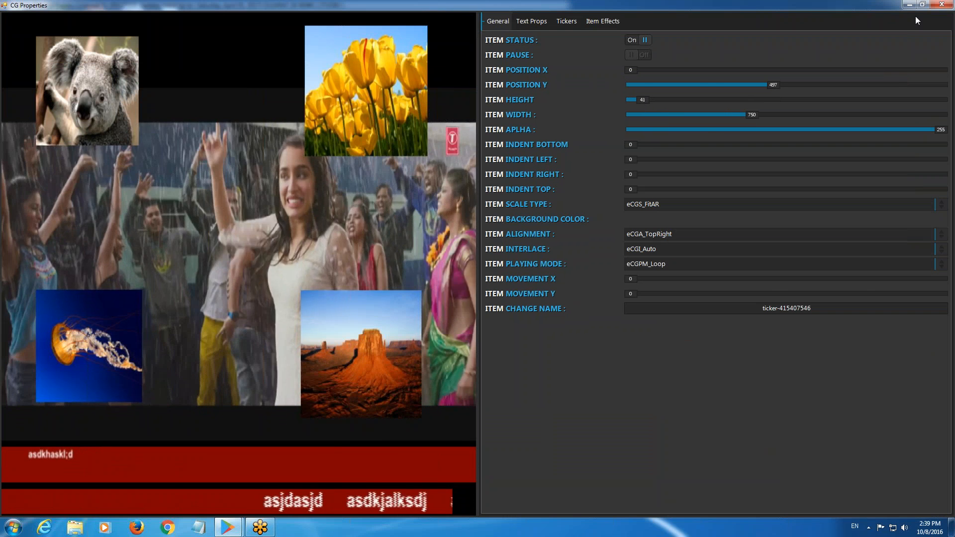
{"action": "left_click", "coordinate": [942, 4]}
{"action": "right_click", "coordinate": [340, 205]}
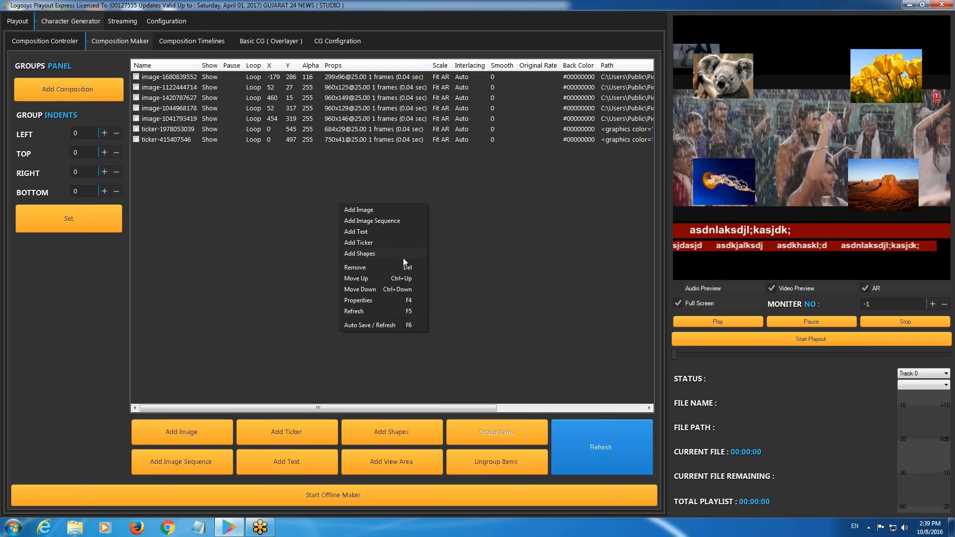
{"action": "left_click", "coordinate": [507, 220]}
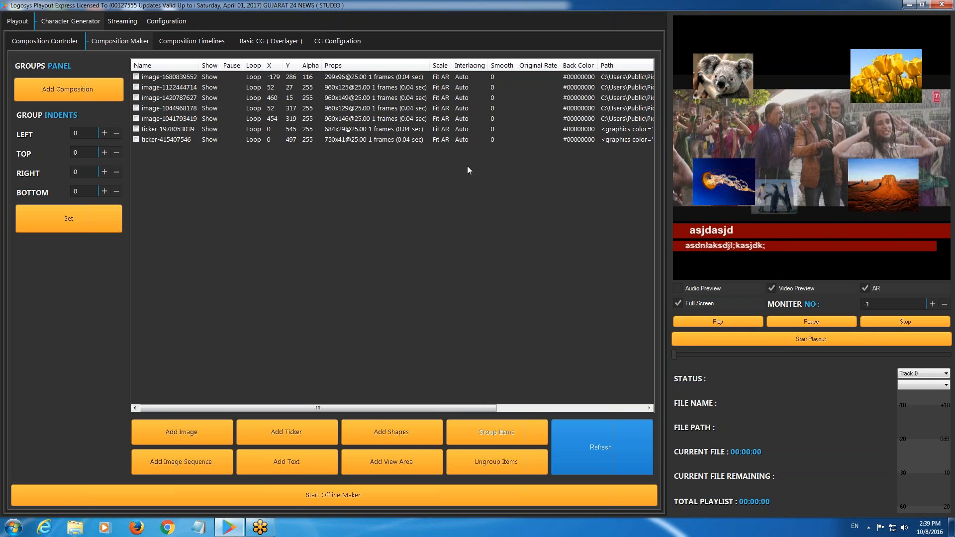
- Tick all image and ticker items and save them as a composition named design1 in the Compositions folder
{"action": "left_click", "coordinate": [175, 78]}
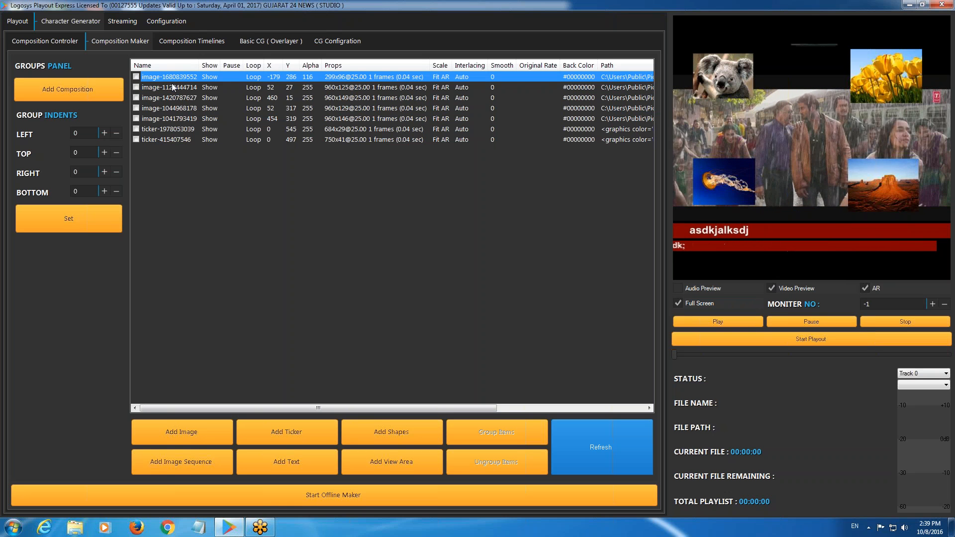
{"action": "left_click", "coordinate": [172, 118]}
{"action": "left_click", "coordinate": [171, 130]}
{"action": "left_click", "coordinate": [203, 119]}
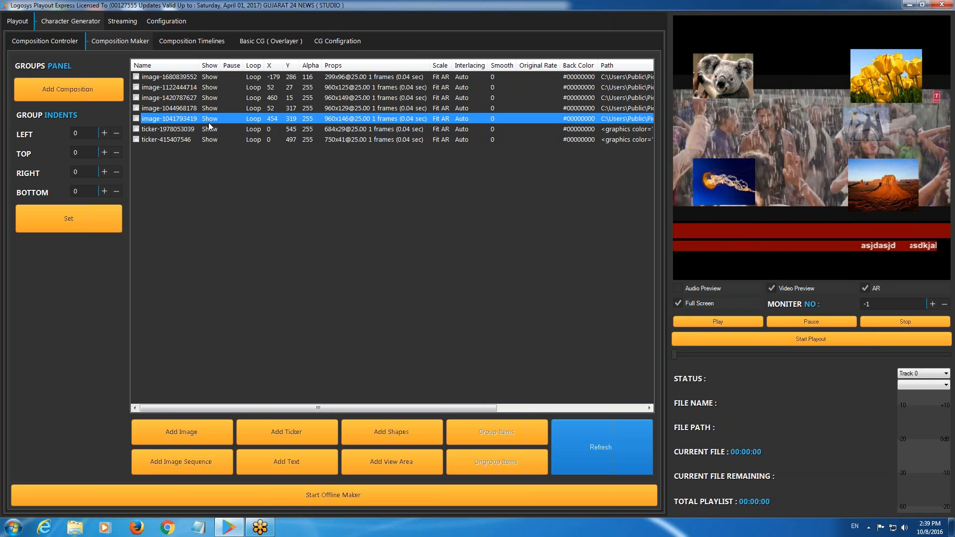
{"action": "left_click", "coordinate": [192, 79]}
{"action": "left_click", "coordinate": [190, 98]}
{"action": "left_click", "coordinate": [188, 108]}
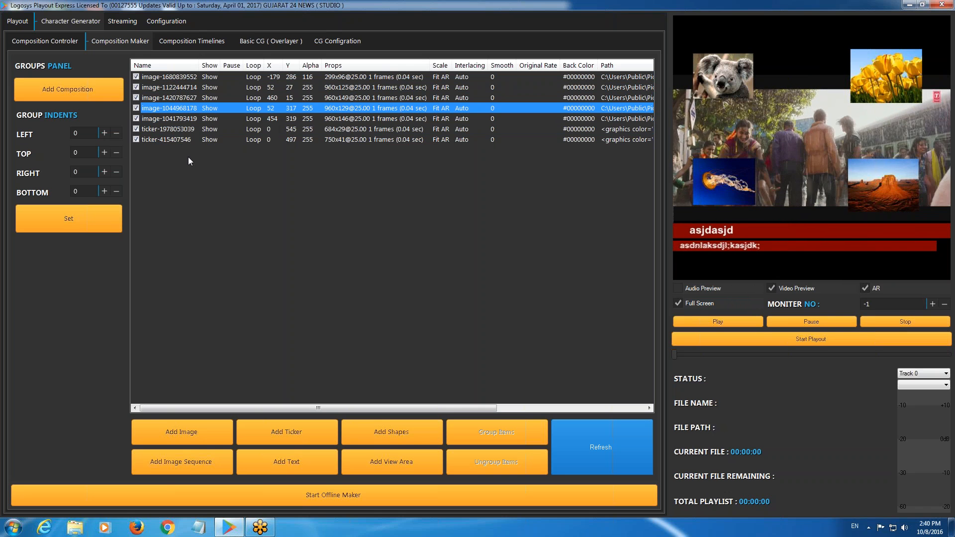
{"action": "left_click", "coordinate": [76, 93]}
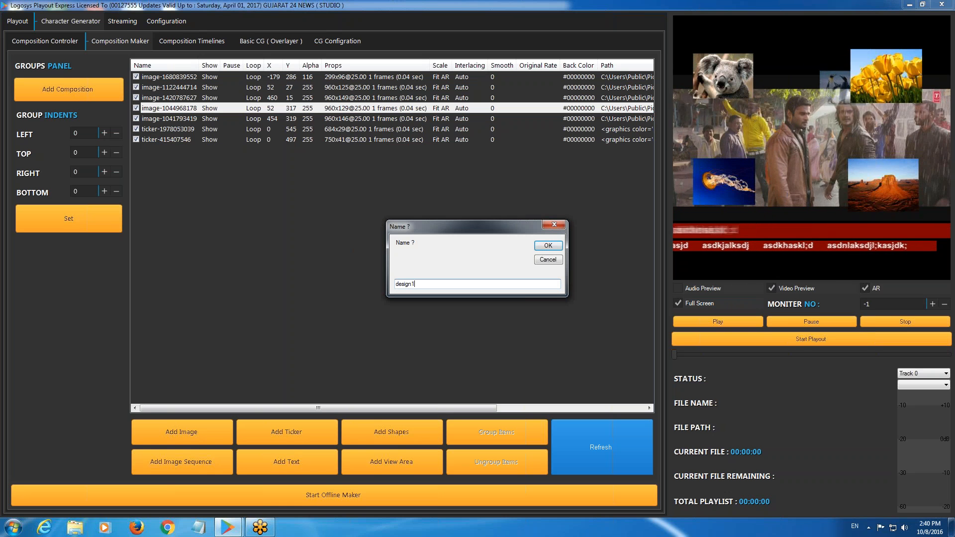
{"action": "key", "text": "Return"}
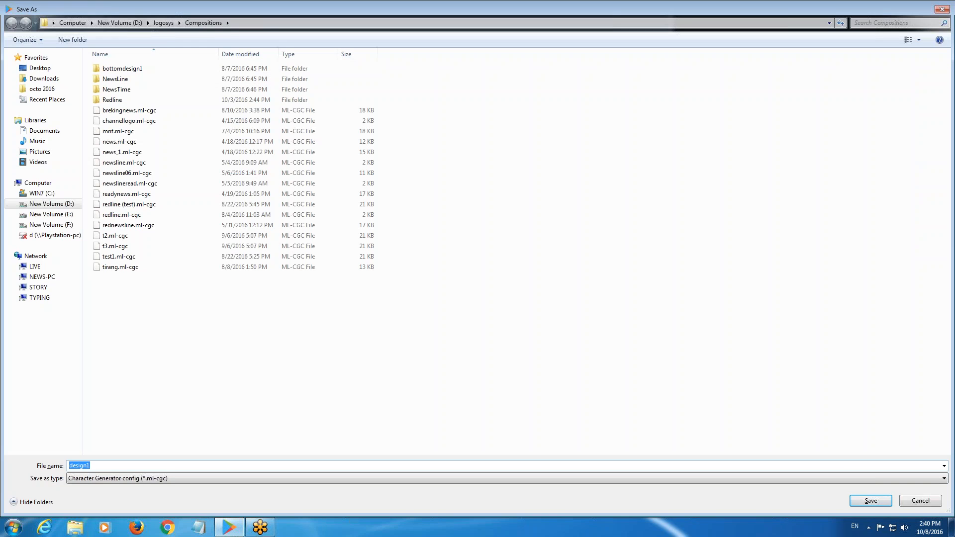
{"action": "key", "text": "Return"}
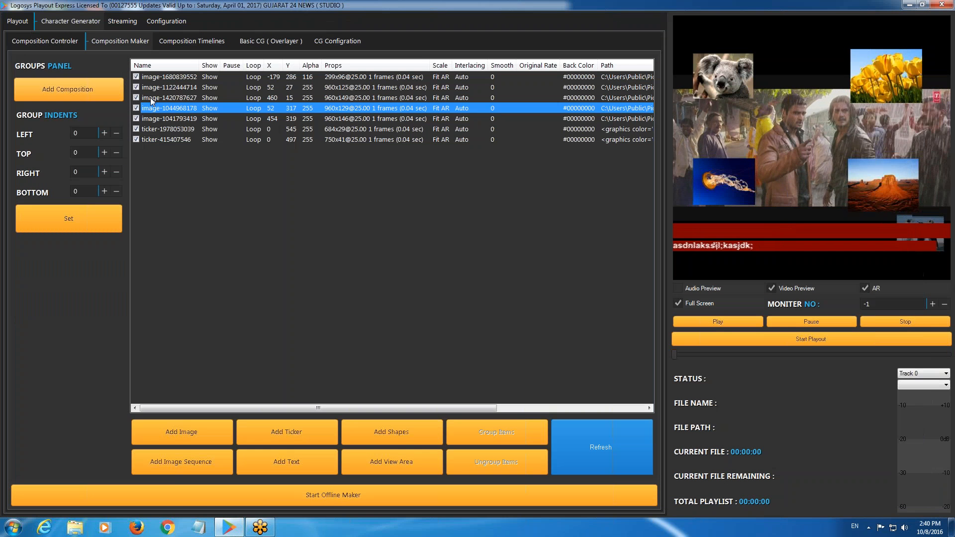
- Refresh the composition controller's list, switch on design1, and refresh the item list in the composition maker
{"action": "left_click", "coordinate": [53, 45]}
{"action": "left_click", "coordinate": [402, 494]}
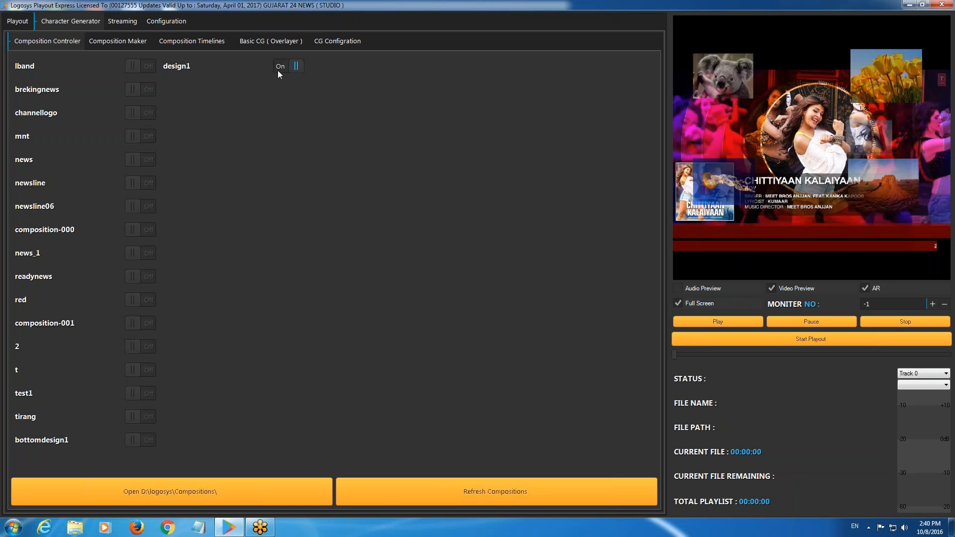
{"action": "left_click", "coordinate": [121, 42]}
{"action": "left_click", "coordinate": [601, 448]}
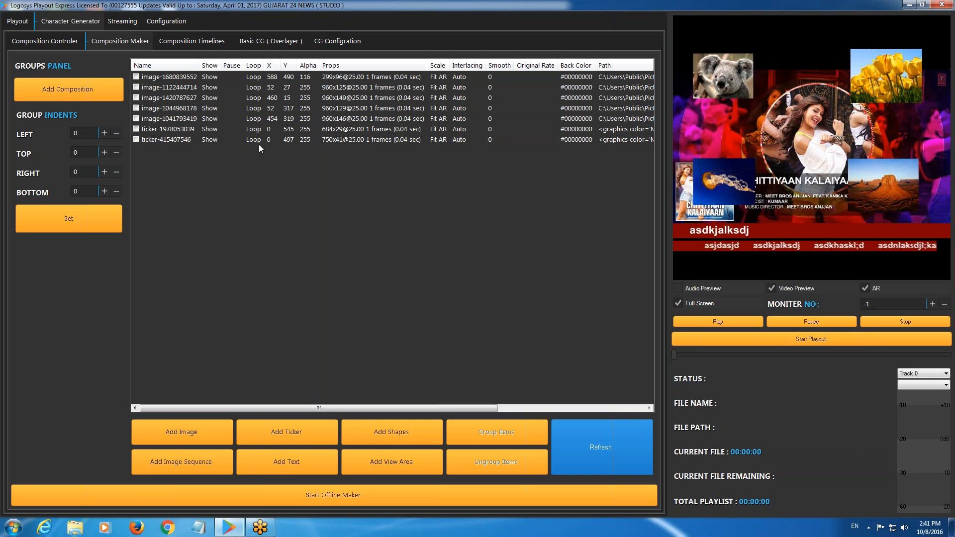
- Switch the design1 composition off and back on in the composition controller
{"action": "left_click", "coordinate": [47, 41]}
{"action": "left_click", "coordinate": [297, 66]}
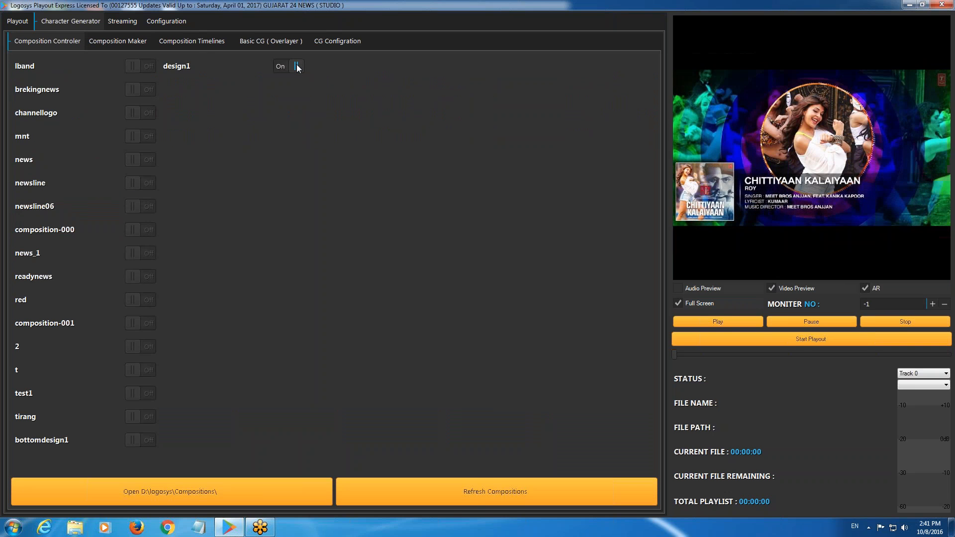
{"action": "left_click", "coordinate": [297, 66]}
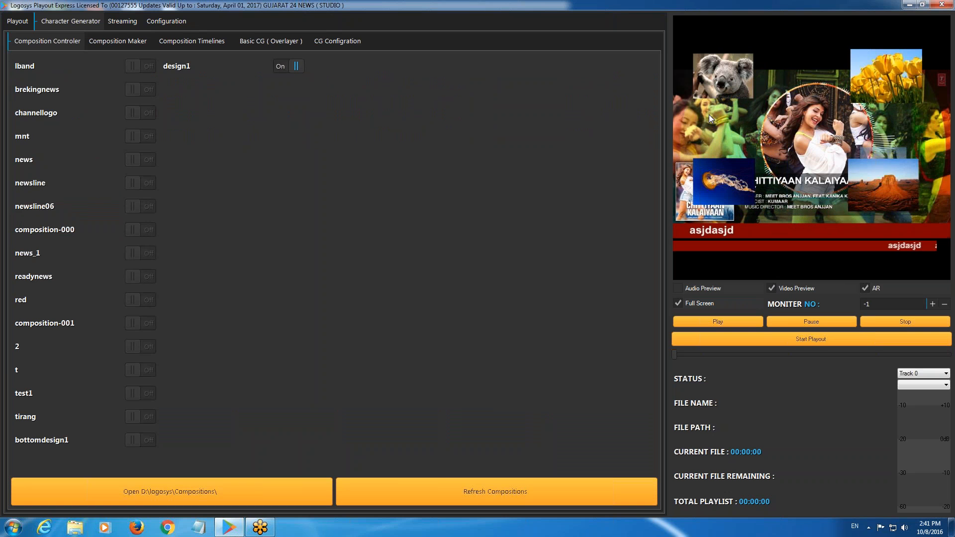
- Compare design1's items in the composition maker with its entry in the composition controller
{"action": "left_click", "coordinate": [121, 42]}
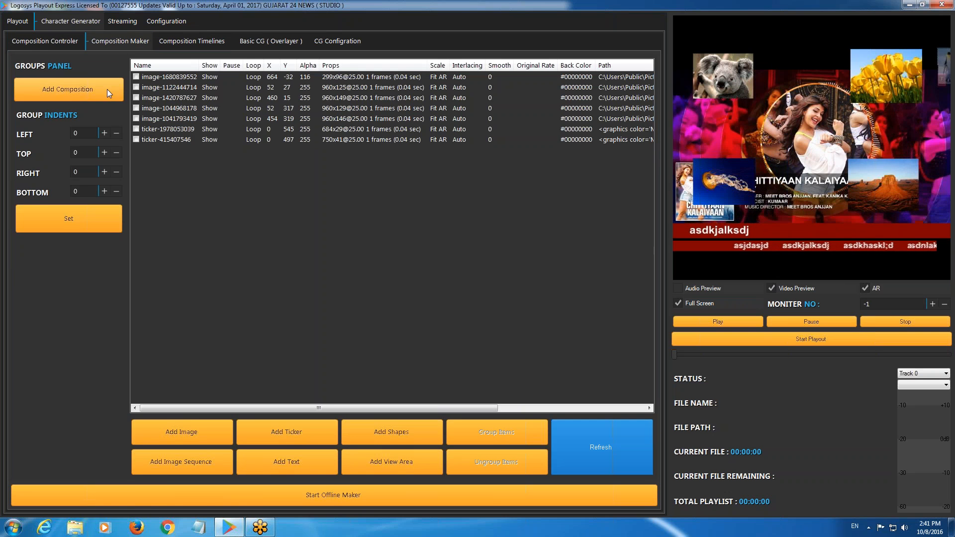
{"action": "left_click", "coordinate": [67, 41]}
{"action": "left_click", "coordinate": [136, 46]}
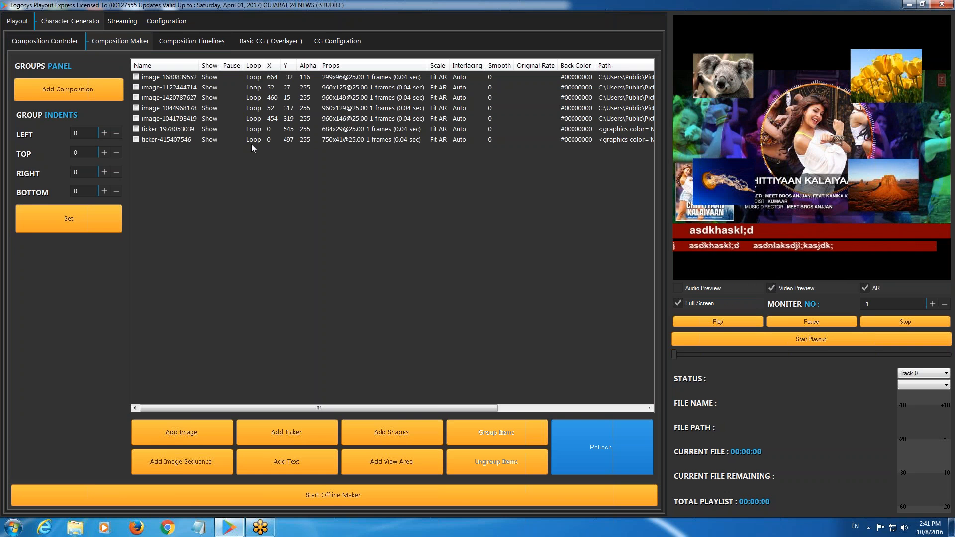
{"action": "left_click", "coordinate": [67, 41]}
{"action": "left_click", "coordinate": [283, 67]}
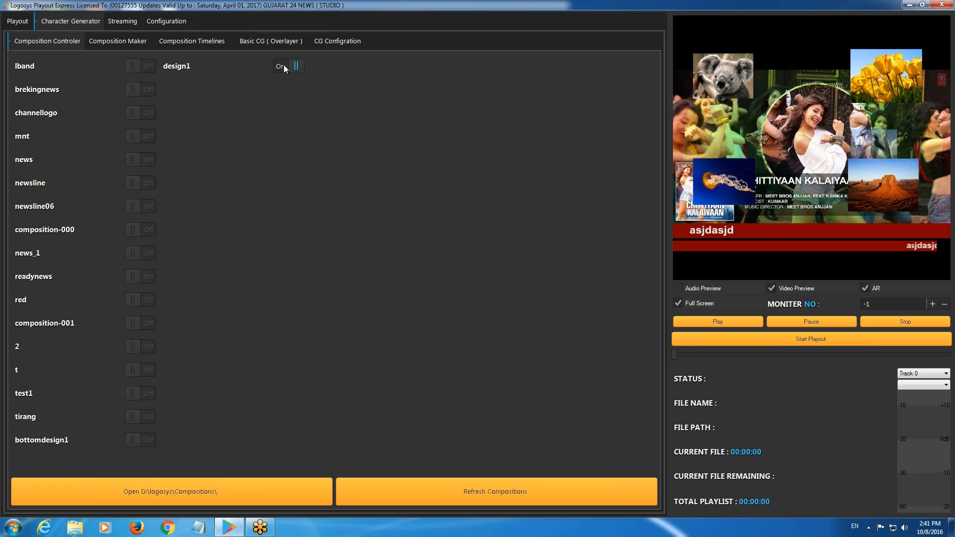
{"action": "left_click", "coordinate": [109, 45]}
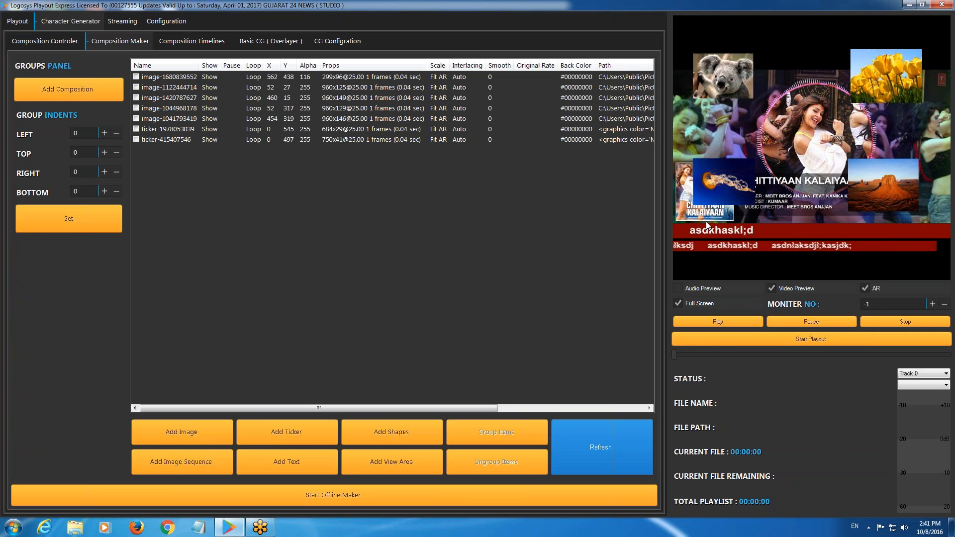
- Hide the design1 overlay with its controller switch and show it again
{"action": "left_click", "coordinate": [47, 41]}
{"action": "left_click", "coordinate": [291, 70]}
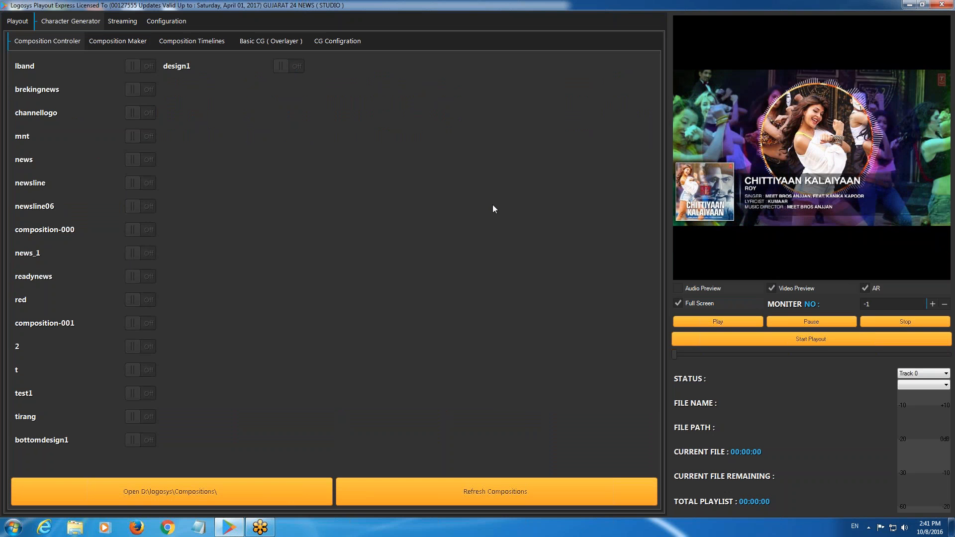
{"action": "left_click", "coordinate": [298, 73]}
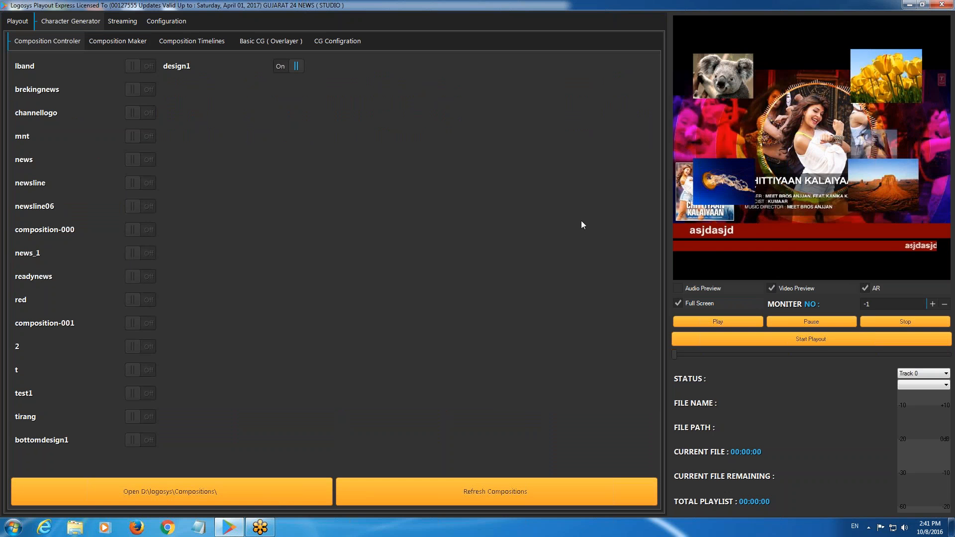
- Open the ticker-specific settings in the properties of the horizontal ticker in the composition maker
{"action": "left_click", "coordinate": [109, 42]}
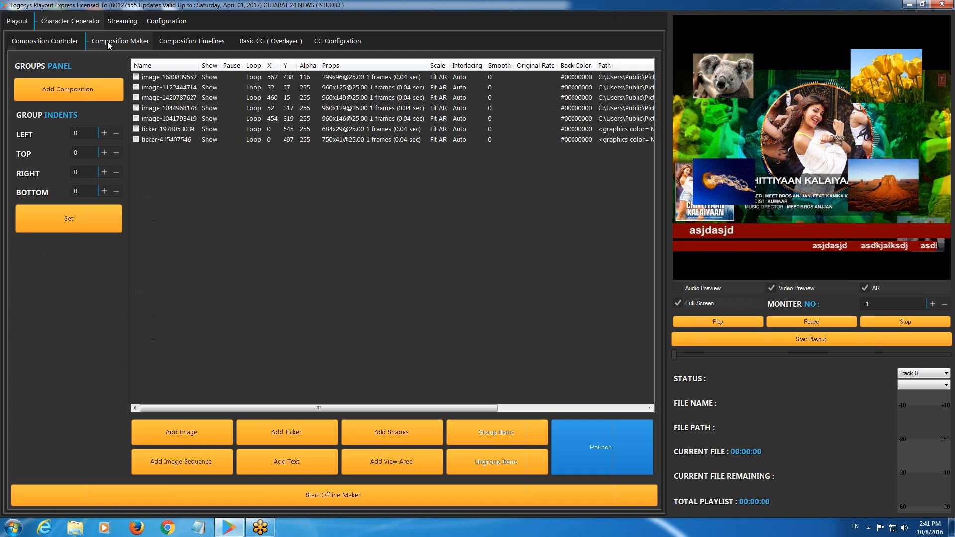
{"action": "left_click", "coordinate": [208, 131]}
{"action": "left_click", "coordinate": [210, 140]}
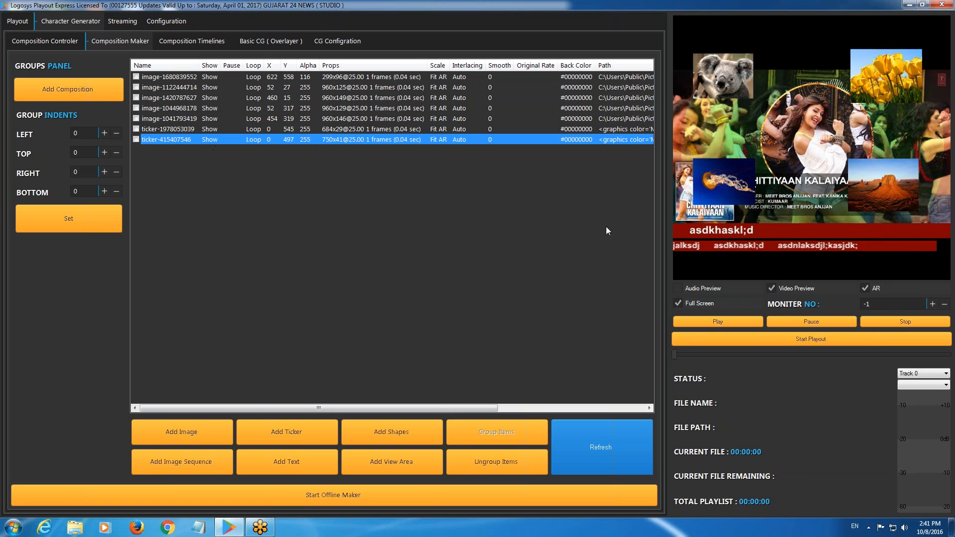
{"action": "right_click", "coordinate": [243, 134]}
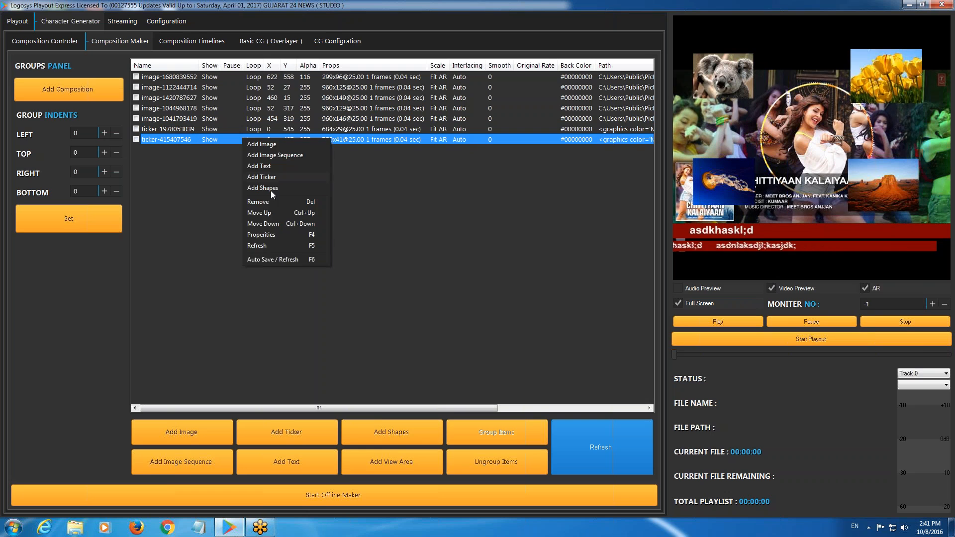
{"action": "left_click", "coordinate": [276, 235]}
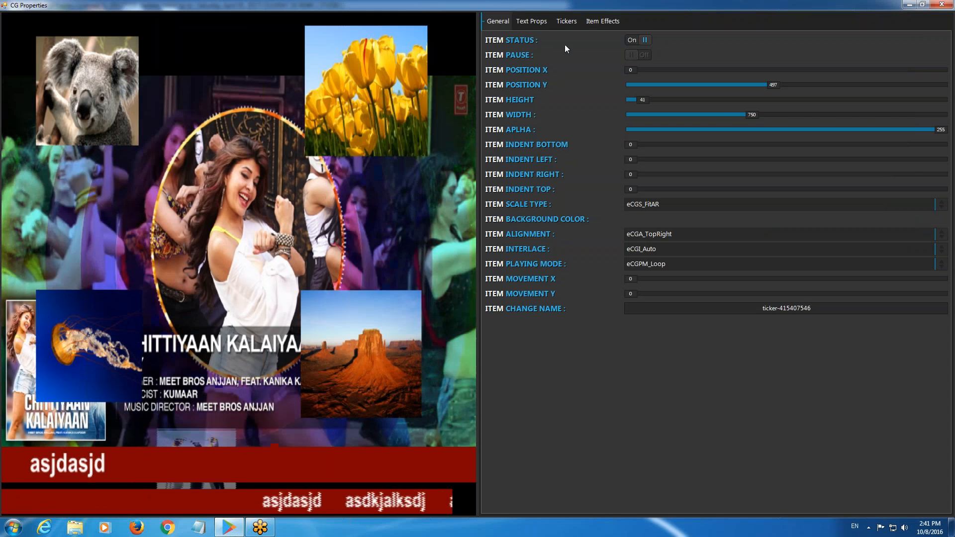
{"action": "left_click", "coordinate": [567, 22]}
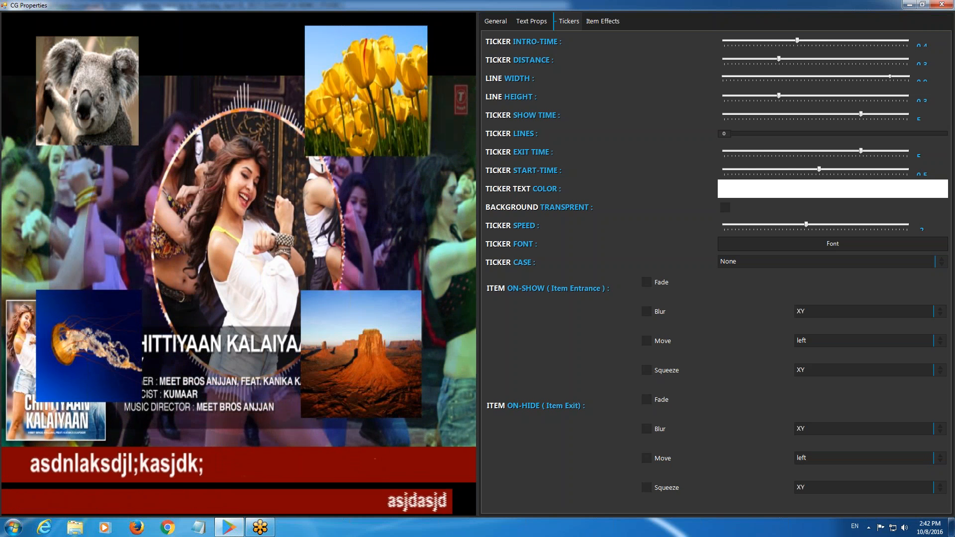
- Set the ticker's entrance effect to Move with direction bottom and its exit effect to Move with direction right
{"action": "left_click", "coordinate": [826, 343]}
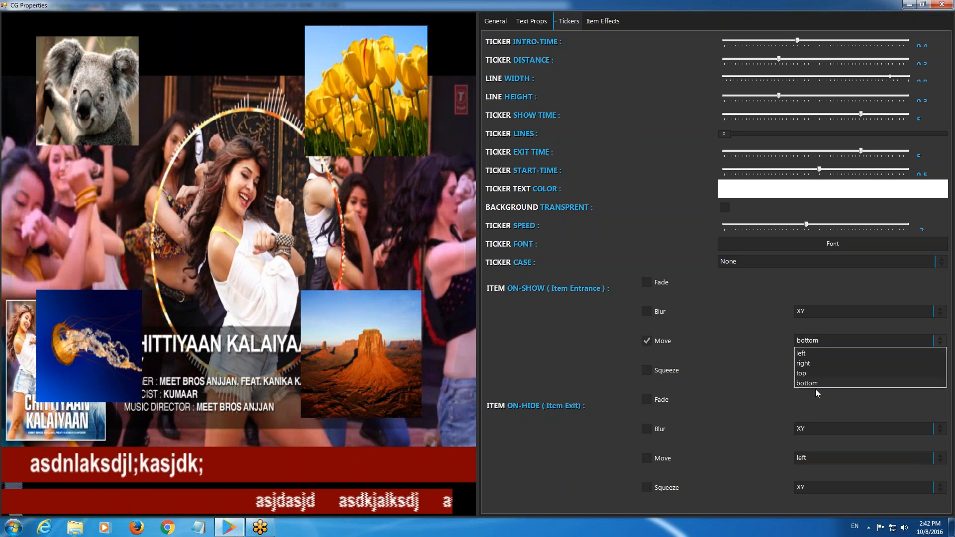
{"action": "left_click", "coordinate": [819, 386]}
{"action": "left_click", "coordinate": [646, 458]}
{"action": "left_click", "coordinate": [826, 458]}
{"action": "left_click", "coordinate": [817, 474]}
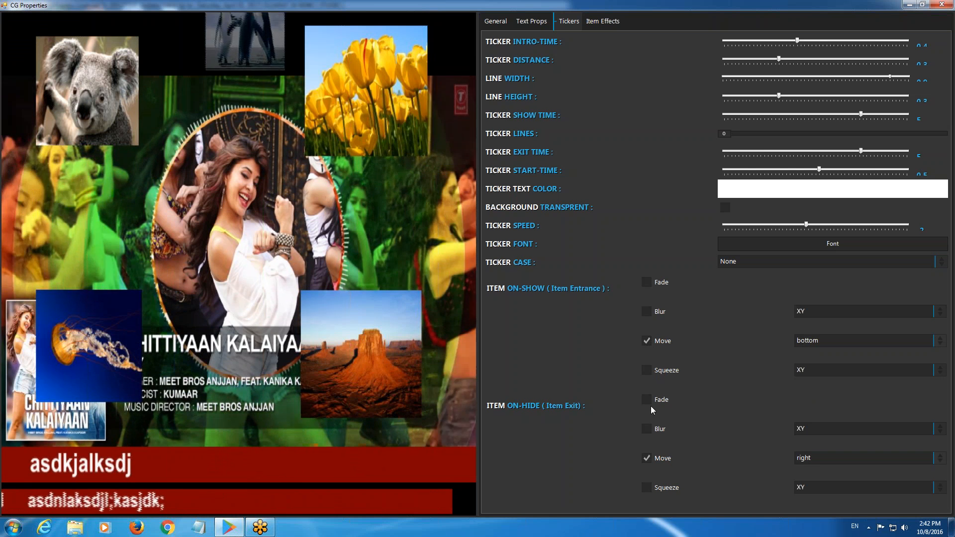
- Change the ticker's entrance effect to Fade after trying Blur, and its exit effect to Squeeze XY
{"action": "left_click", "coordinate": [646, 342]}
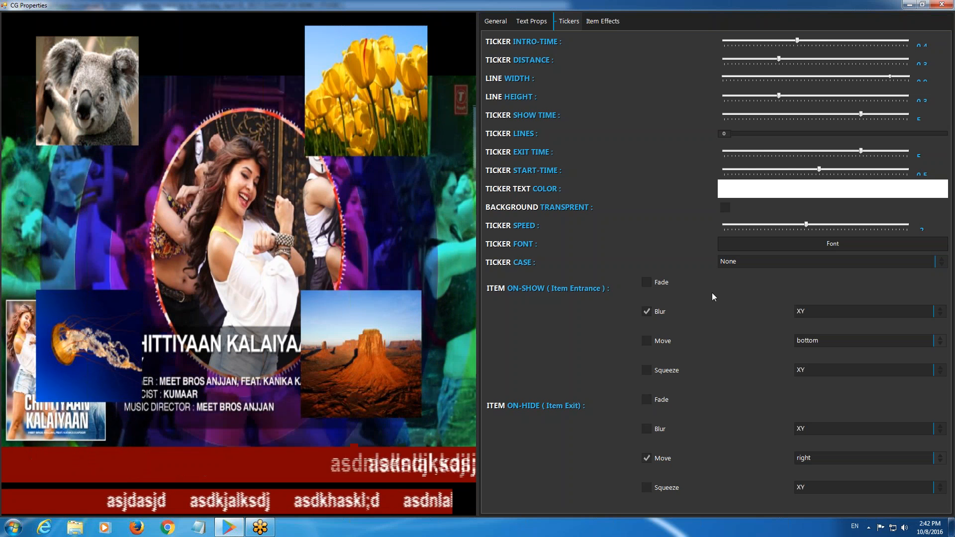
{"action": "left_click", "coordinate": [661, 312]}
{"action": "left_click", "coordinate": [661, 282]}
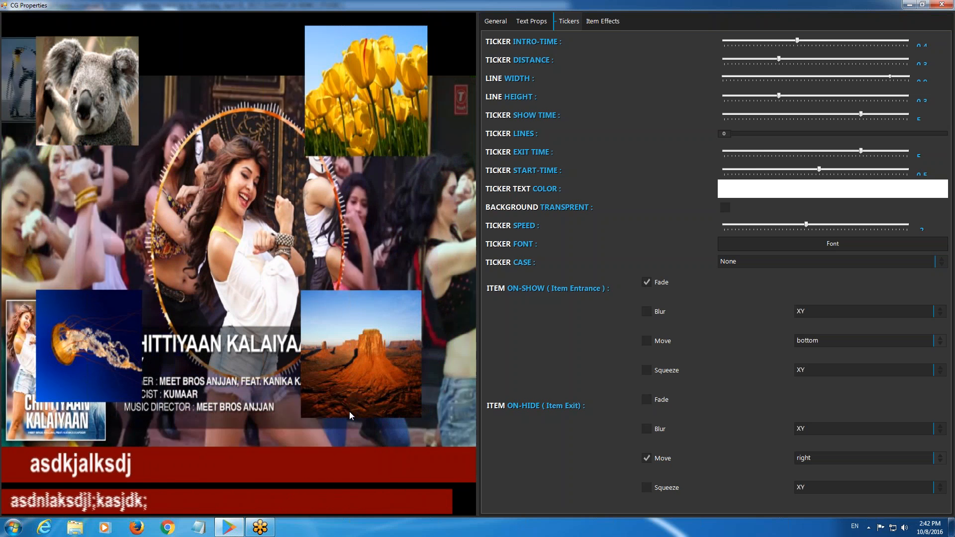
{"action": "left_click", "coordinate": [647, 459]}
{"action": "left_click", "coordinate": [647, 487]}
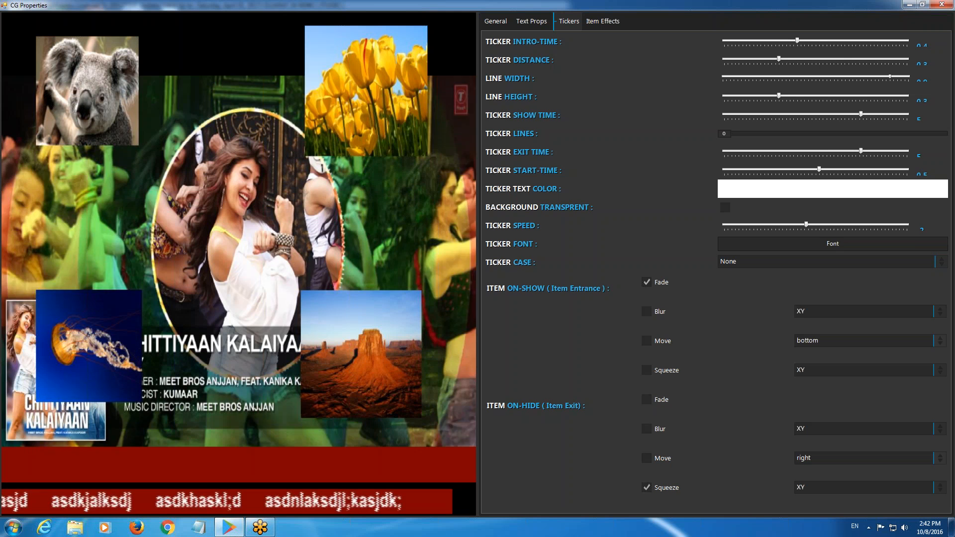
- In the ticker's item effects, set the shadow color to green and the shadow offset-X to 5
{"action": "left_click", "coordinate": [612, 22]}
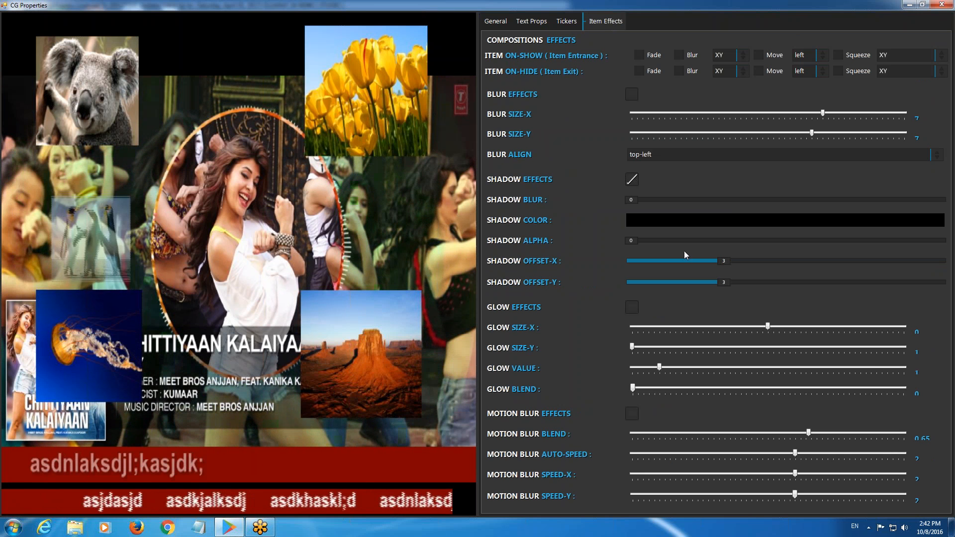
{"action": "left_click", "coordinate": [684, 219]}
{"action": "left_click", "coordinate": [471, 180]}
{"action": "left_click", "coordinate": [441, 270]}
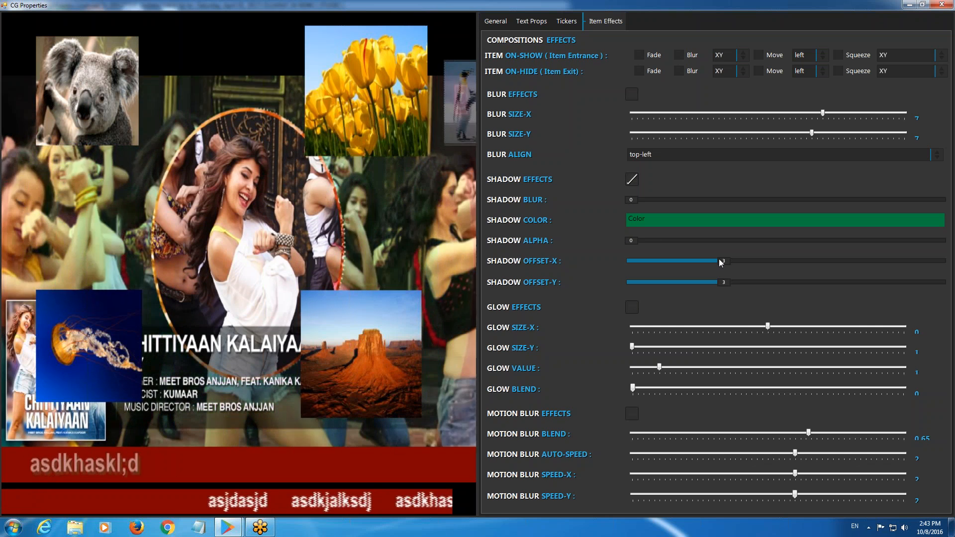
{"action": "left_click_drag", "start_coordinate": [731, 268], "coordinate": [799, 261]}
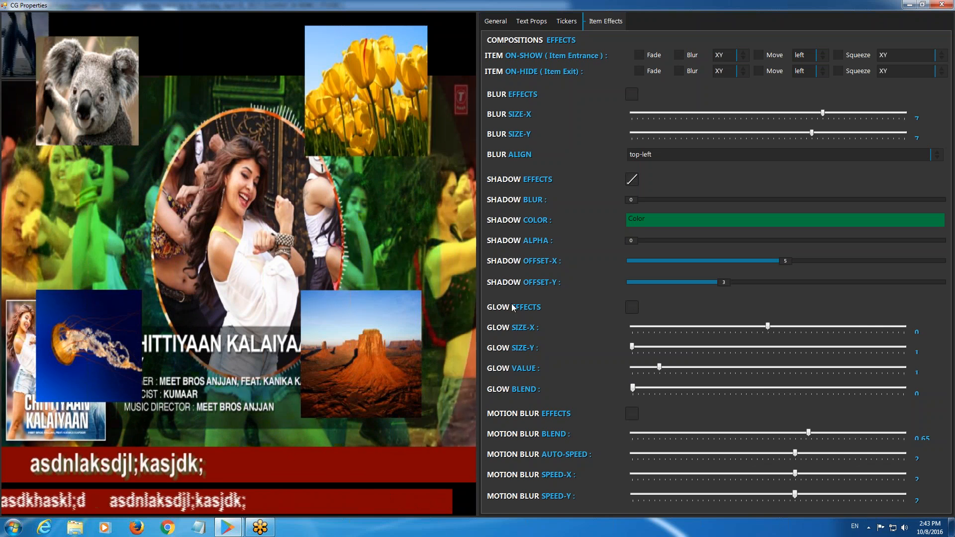
- Switch the ticker's glow effect on and off again, and enable its motion blur effect
{"action": "left_click", "coordinate": [632, 309]}
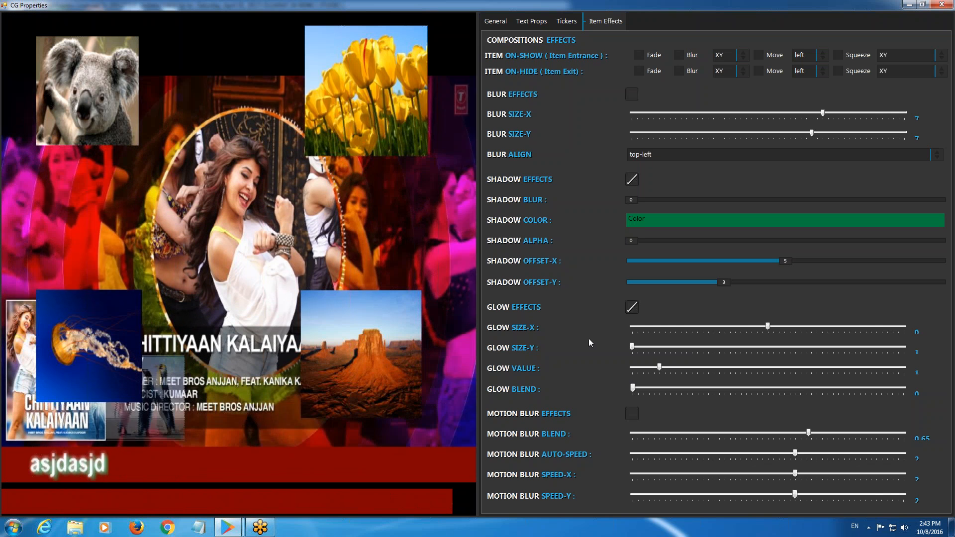
{"action": "left_click", "coordinate": [633, 310]}
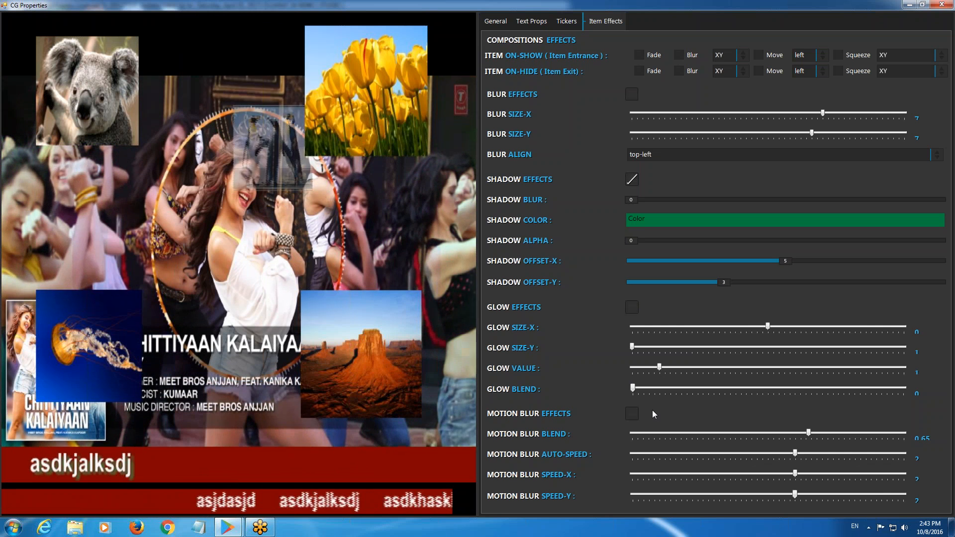
{"action": "left_click", "coordinate": [632, 413]}
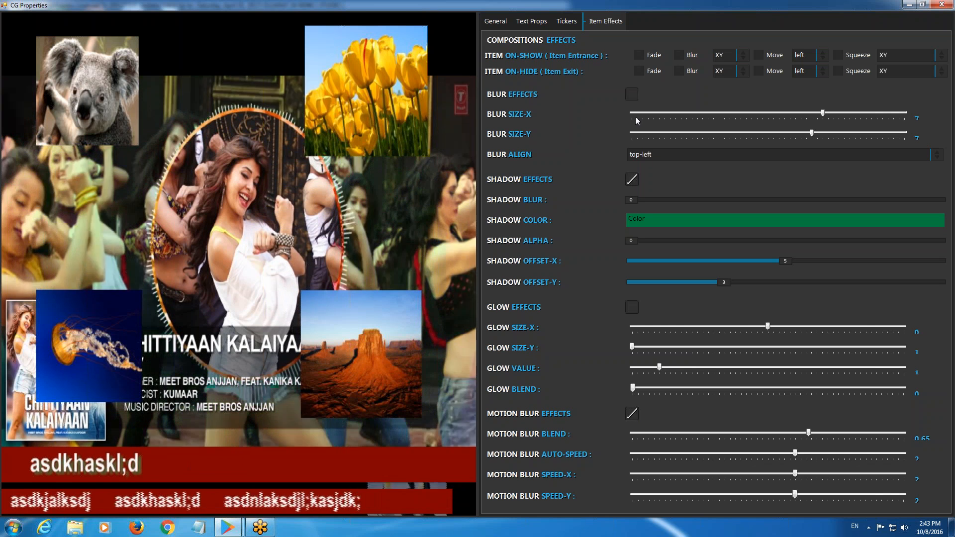
- Try the ticker's blur effect, switch it back off, disable the shadow effect and close the properties
{"action": "left_click", "coordinate": [638, 97]}
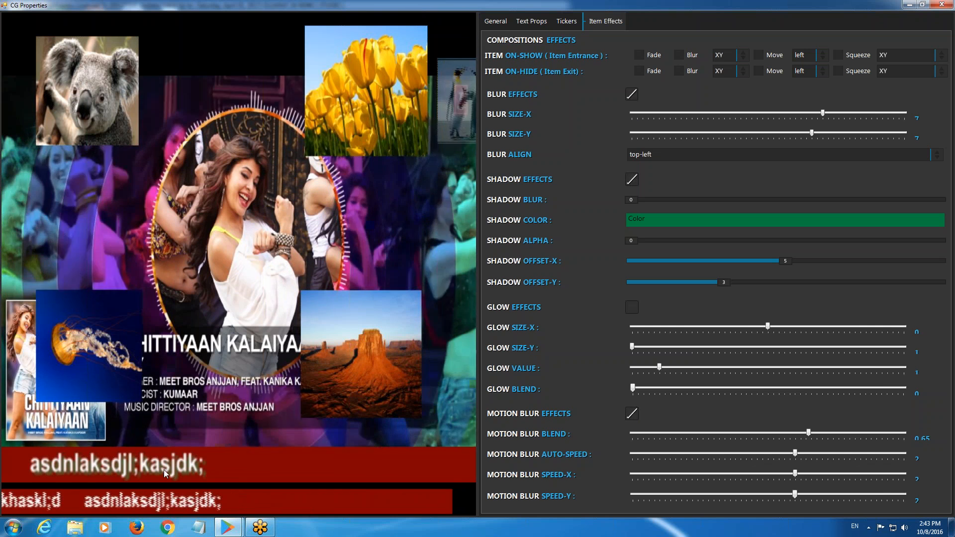
{"action": "left_click", "coordinate": [632, 95]}
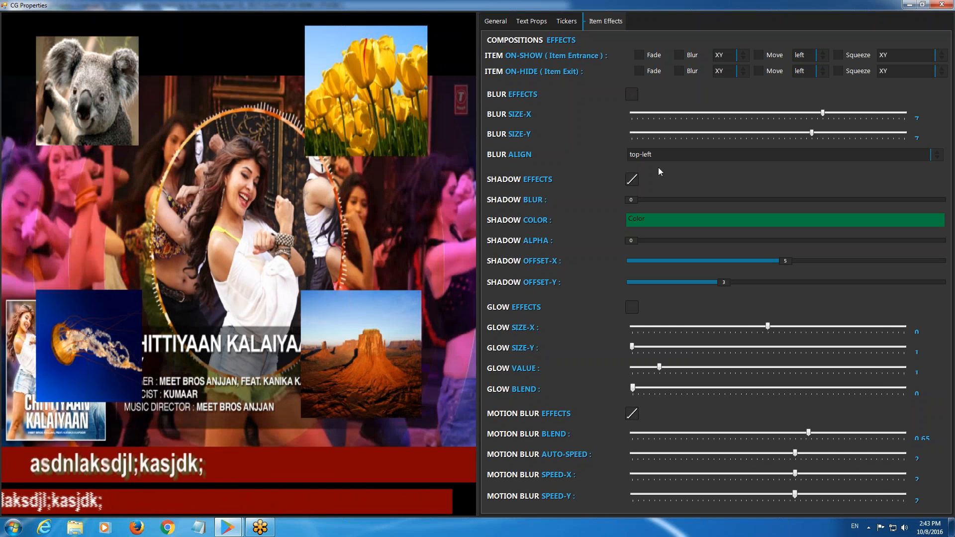
{"action": "left_click", "coordinate": [633, 179]}
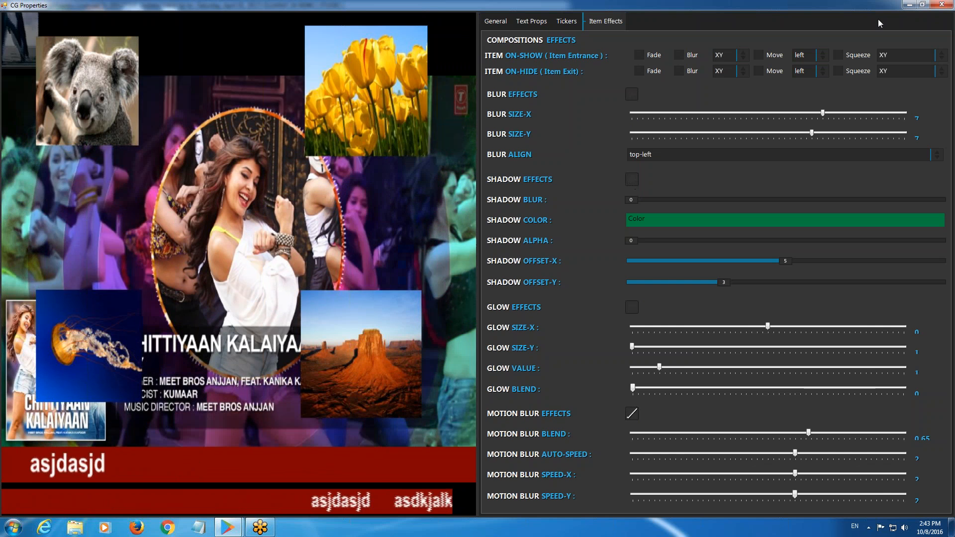
{"action": "left_click", "coordinate": [942, 4]}
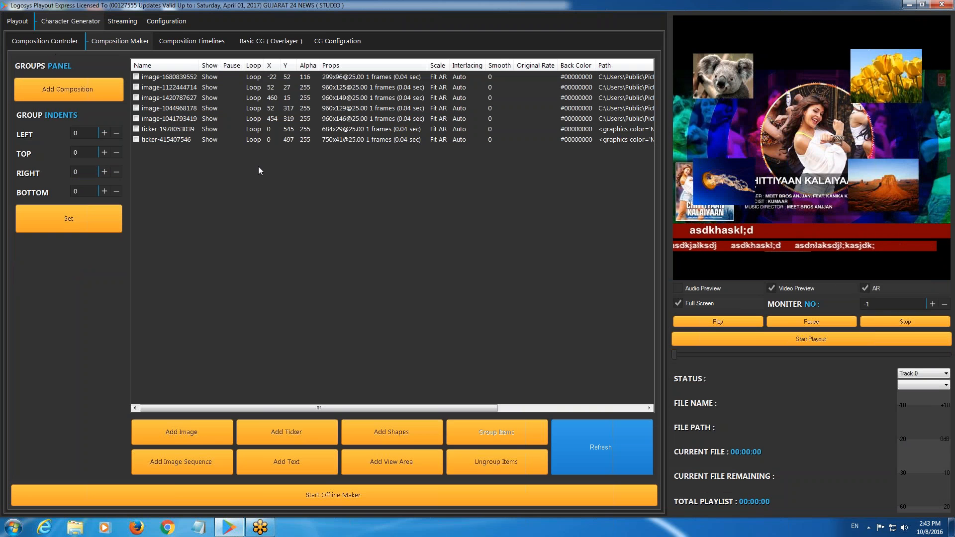
{"action": "left_click", "coordinate": [206, 78]}
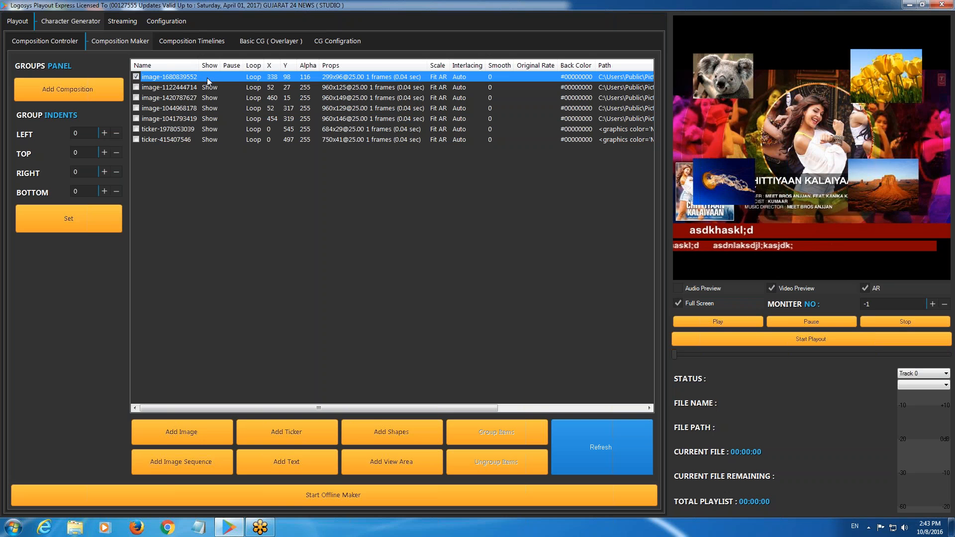
{"action": "left_click", "coordinate": [211, 89]}
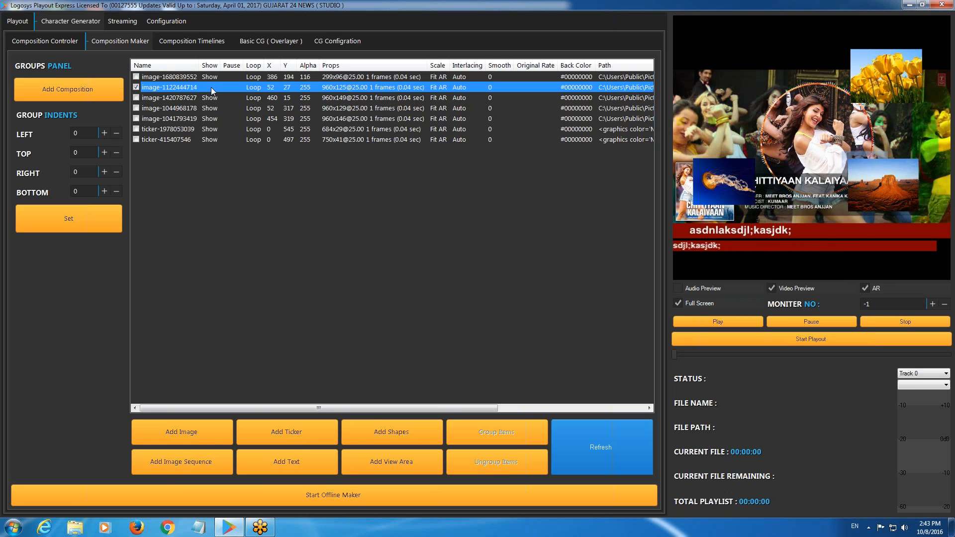
{"action": "right_click", "coordinate": [261, 91]}
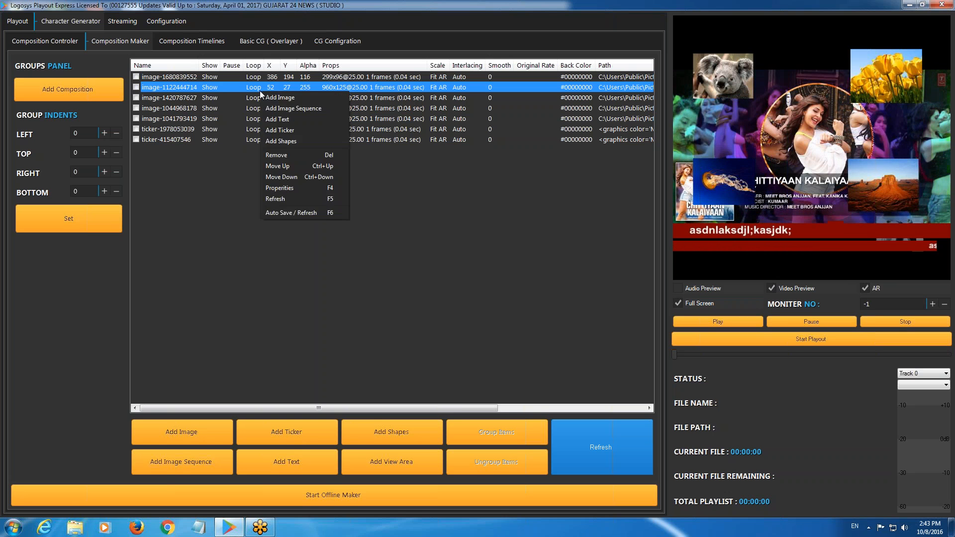
{"action": "left_click", "coordinate": [310, 184]}
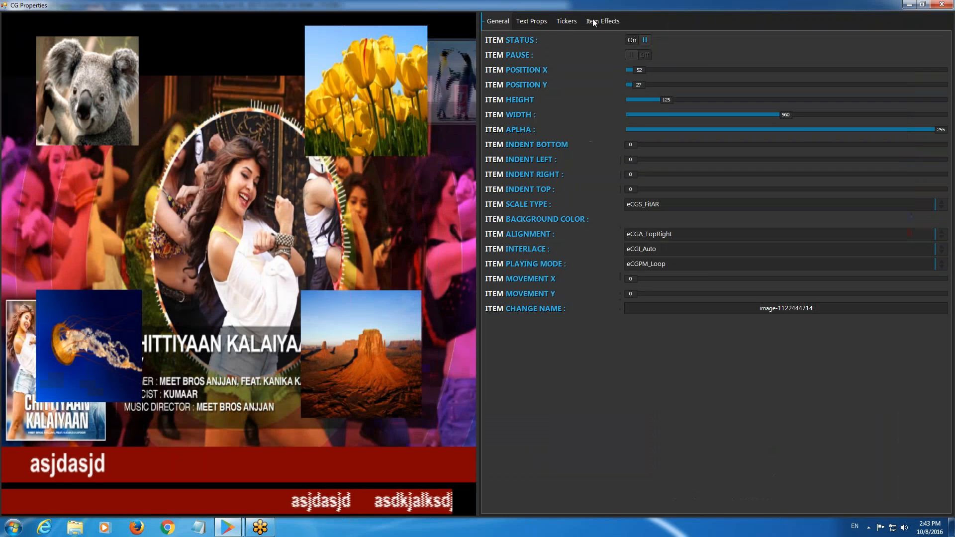
{"action": "left_click", "coordinate": [596, 20]}
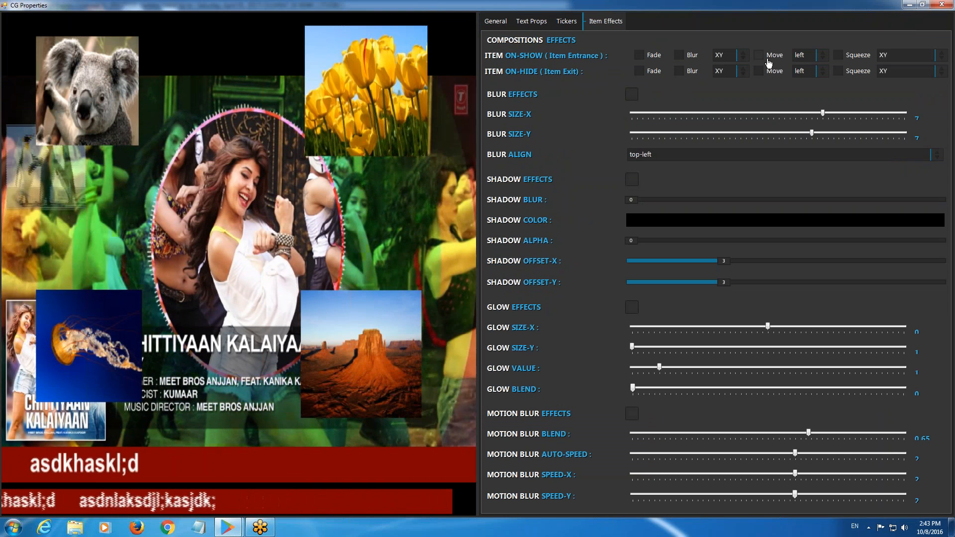
- Give the koala image a Move entrance with direction bottom, and a Move exit with direction right combined with Squeeze XY
{"action": "left_click", "coordinate": [806, 57]}
{"action": "left_click", "coordinate": [806, 100]}
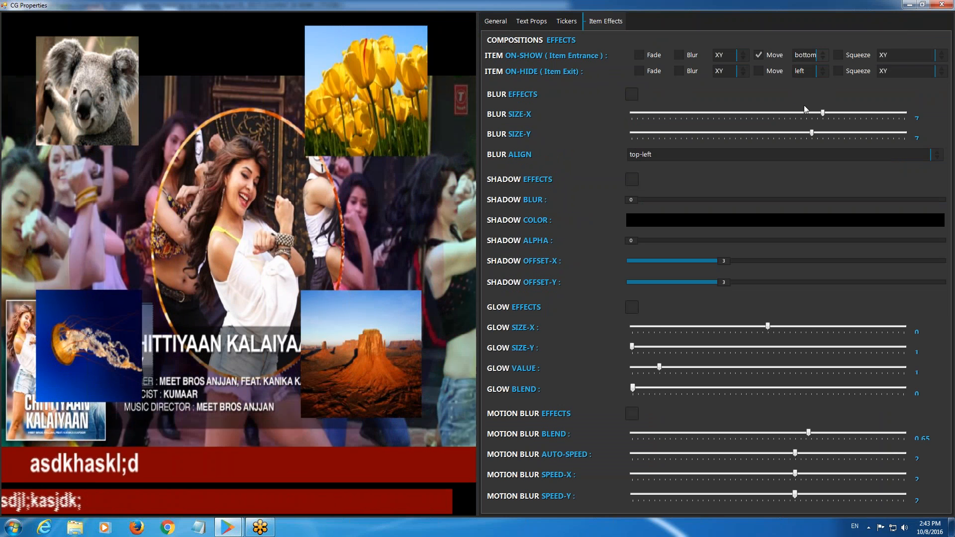
{"action": "left_click", "coordinate": [759, 71]}
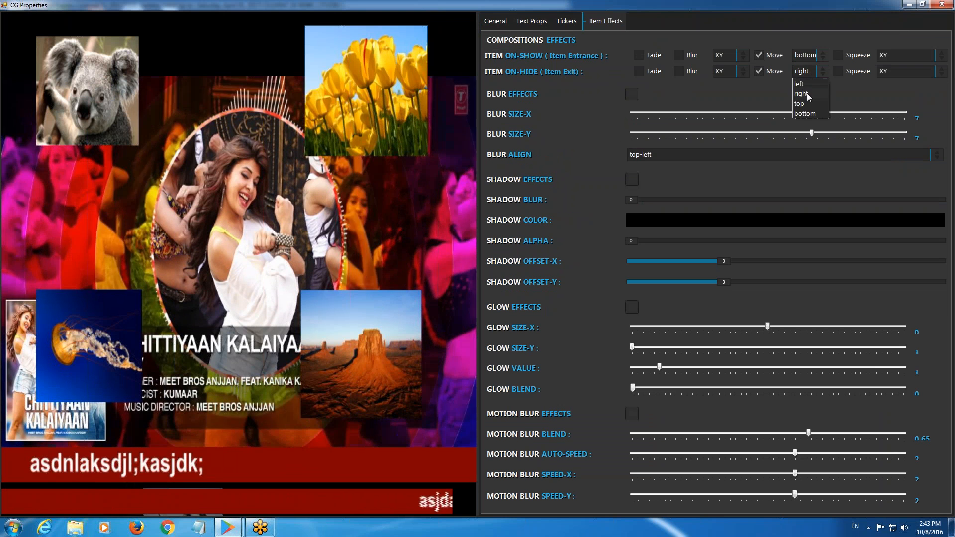
{"action": "left_click", "coordinate": [852, 72]}
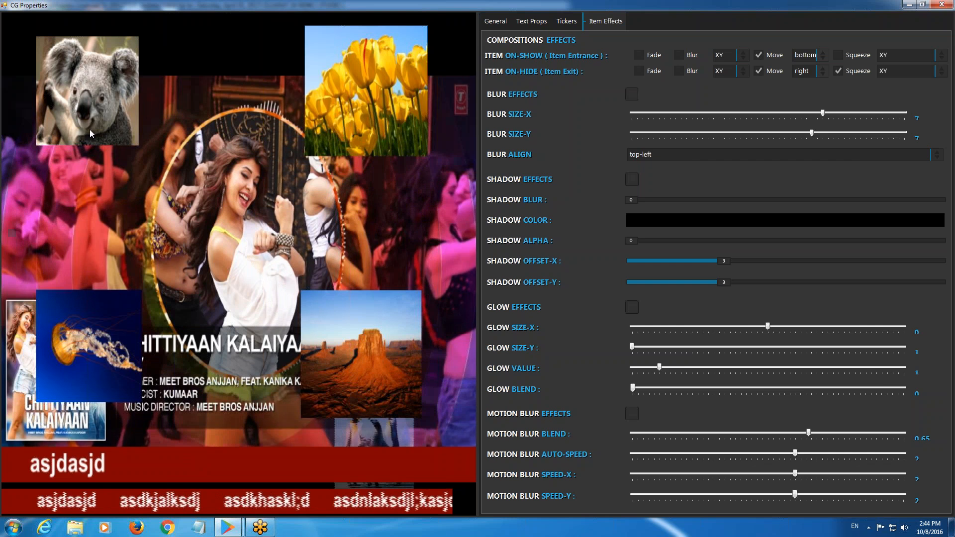
{"action": "left_click", "coordinate": [943, 5]}
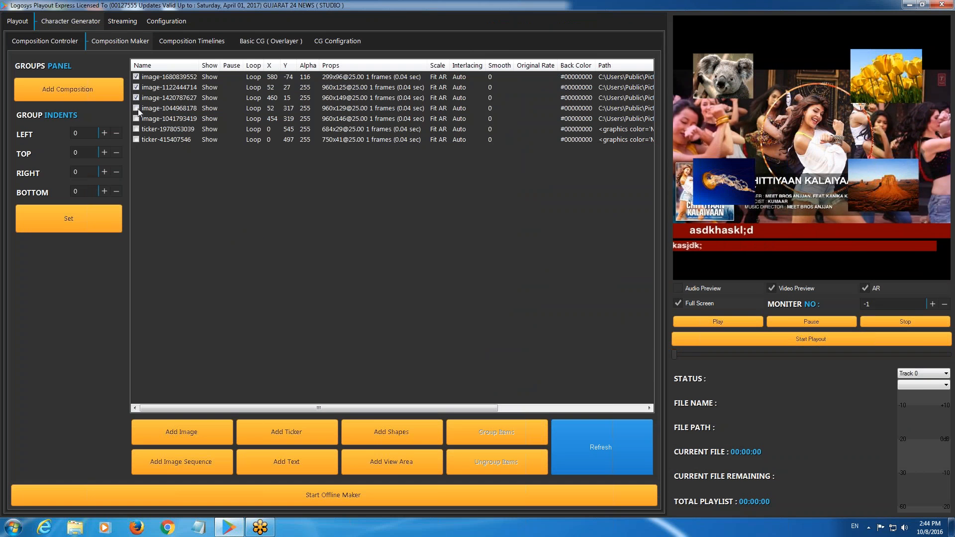
- Mark all images and tickers in the composition maker and save them as a new composition named design2
{"action": "left_click", "coordinate": [136, 129]}
{"action": "left_click", "coordinate": [136, 140]}
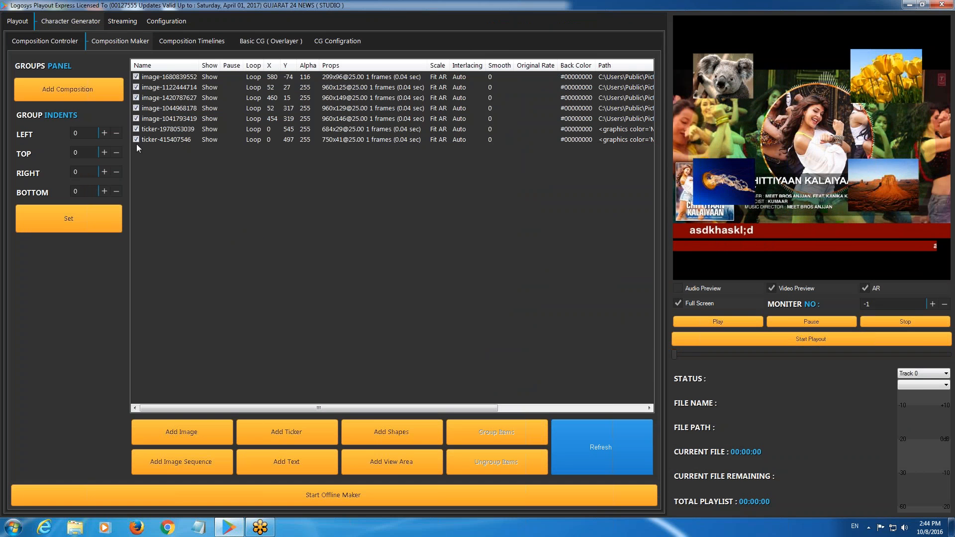
{"action": "left_click", "coordinate": [79, 98]}
{"action": "type", "text": "de"}
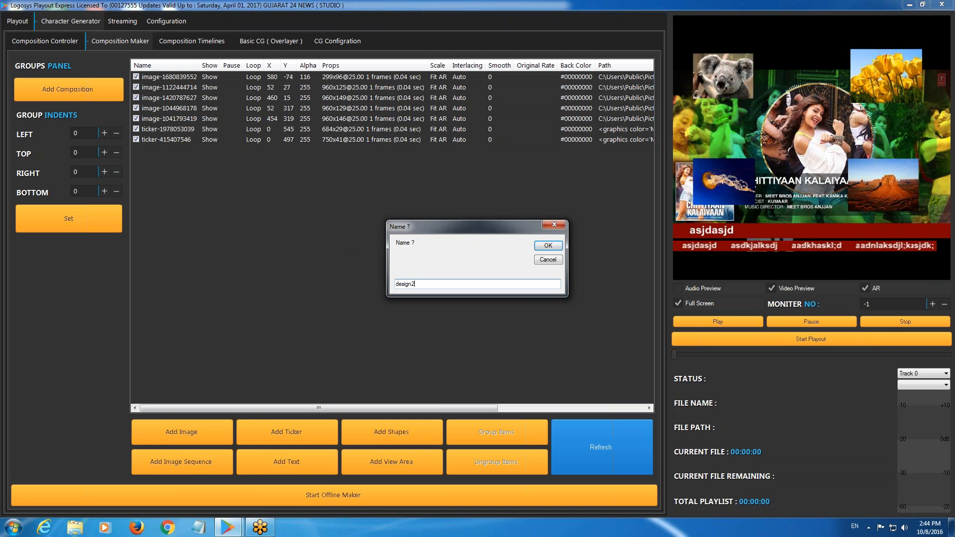
{"action": "type", "text": "sign2"}
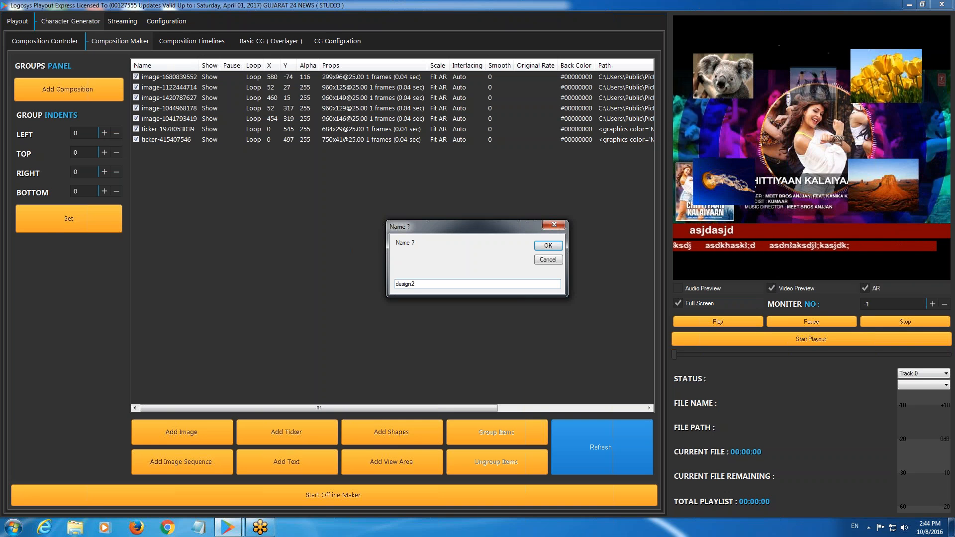
{"action": "key", "text": "Return"}
{"action": "key", "text": "Return"}
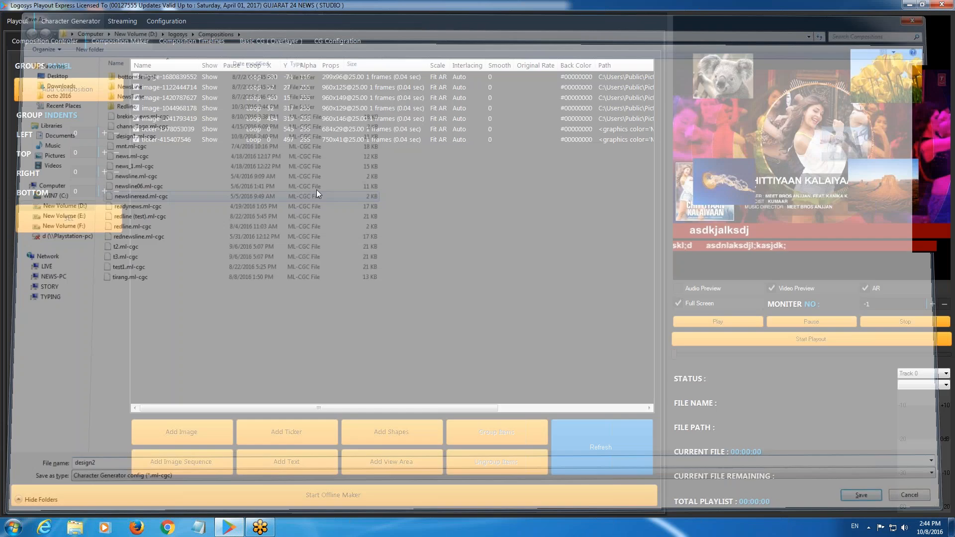
- Refresh the compositions in the composition controller and switch the design1 overlay on and off to preview its transitions
{"action": "left_click", "coordinate": [47, 41]}
{"action": "left_click", "coordinate": [464, 504]}
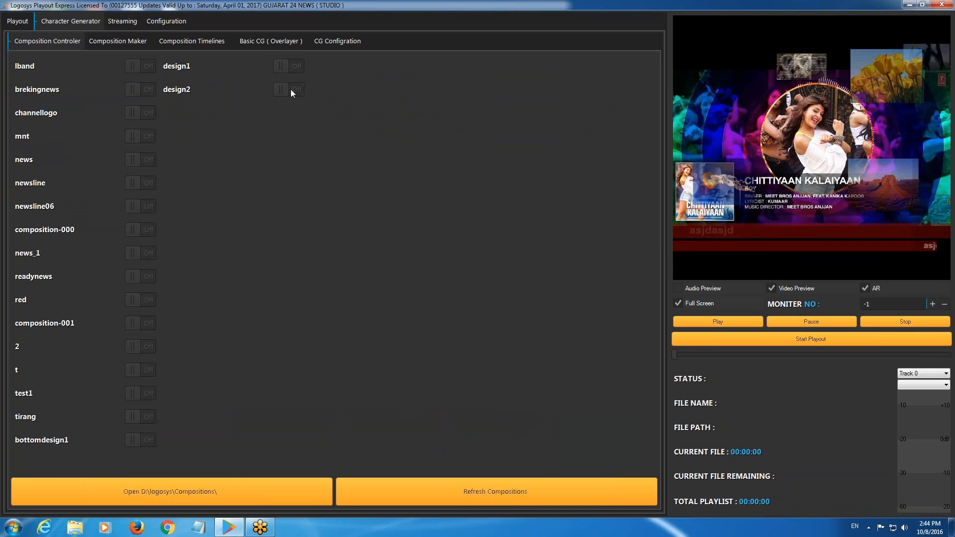
{"action": "left_click", "coordinate": [292, 66]}
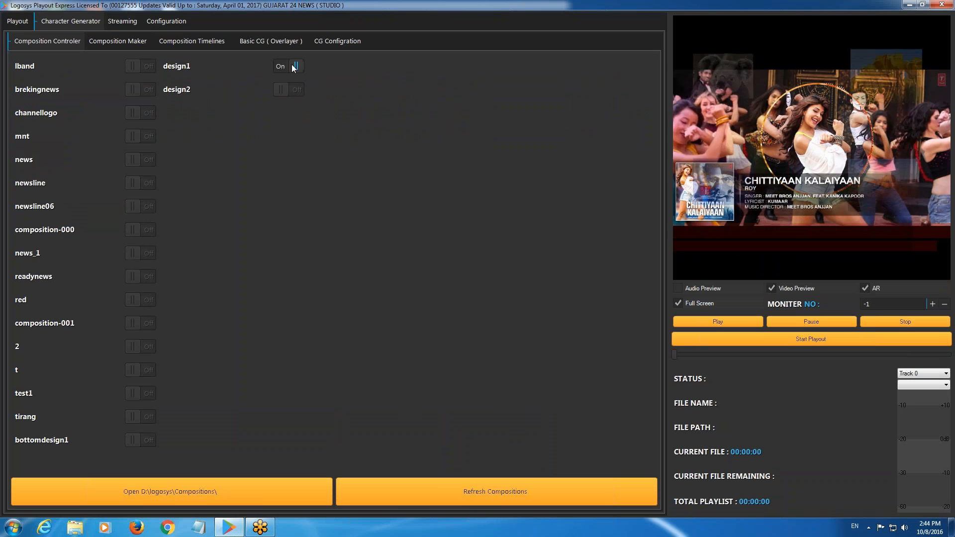
{"action": "left_click", "coordinate": [294, 67]}
{"action": "left_click", "coordinate": [294, 65]}
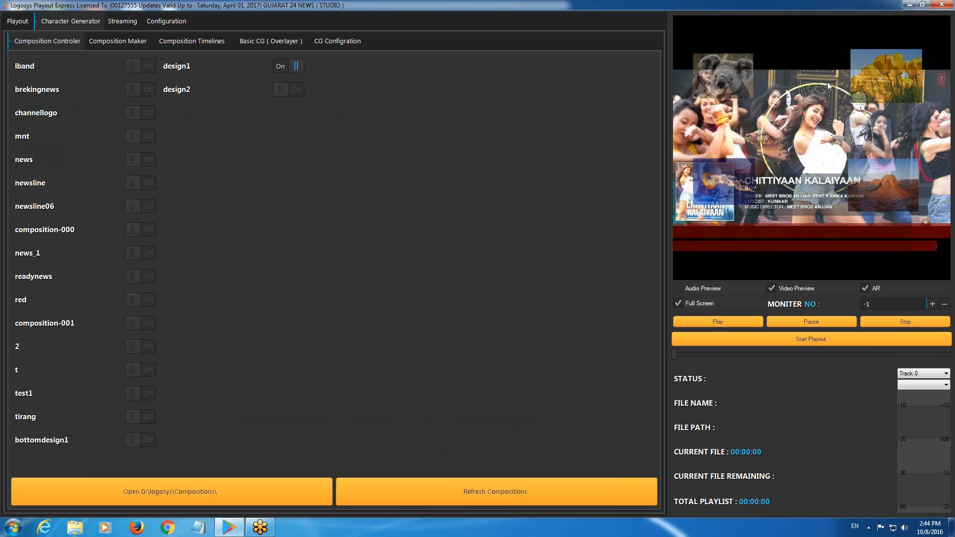
{"action": "left_click", "coordinate": [296, 67]}
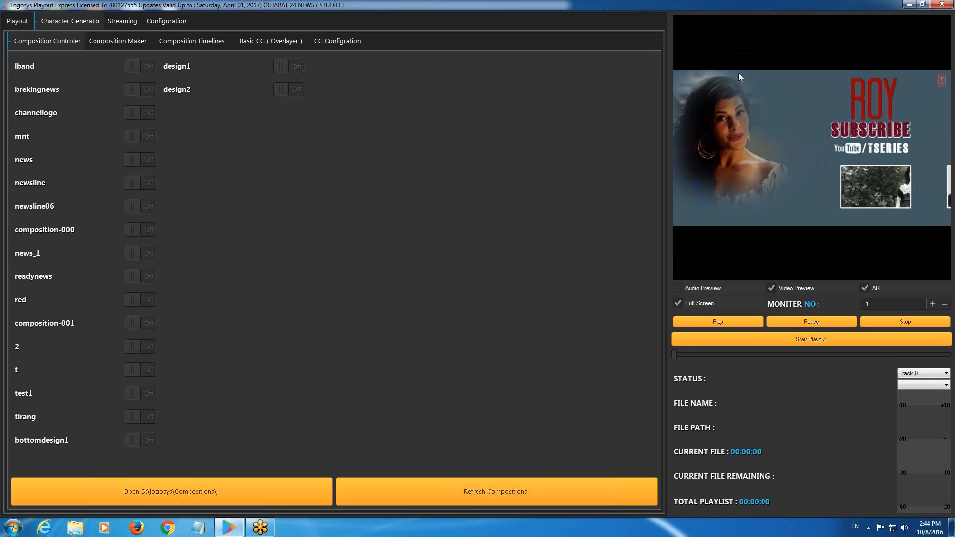
- Switch the design2 overlay on and off several times to check its entrance and exit effects on the output
{"action": "left_click", "coordinate": [303, 87]}
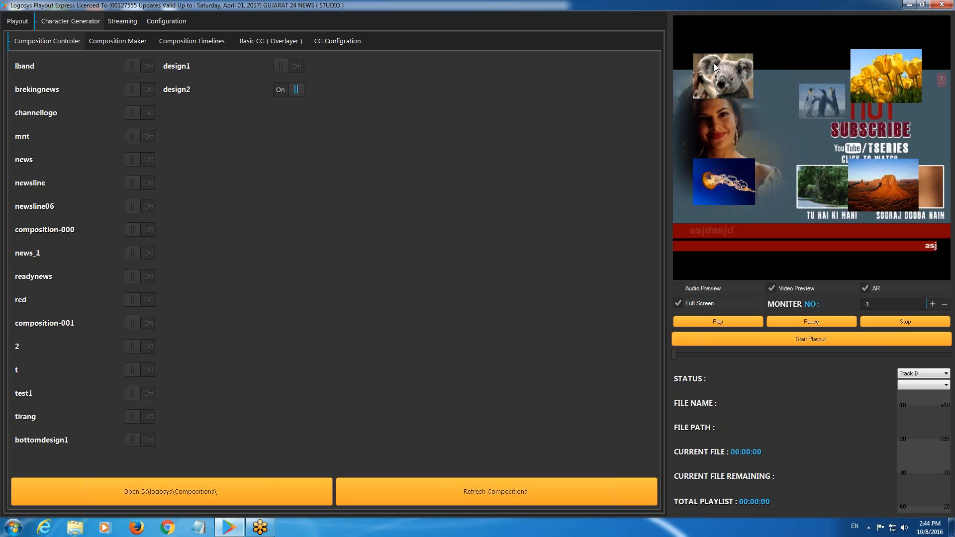
{"action": "left_click", "coordinate": [293, 90]}
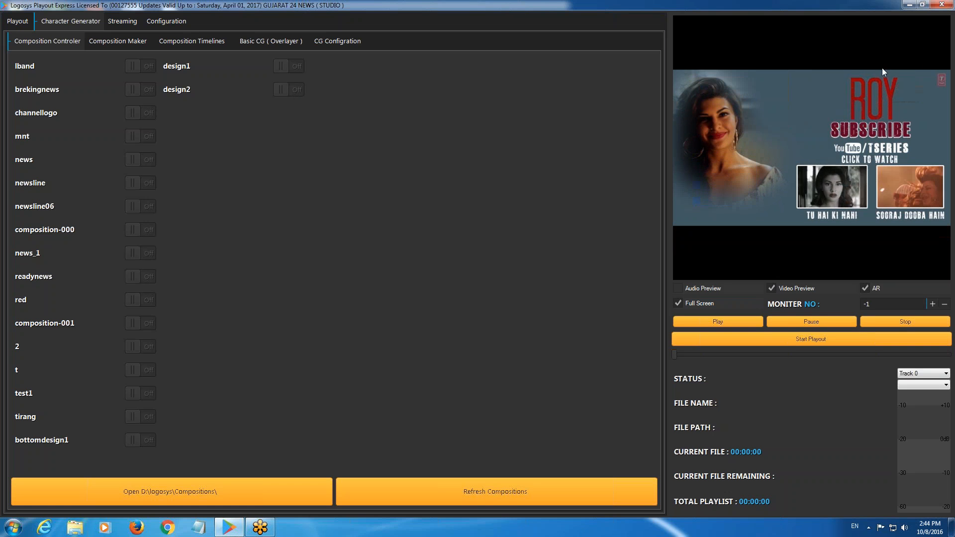
{"action": "left_click", "coordinate": [293, 94]}
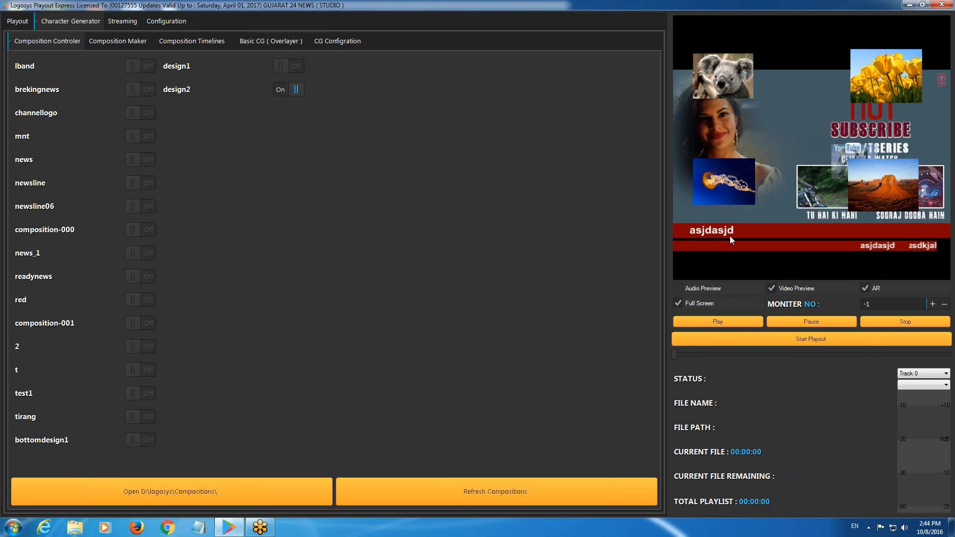
{"action": "left_click", "coordinate": [295, 90]}
{"action": "left_click", "coordinate": [293, 90]}
{"action": "left_click", "coordinate": [293, 90]}
{"action": "left_click", "coordinate": [290, 70]}
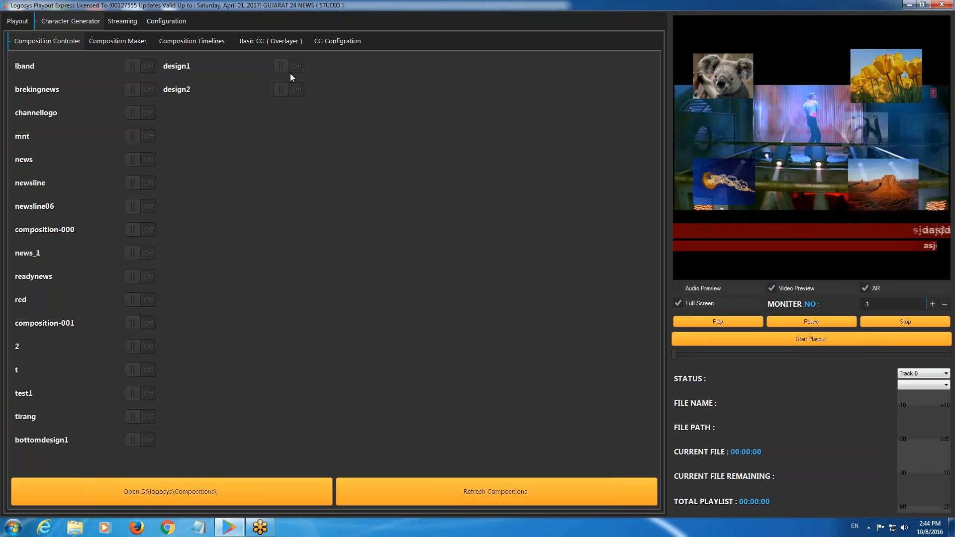
{"action": "left_click", "coordinate": [136, 40]}
{"action": "right_click", "coordinate": [193, 121]}
{"action": "left_click", "coordinate": [238, 219]}
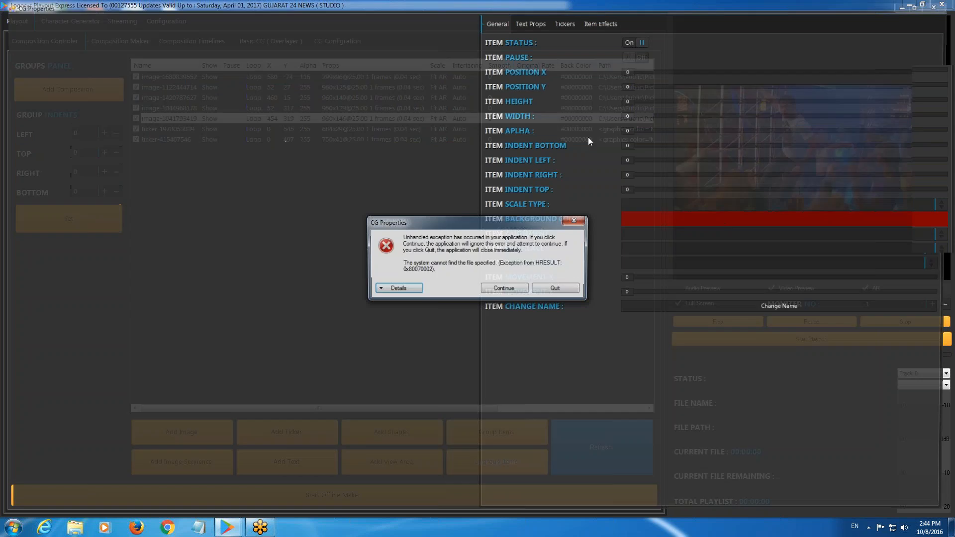
{"action": "key", "text": "Return"}
{"action": "left_click", "coordinate": [945, 5]}
{"action": "left_click", "coordinate": [506, 284]}
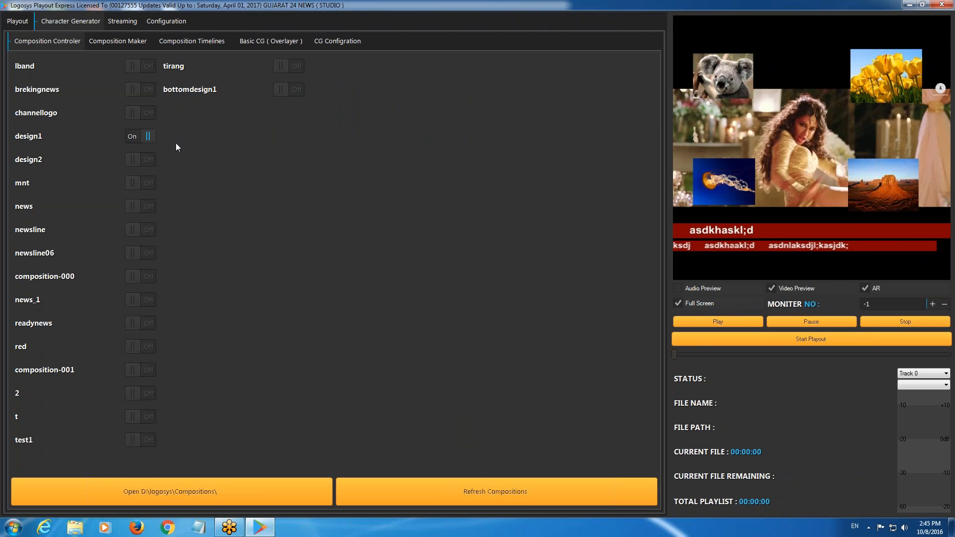
- Hide the design1 overlay and show it again, and open the composition timelines
{"action": "left_click", "coordinate": [145, 142]}
{"action": "left_click", "coordinate": [146, 140]}
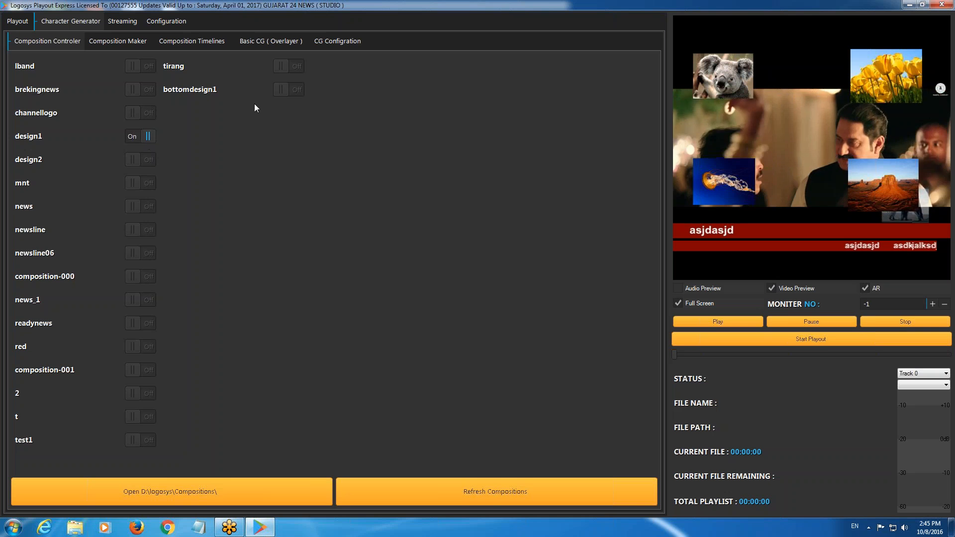
{"action": "left_click", "coordinate": [197, 40]}
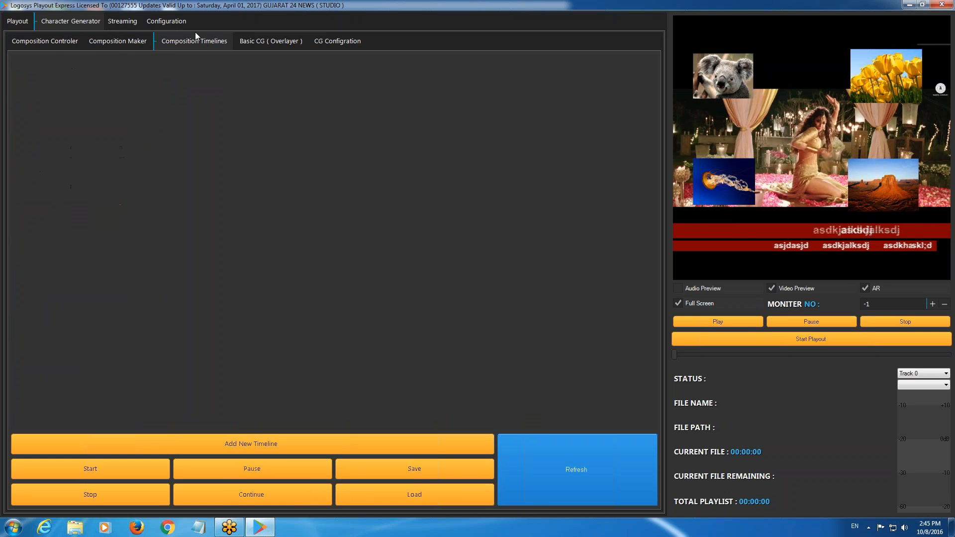
{"action": "left_click", "coordinate": [55, 41]}
{"action": "left_click", "coordinate": [180, 42]}
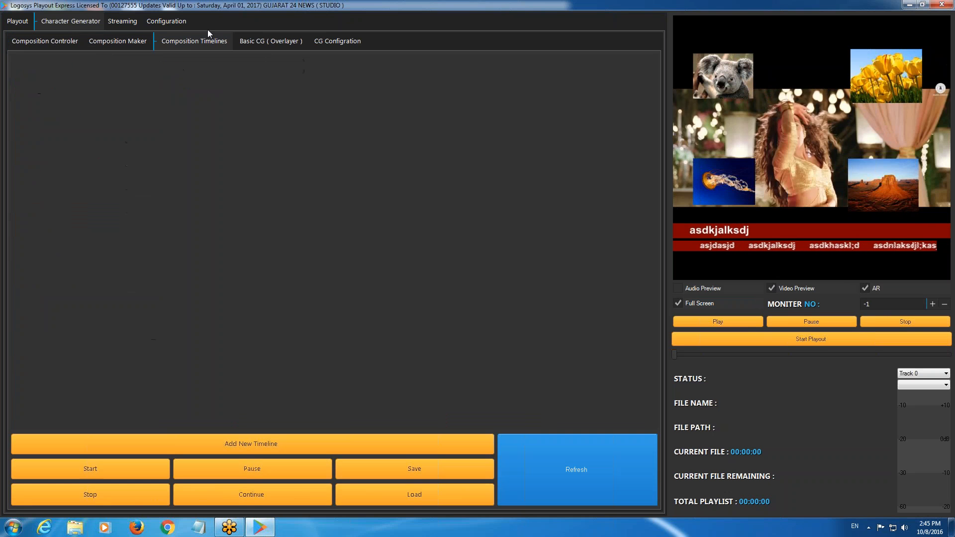
{"action": "left_click", "coordinate": [169, 21]}
{"action": "left_click", "coordinate": [119, 40]}
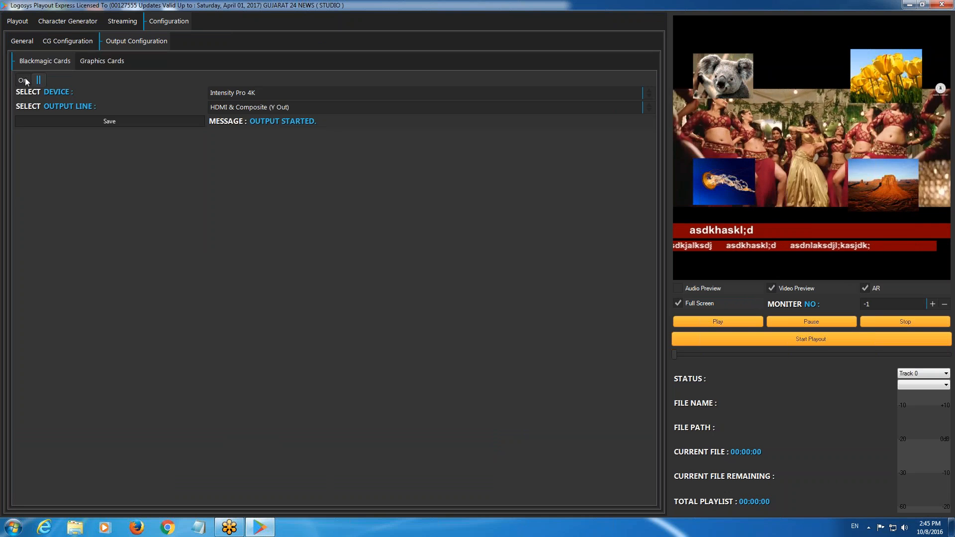
{"action": "left_click", "coordinate": [94, 21]}
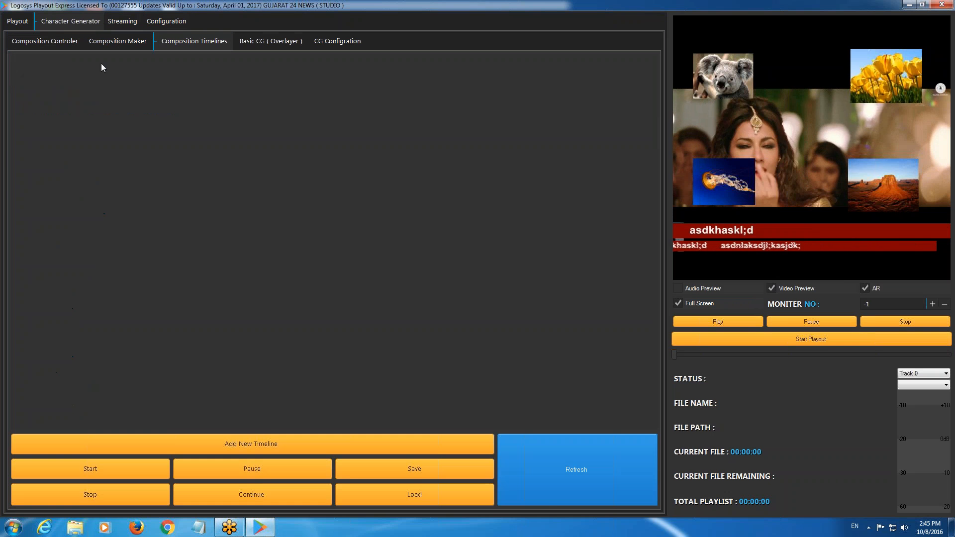
{"action": "left_click", "coordinate": [117, 41]}
{"action": "left_click", "coordinate": [225, 40]}
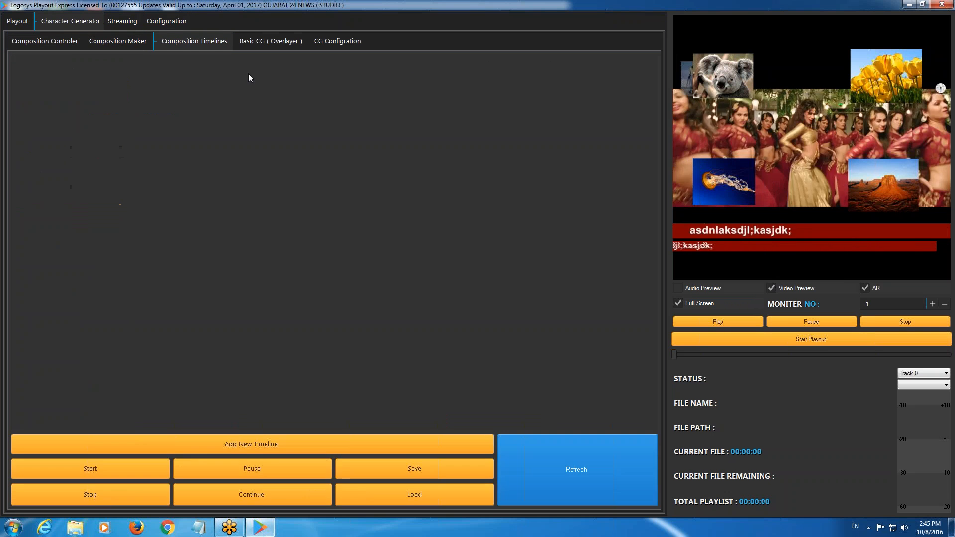
{"action": "left_click", "coordinate": [125, 44]}
- Switch off the design1 overlay in the composition controller and try the red, channellogo and design2 overlays
{"action": "left_click", "coordinate": [46, 42]}
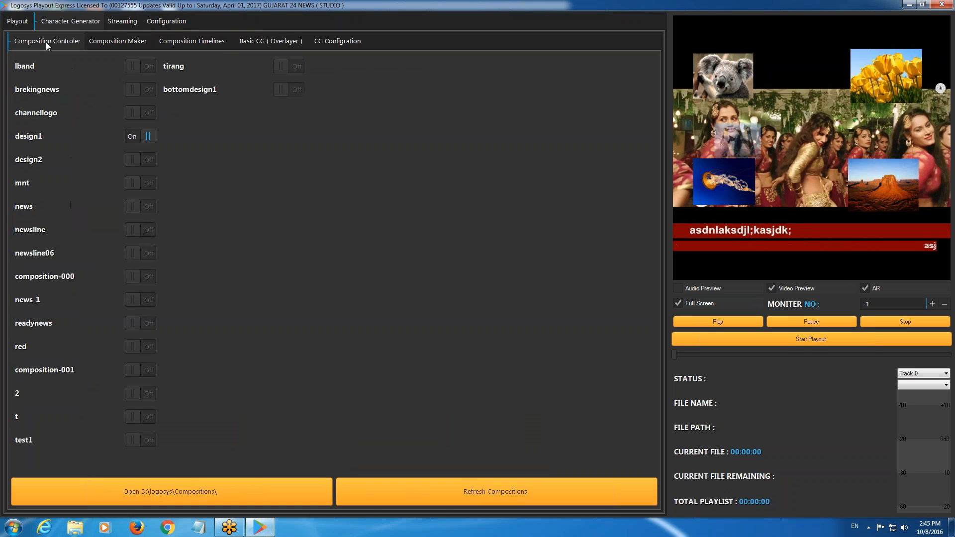
{"action": "left_click", "coordinate": [146, 137]}
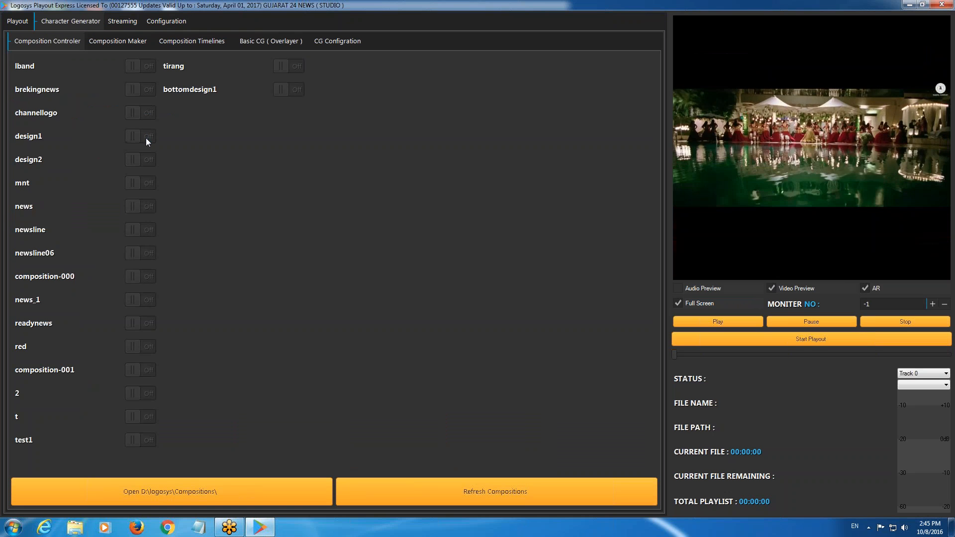
{"action": "left_click", "coordinate": [147, 140]}
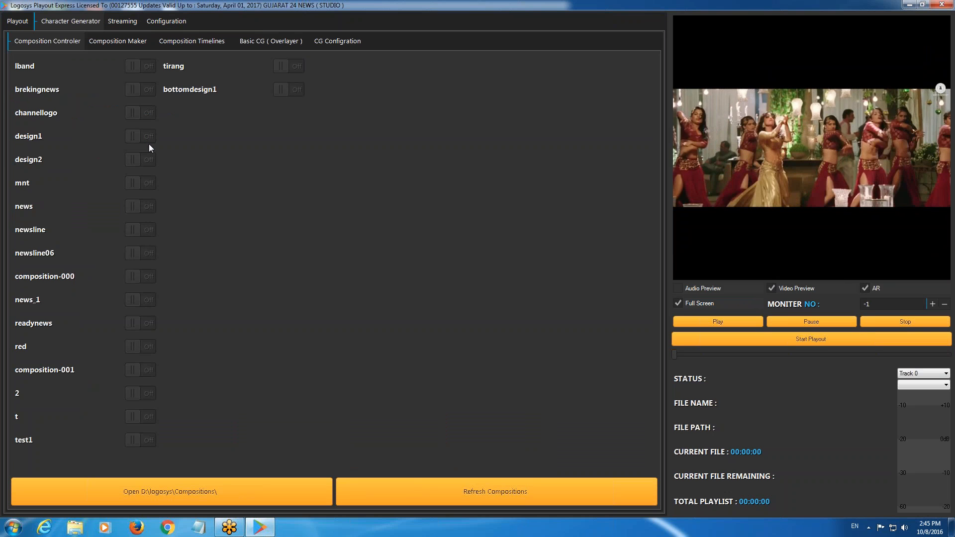
{"action": "left_click", "coordinate": [144, 347]}
{"action": "left_click", "coordinate": [144, 346]}
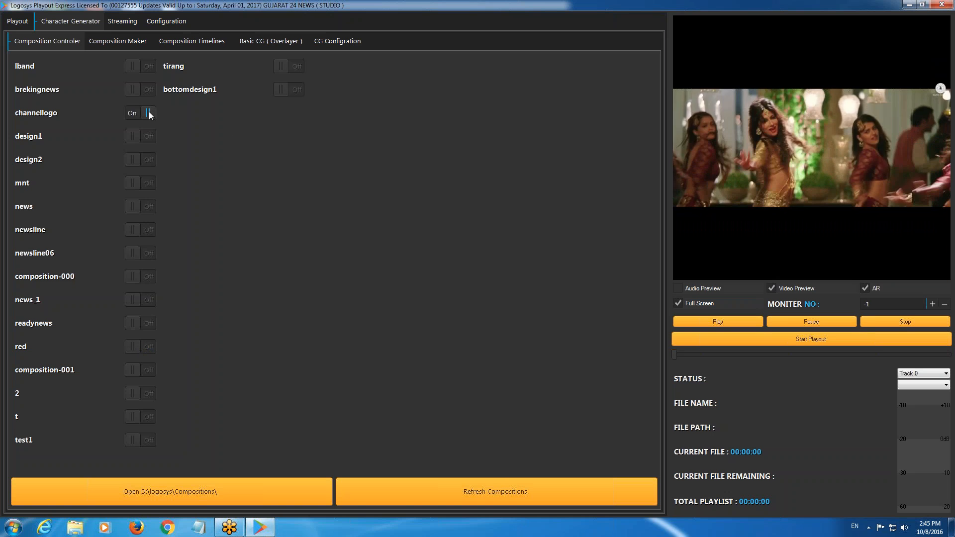
{"action": "left_click", "coordinate": [149, 142]}
{"action": "left_click", "coordinate": [151, 164]}
- Show the design2 overlay on the output and refresh the composition maker to list its items
{"action": "left_click", "coordinate": [118, 42]}
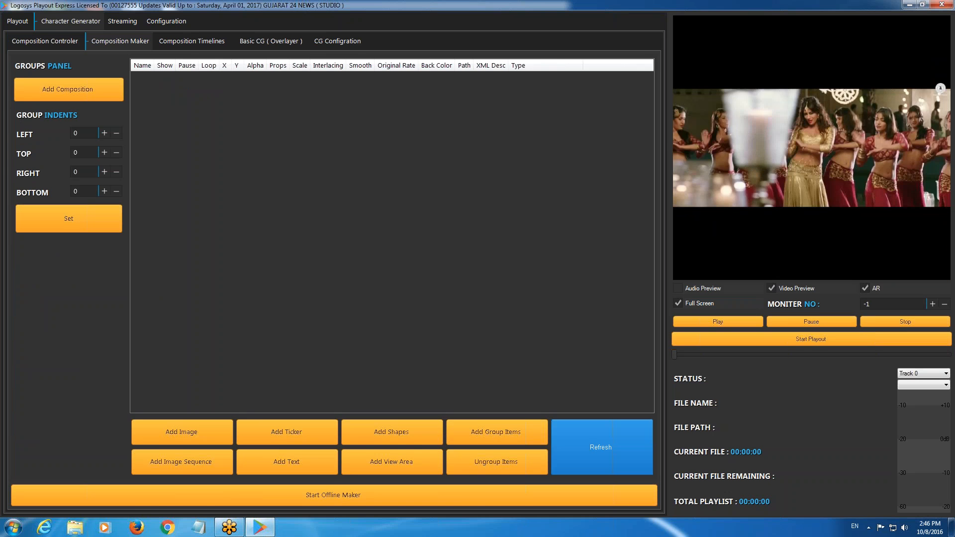
{"action": "left_click", "coordinate": [75, 45]}
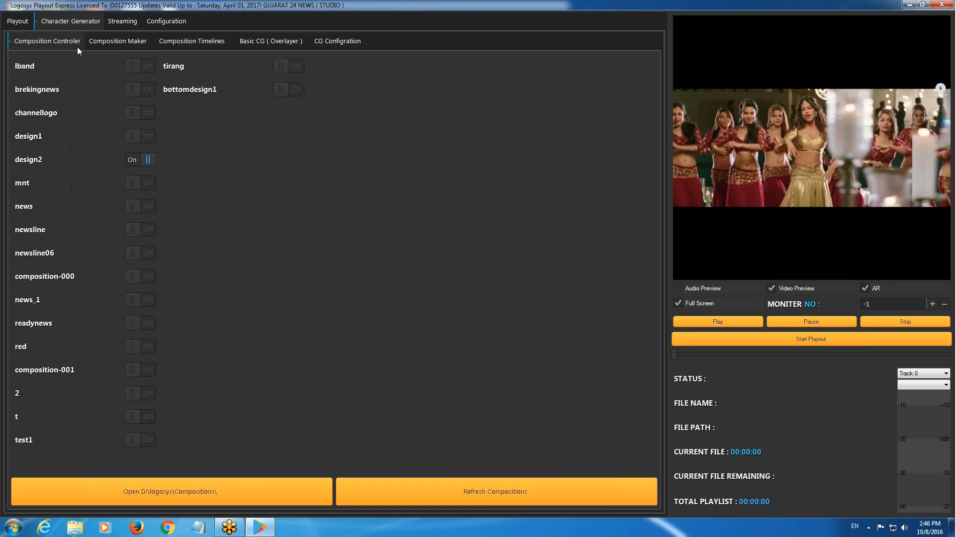
{"action": "left_click", "coordinate": [141, 157]}
{"action": "left_click", "coordinate": [129, 41]}
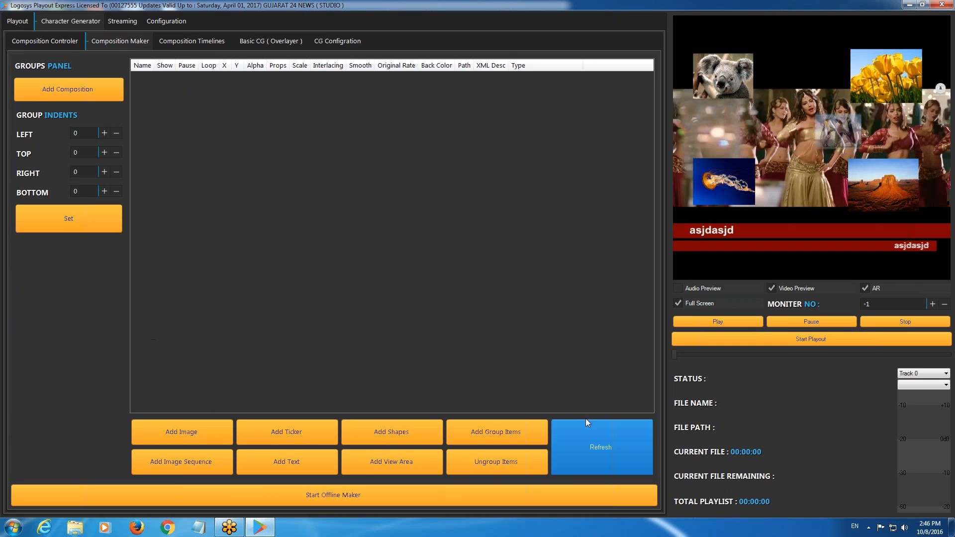
{"action": "left_click", "coordinate": [570, 429]}
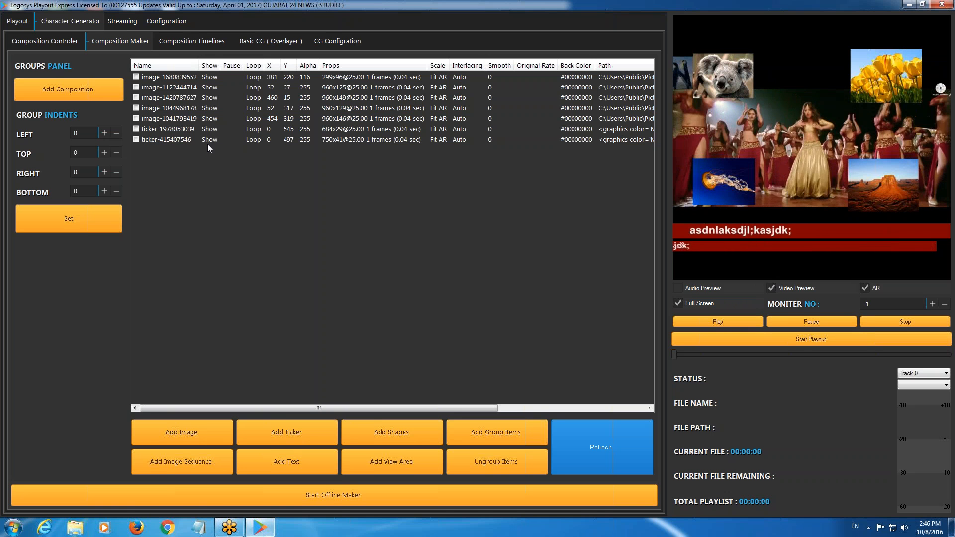
- Switch the design2 overlay off in the composition controller and toggle bottomdesign1 on and off to preview it
{"action": "left_click", "coordinate": [64, 44]}
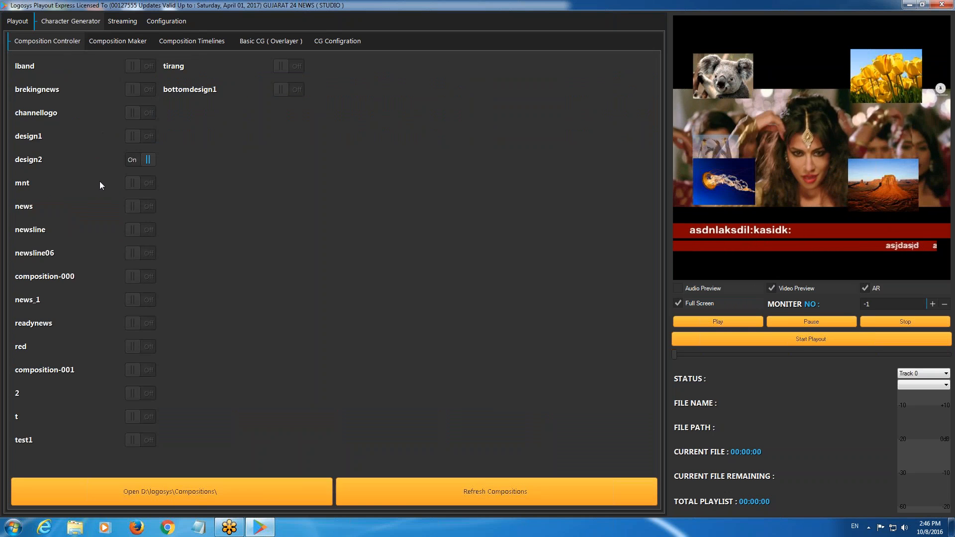
{"action": "left_click", "coordinate": [118, 41]}
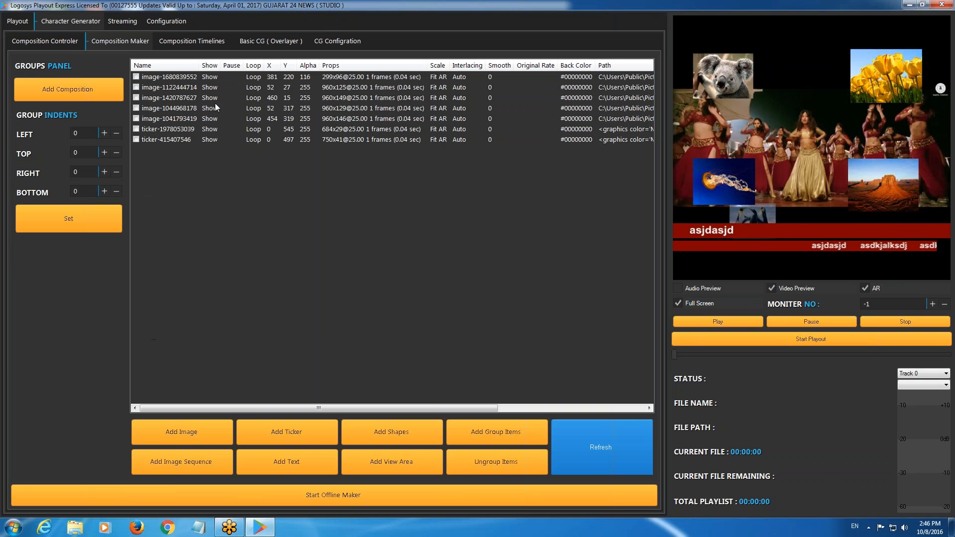
{"action": "left_click", "coordinate": [45, 41]}
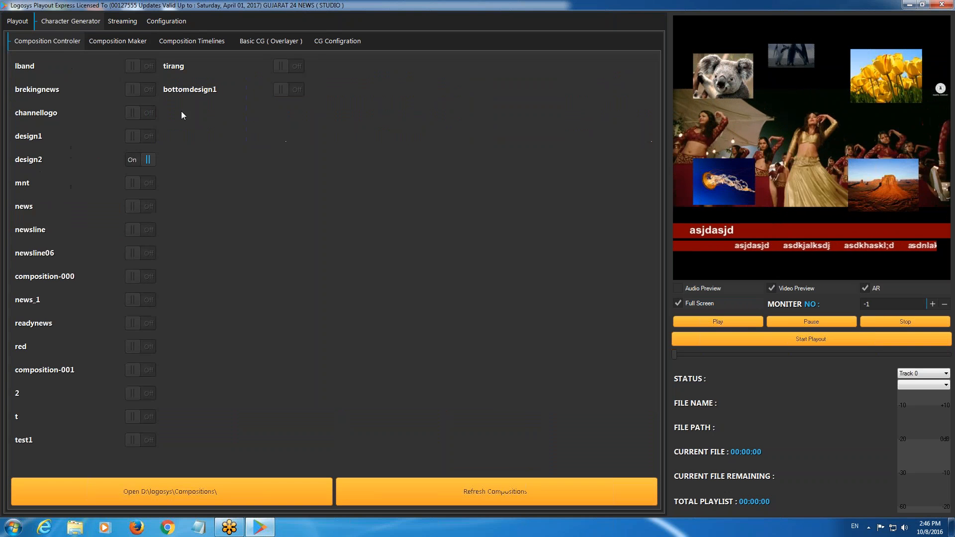
{"action": "left_click", "coordinate": [133, 160]}
{"action": "left_click", "coordinate": [291, 90]}
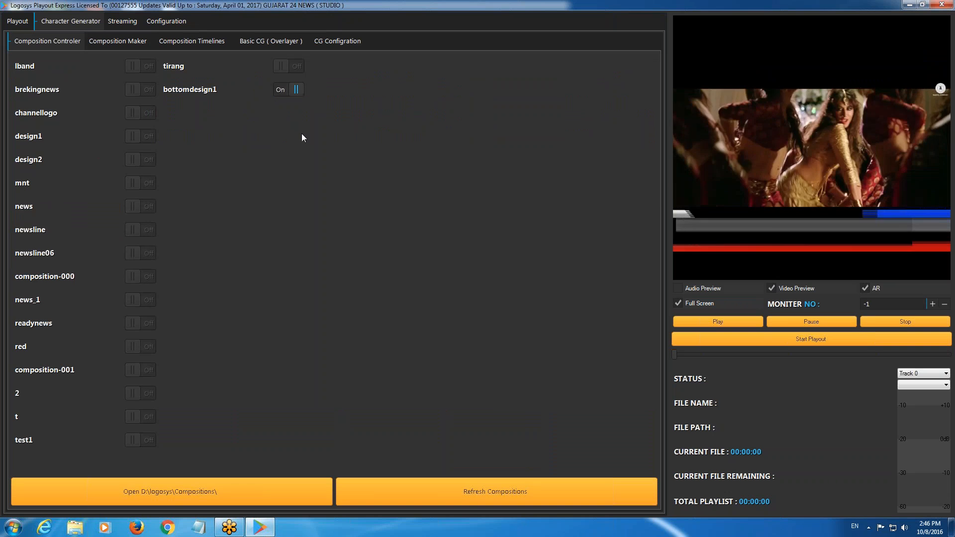
{"action": "left_click", "coordinate": [284, 92]}
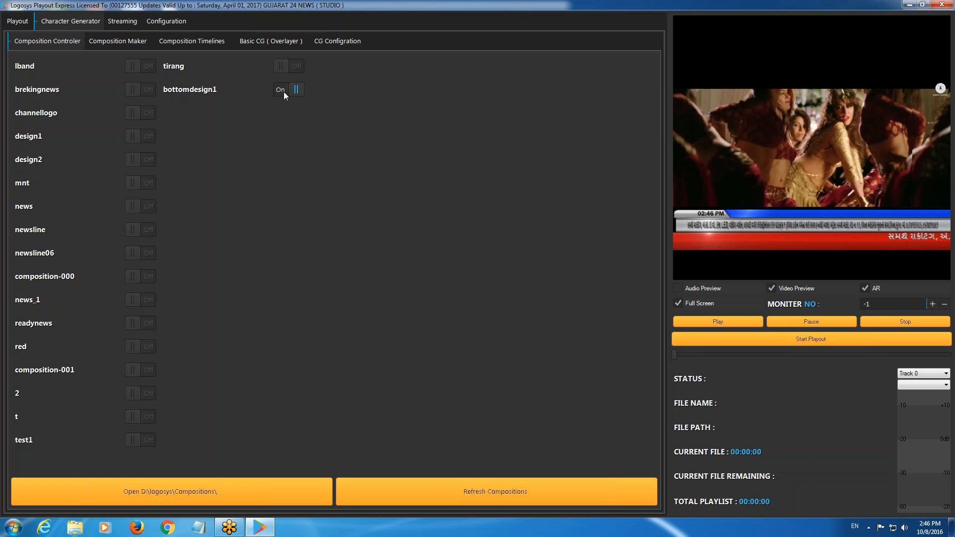
- Show the news_1 overlay on the output and refresh the composition maker to examine the items it contains
{"action": "left_click", "coordinate": [143, 305]}
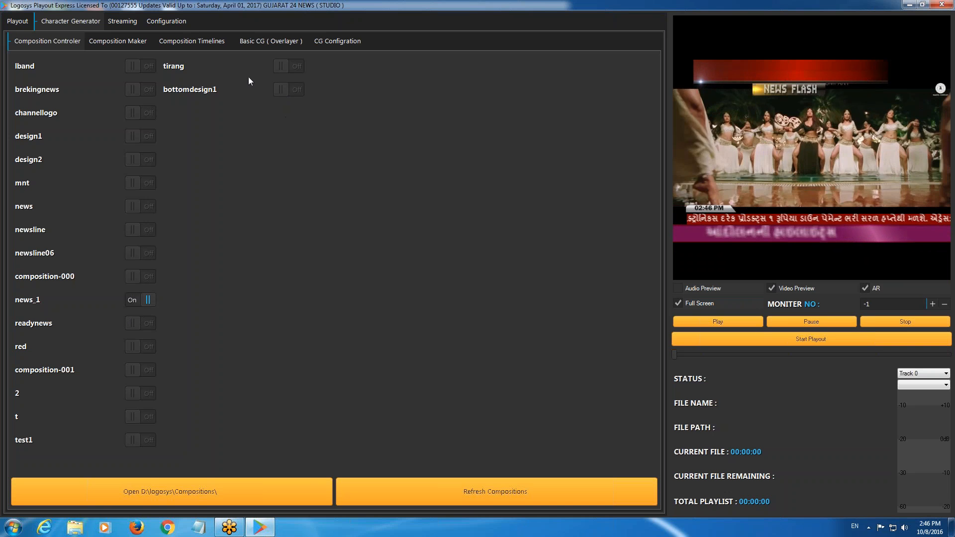
{"action": "left_click", "coordinate": [134, 48]}
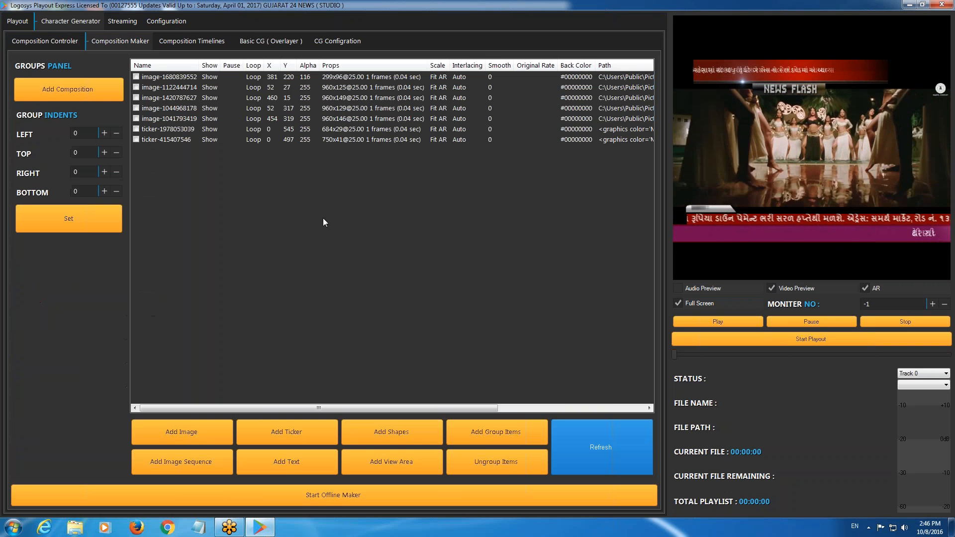
{"action": "left_click", "coordinate": [624, 443]}
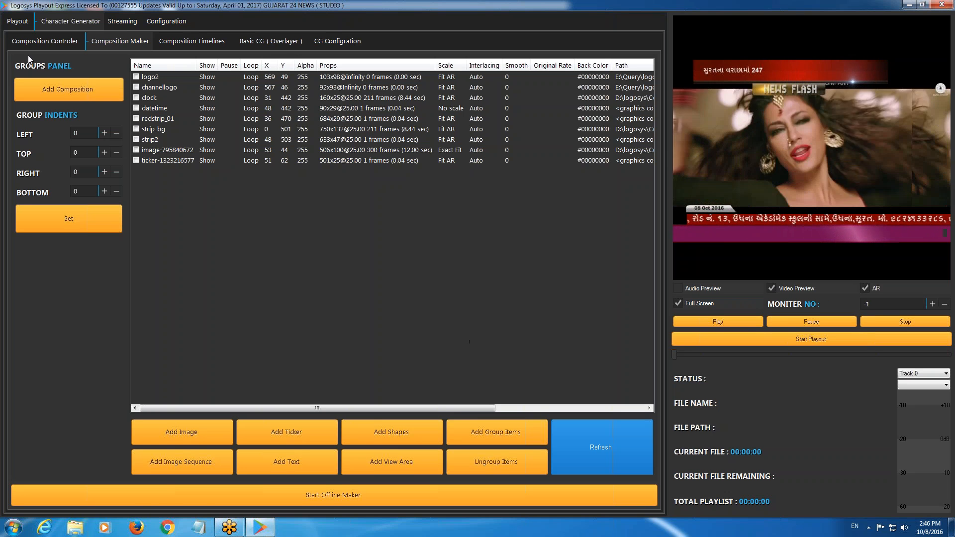
{"action": "left_click", "coordinate": [45, 41]}
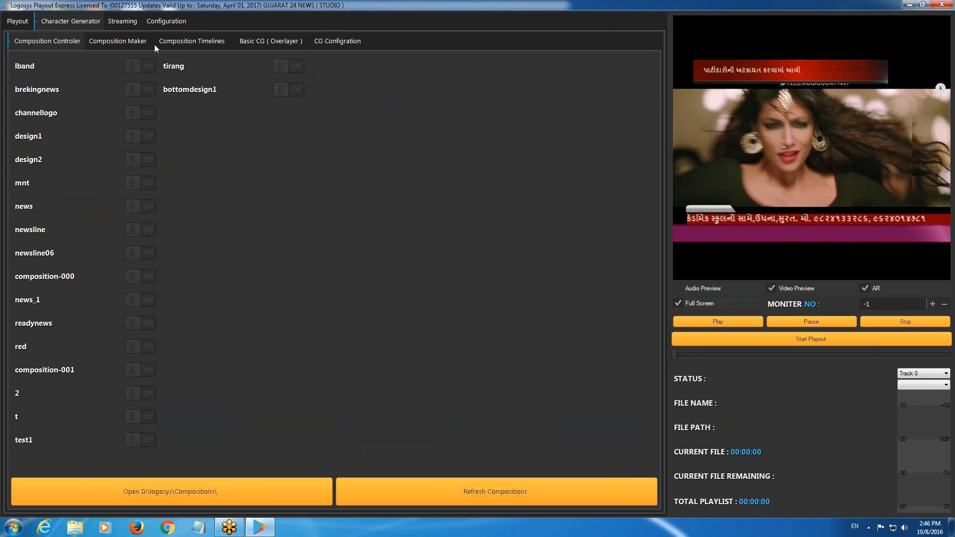
{"action": "left_click", "coordinate": [149, 42]}
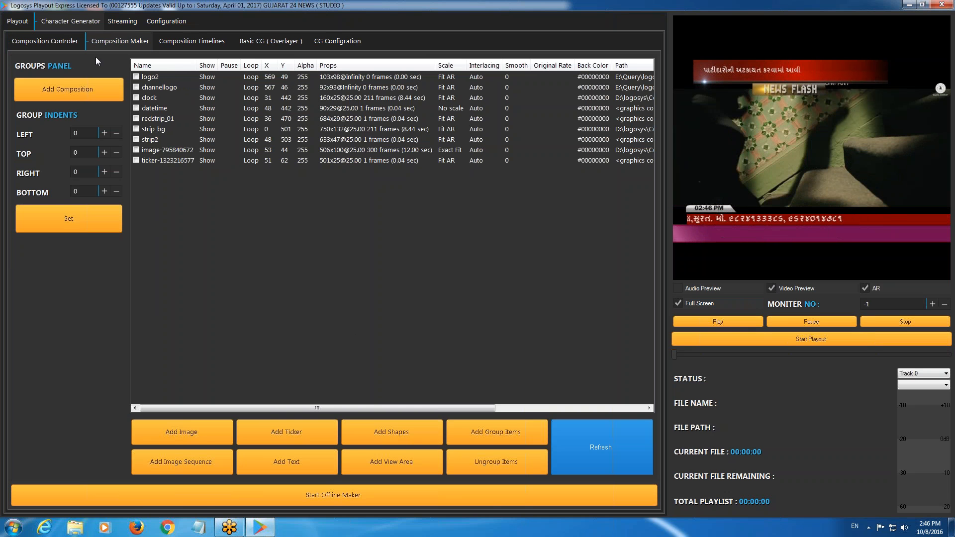
{"action": "left_click", "coordinate": [70, 46]}
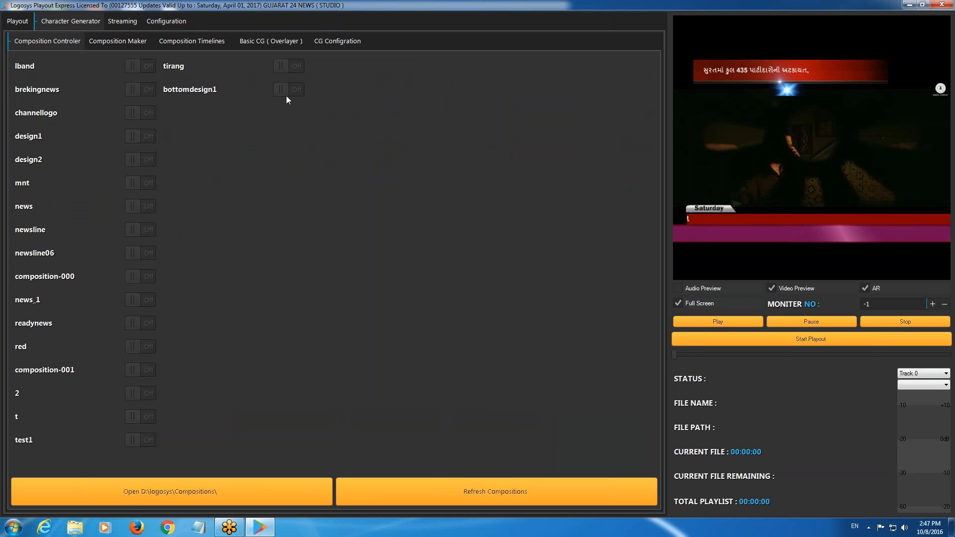
- Take the news_1 overlay off the output and toggle the bottomdesign1 and design2 compositions on and off
{"action": "left_click", "coordinate": [145, 279]}
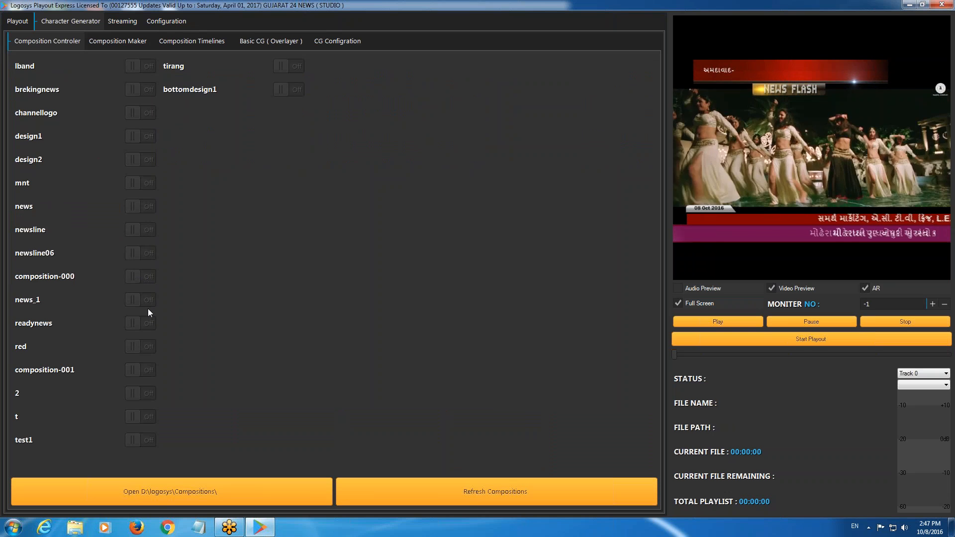
{"action": "left_click", "coordinate": [147, 301]}
{"action": "left_click", "coordinate": [300, 94]}
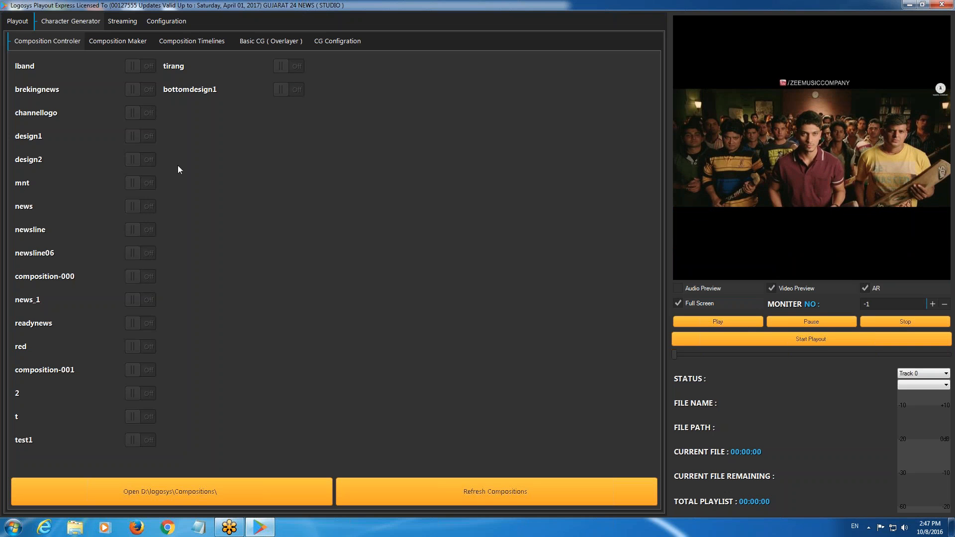
{"action": "left_click", "coordinate": [147, 158]}
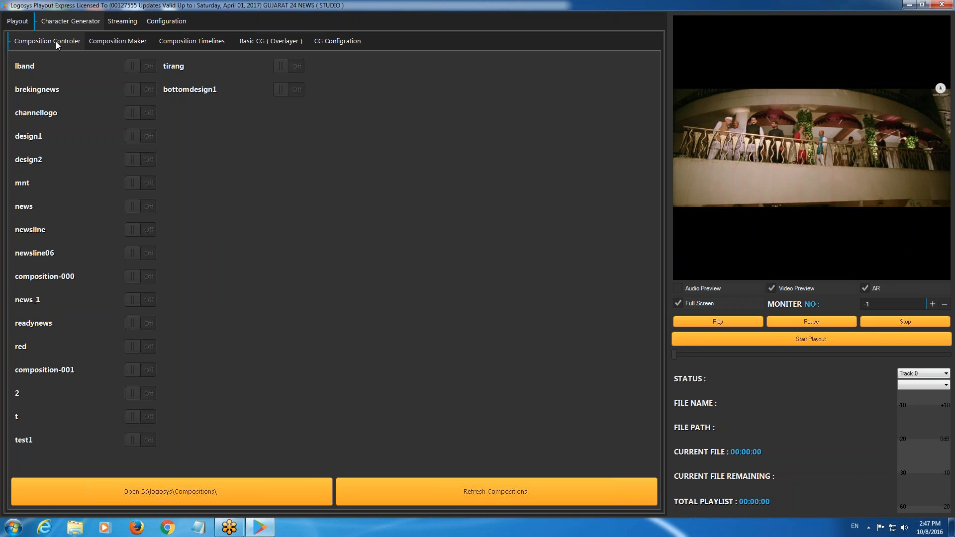
- Refresh the item list of the composition maker with all overlays switched off
{"action": "left_click", "coordinate": [123, 44]}
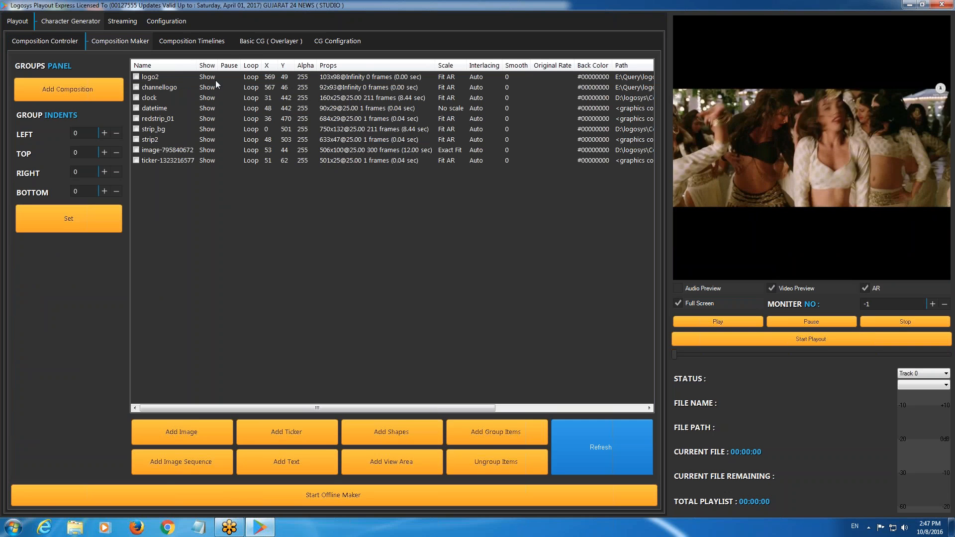
{"action": "left_click", "coordinate": [225, 44]}
{"action": "left_click", "coordinate": [118, 42]}
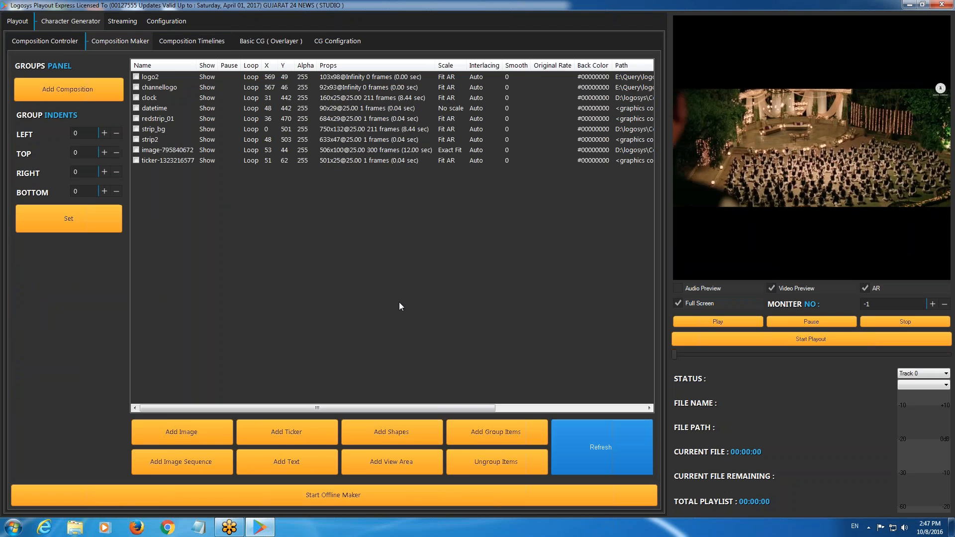
{"action": "left_click", "coordinate": [602, 447]}
- Add a new composition timeline named list1
{"action": "left_click", "coordinate": [202, 45]}
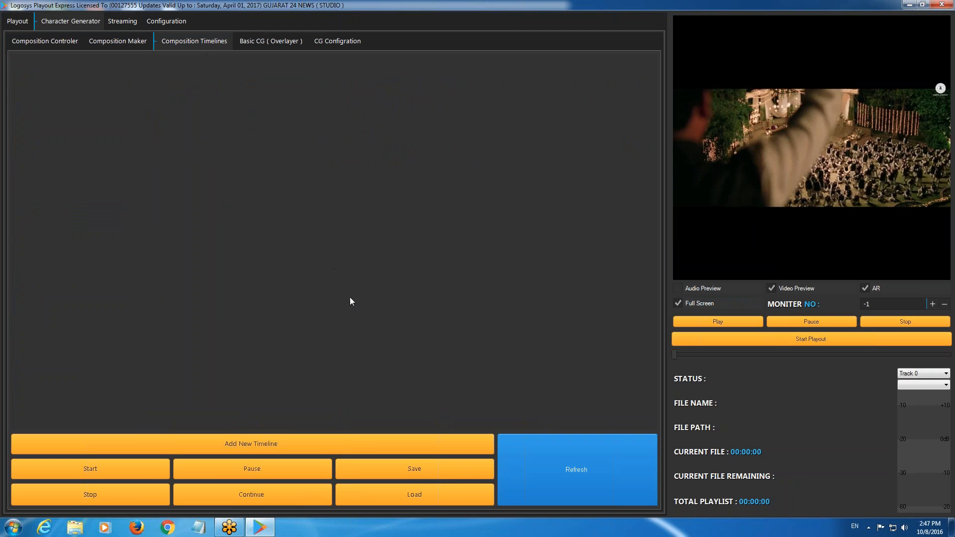
{"action": "left_click", "coordinate": [293, 440]}
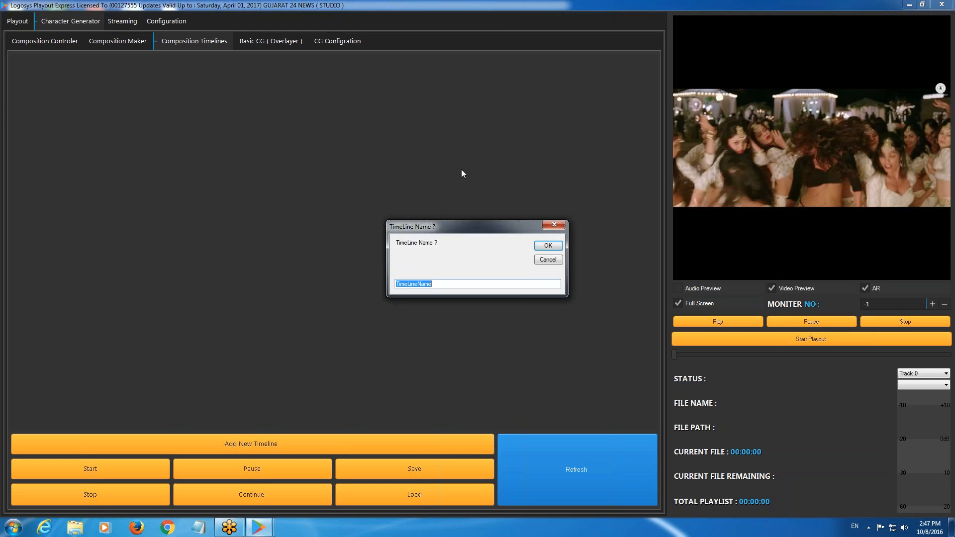
{"action": "key", "text": "BackSpace"}
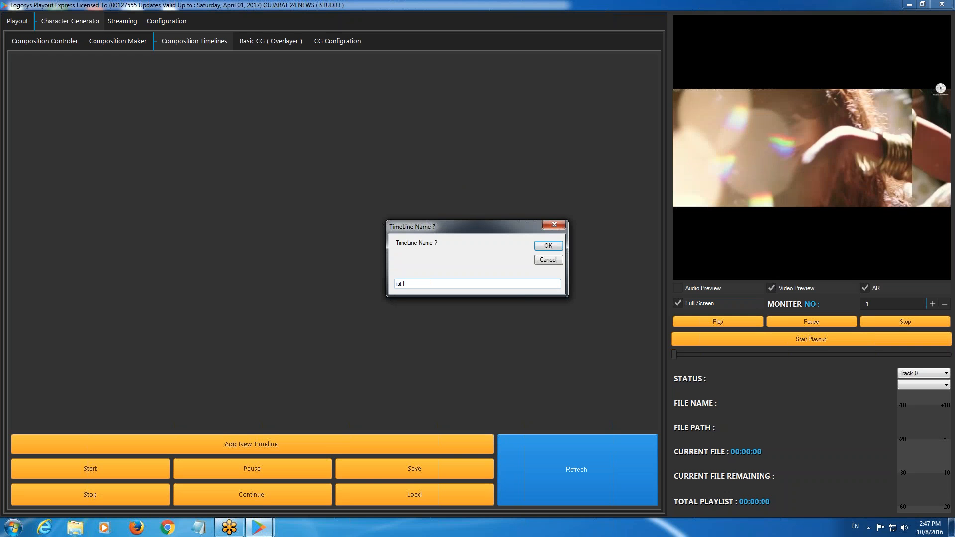
{"action": "key", "text": "Return"}
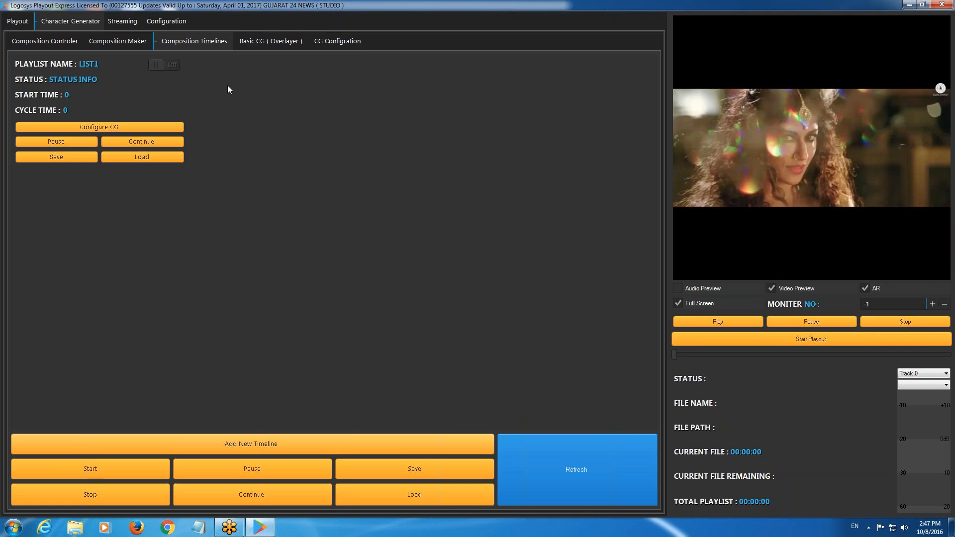
- Configure list1's CG schedule with bottomdesign1 at time 0 and show time 5, and design2 at time 6 and show time 3
{"action": "left_click", "coordinate": [123, 126]}
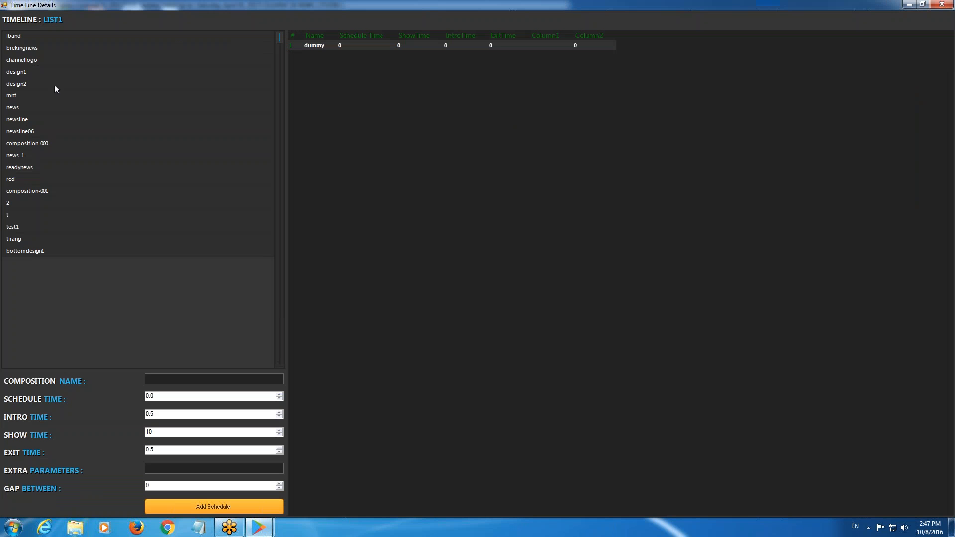
{"action": "left_click", "coordinate": [45, 118]}
{"action": "left_click_drag", "start_coordinate": [155, 432], "coordinate": [139, 433]}
{"action": "left_click", "coordinate": [204, 506]}
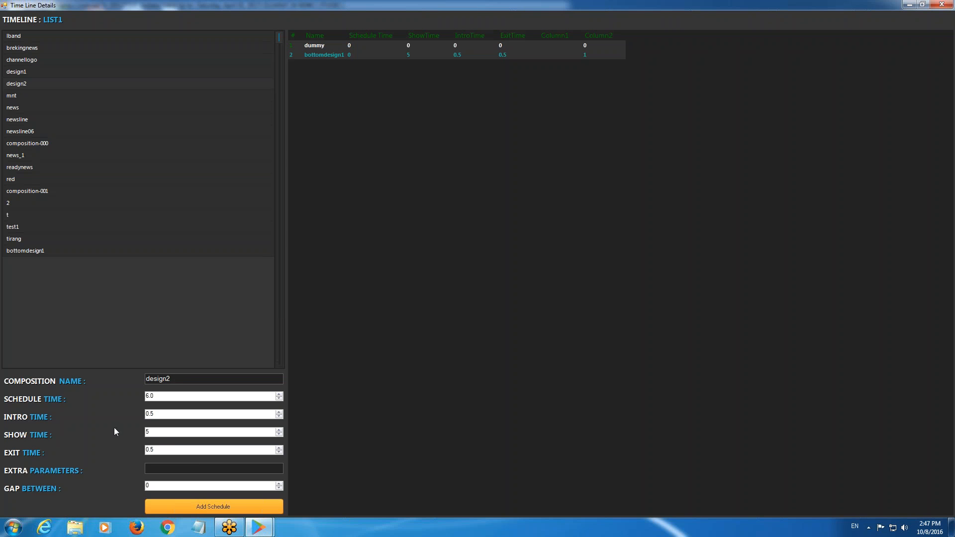
{"action": "left_click", "coordinate": [232, 506]}
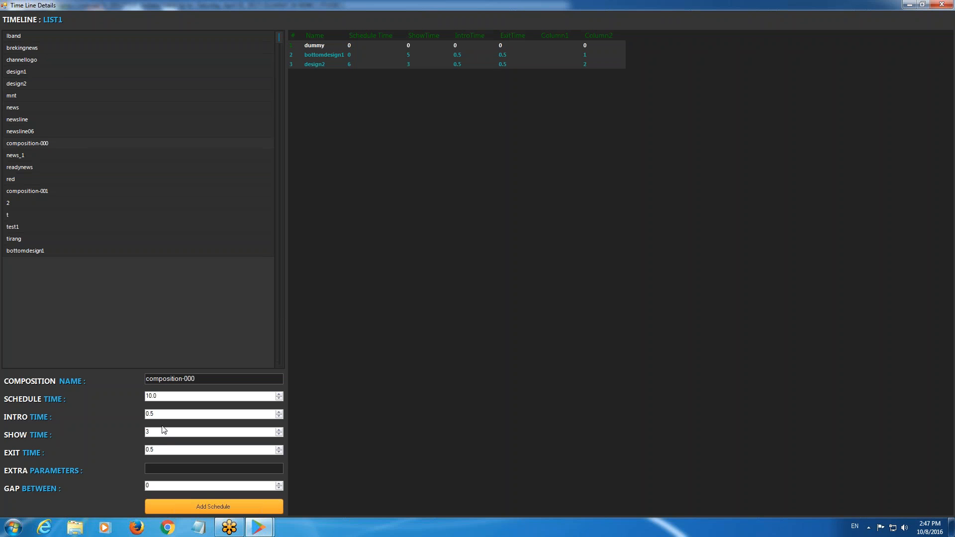
- Schedule composition-000 in list1 at time 10 with show time 10, close the timeline details and switch list1 on
{"action": "left_click", "coordinate": [228, 506]}
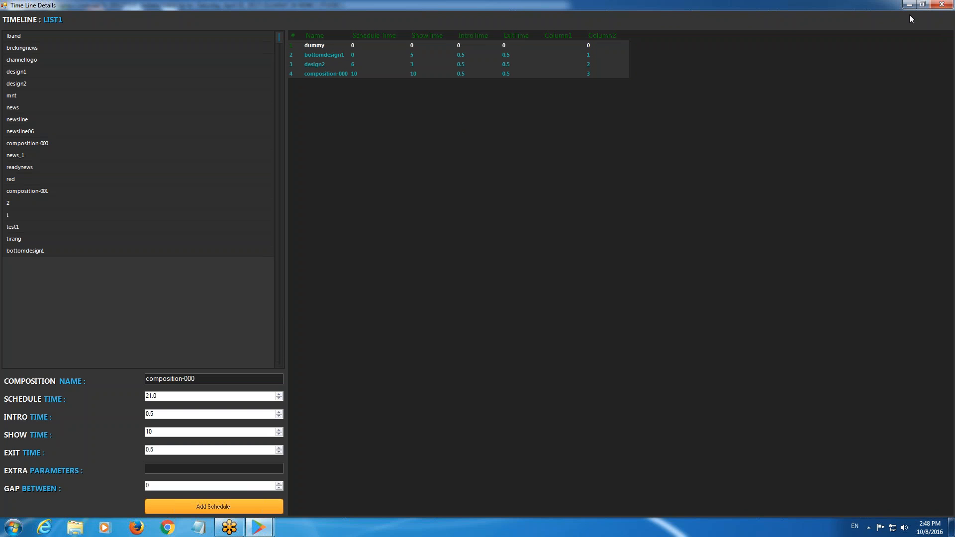
{"action": "left_click", "coordinate": [947, 7]}
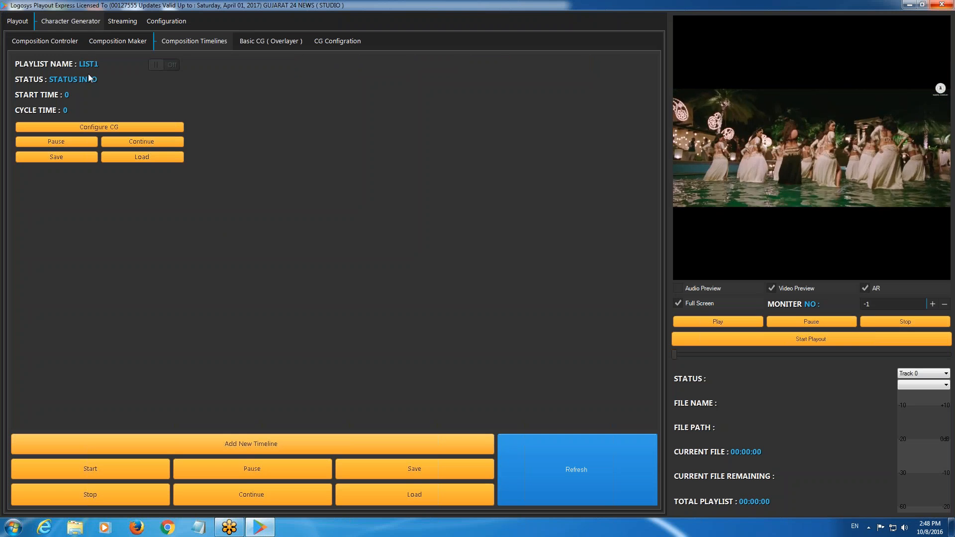
{"action": "left_click", "coordinate": [161, 65]}
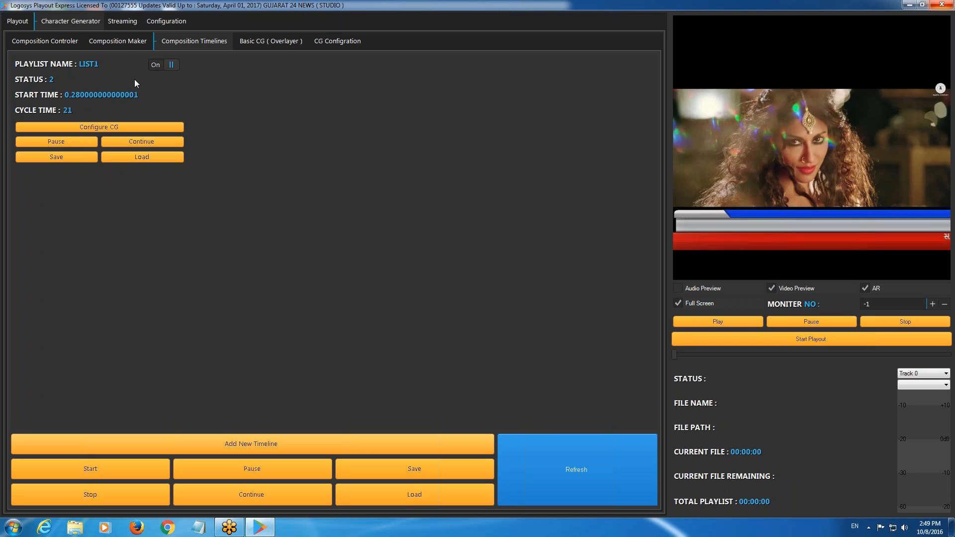
- Switch on the design1 composition in the composition controller
{"action": "left_click", "coordinate": [122, 47]}
{"action": "left_click", "coordinate": [70, 40]}
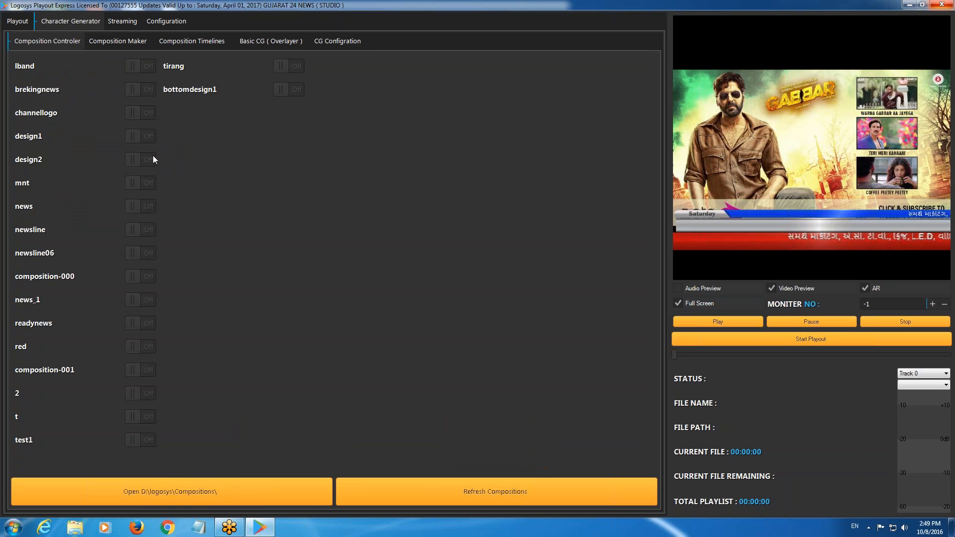
{"action": "left_click", "coordinate": [135, 136]}
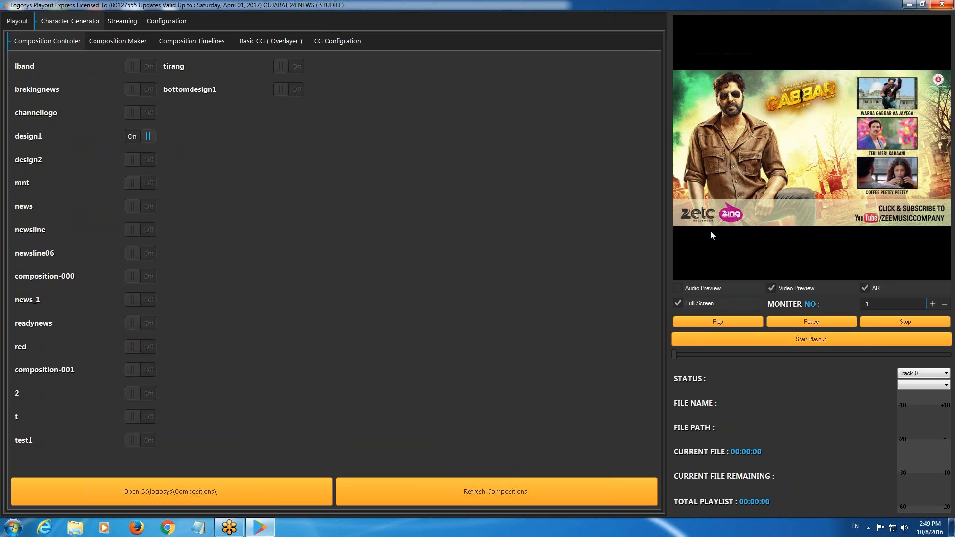
- In the desktop's news text file, replace the lines below Logosys with a person's name, hyderabad and a phone number, and close the file
{"action": "left_click", "coordinate": [910, 5]}
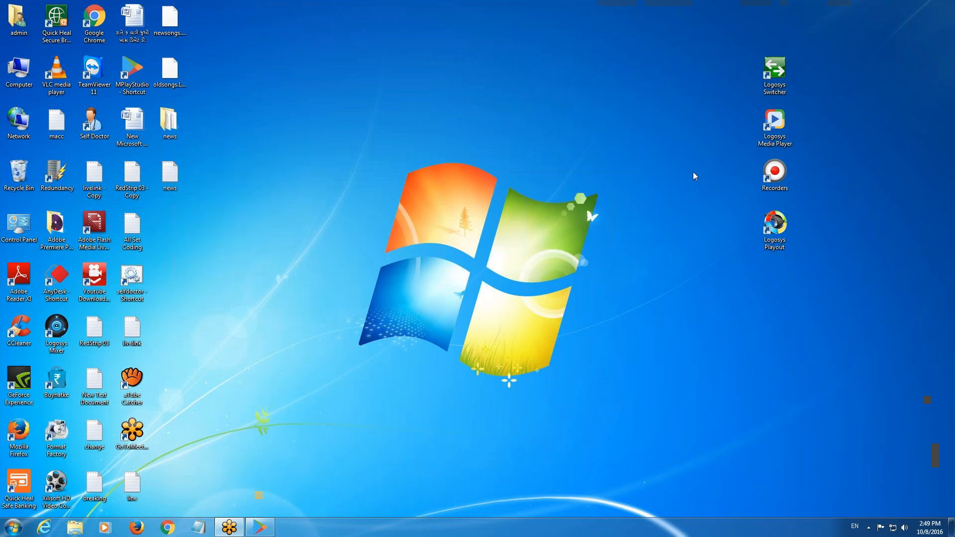
{"action": "double_click", "coordinate": [170, 174]}
{"action": "left_click_drag", "start_coordinate": [200, 207], "coordinate": [22, 169]}
{"action": "type", "text": "ashg"}
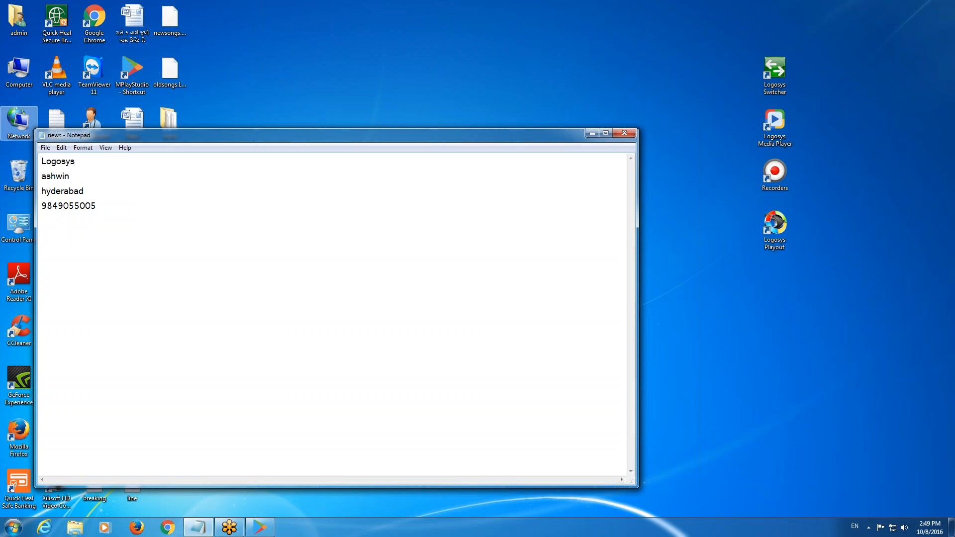
{"action": "left_click", "coordinate": [623, 134]}
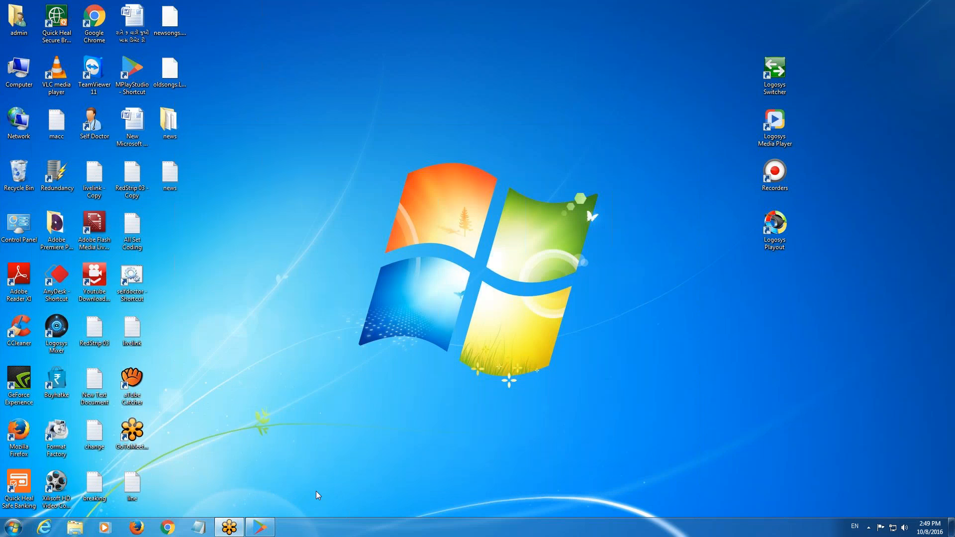
- Return to Logosys Playout Express, reload the design1 composition on the output and switch it off
{"action": "left_click", "coordinate": [272, 524]}
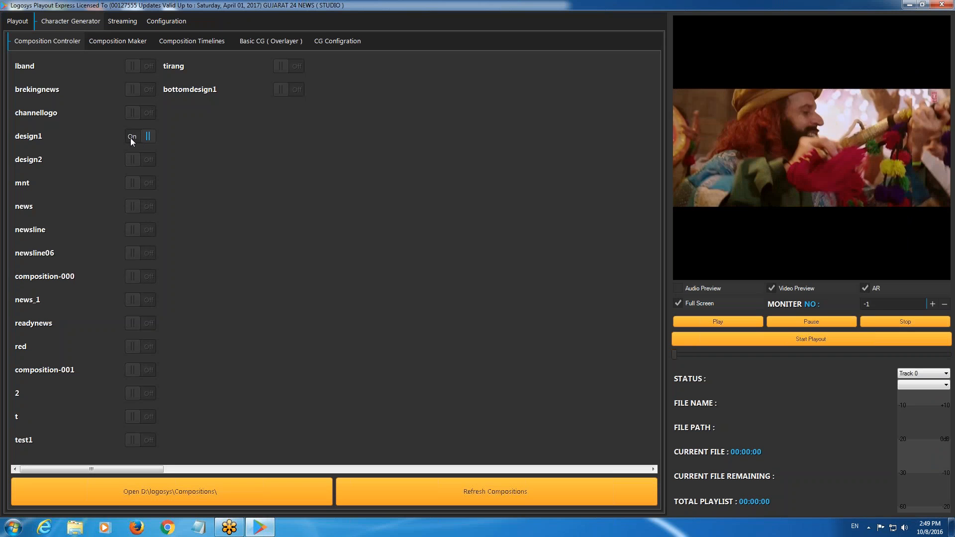
{"action": "left_click", "coordinate": [137, 139]}
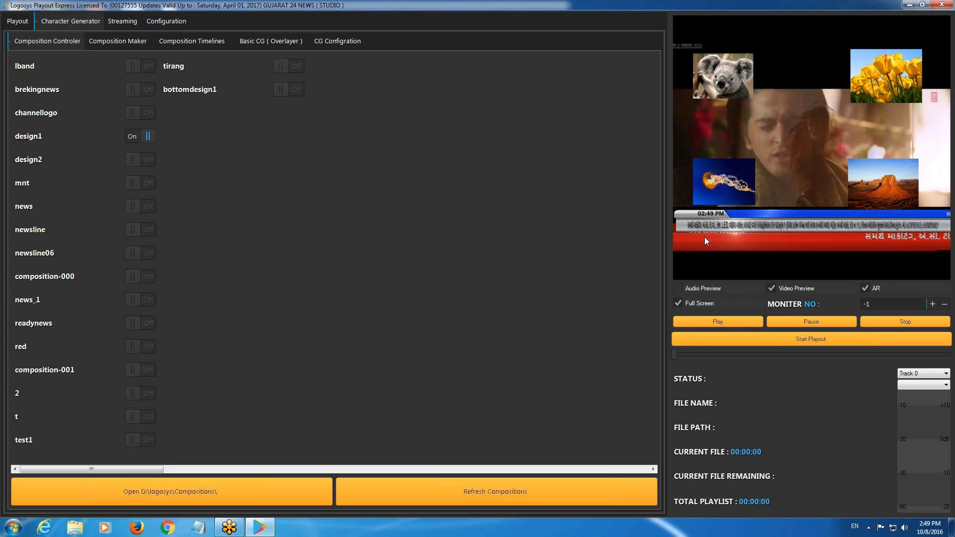
{"action": "left_click", "coordinate": [148, 137]}
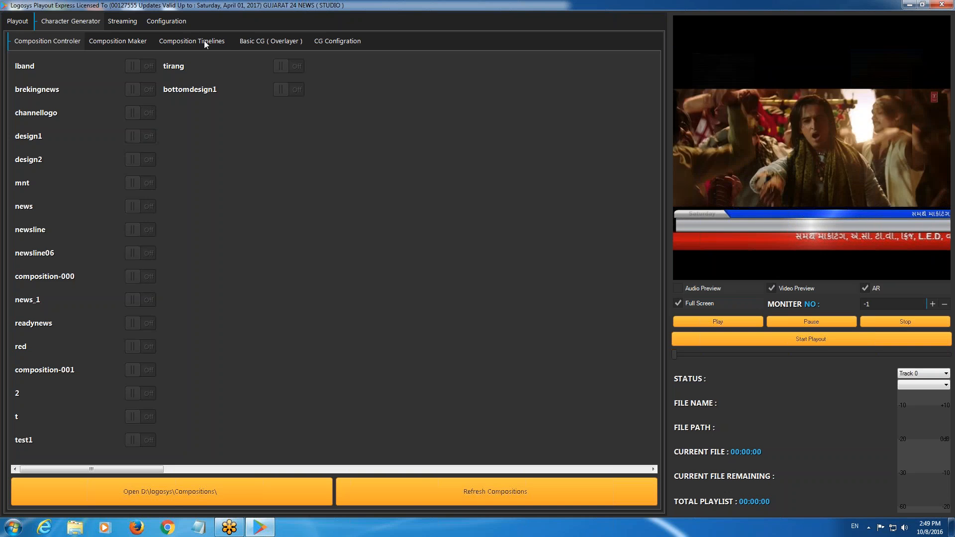
- Check the running list1 timeline on the output and compare it with the composition maker and controller
{"action": "left_click", "coordinate": [204, 40]}
{"action": "left_click", "coordinate": [162, 67]}
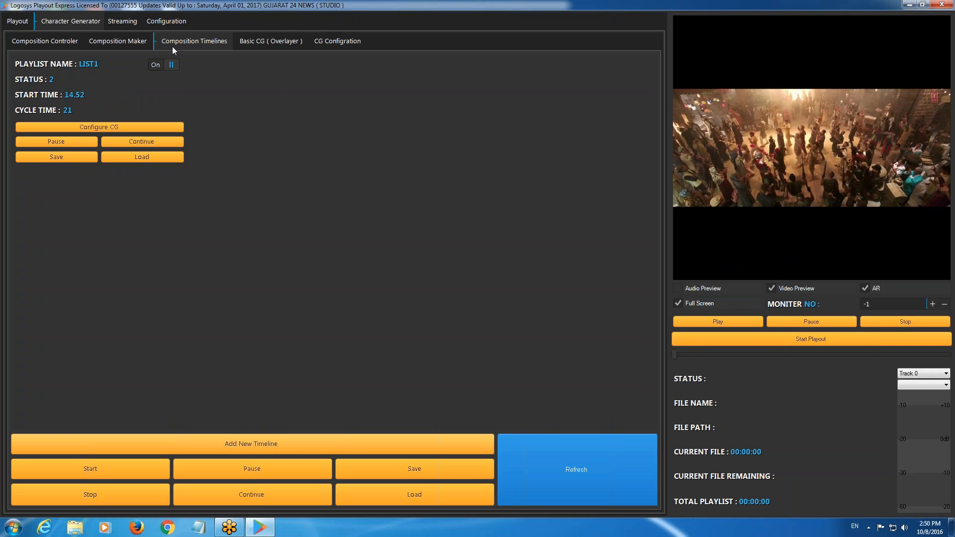
{"action": "left_click", "coordinate": [127, 40]}
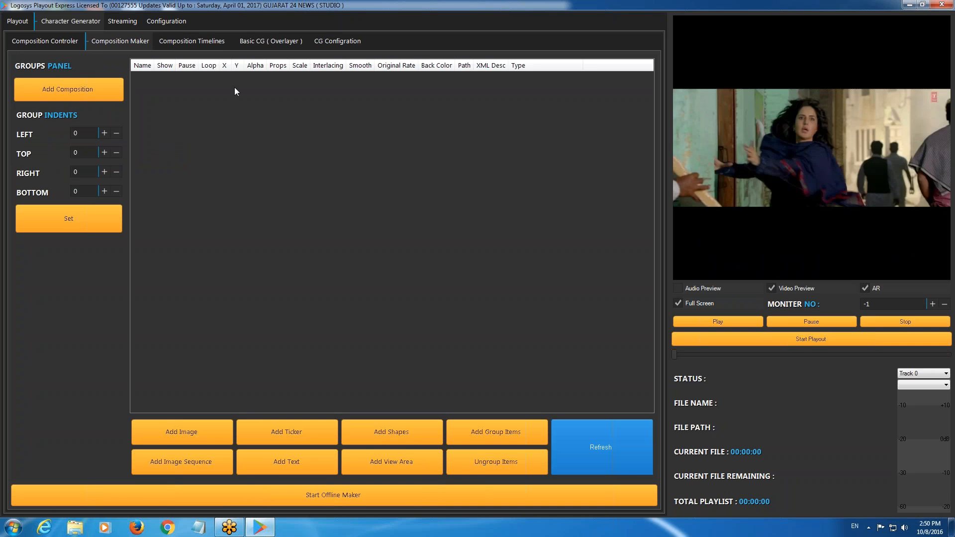
{"action": "left_click", "coordinate": [55, 47]}
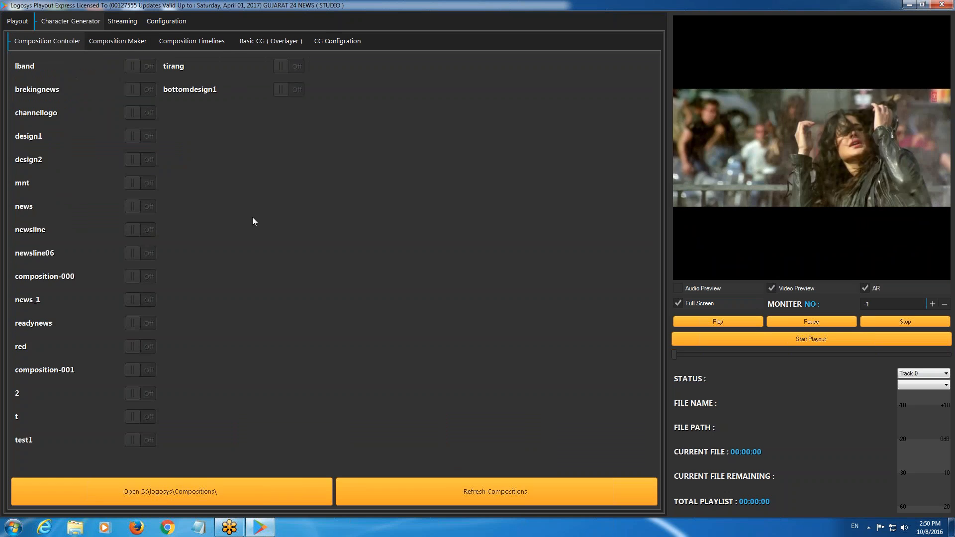
{"action": "left_click", "coordinate": [204, 42]}
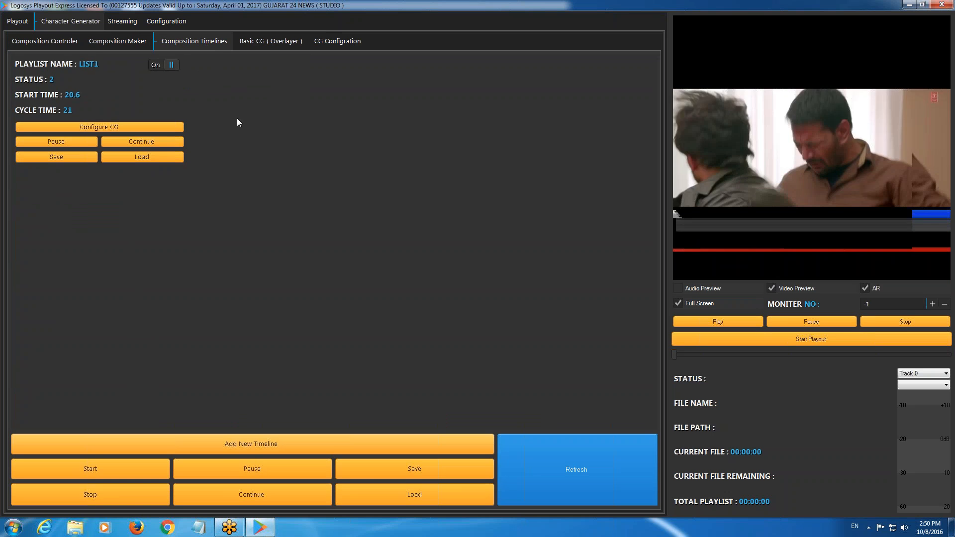
{"action": "left_click", "coordinate": [60, 41]}
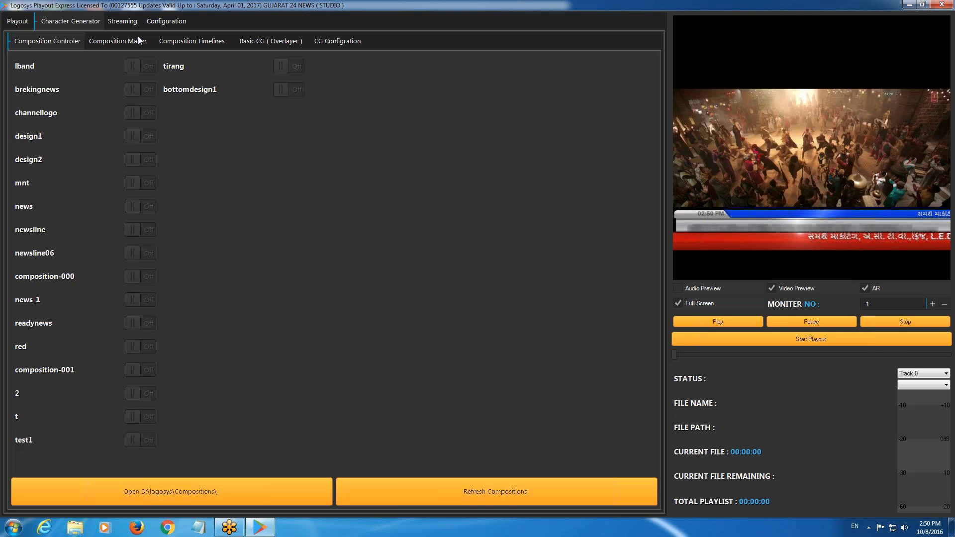
- Add the Kar Gayi Chull, Laga Laga Re, Malhari and Manma Emotion Jaage videos from F:\H.D SONG to the primary playlist
{"action": "left_click", "coordinate": [17, 21]}
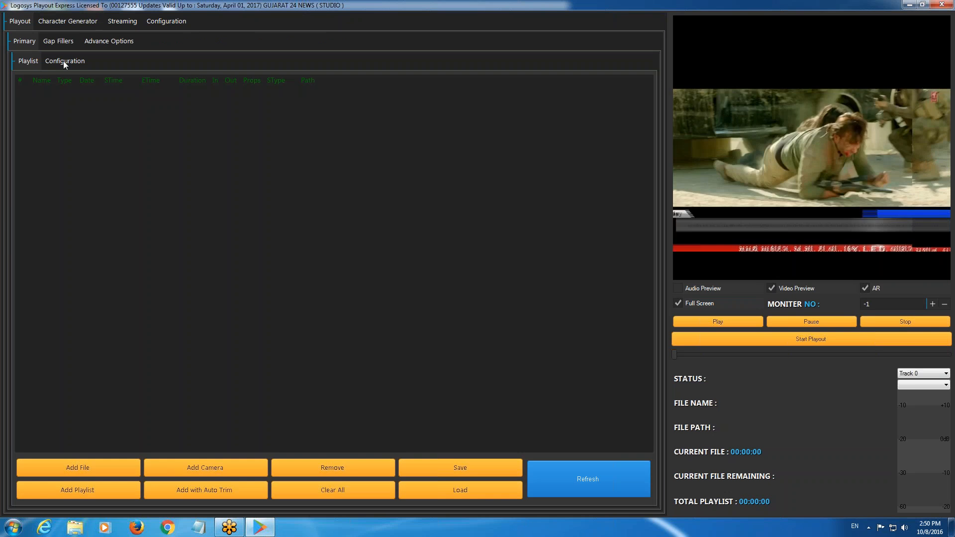
{"action": "left_click", "coordinate": [78, 468]}
{"action": "left_click", "coordinate": [51, 203]}
{"action": "left_click", "coordinate": [51, 214]}
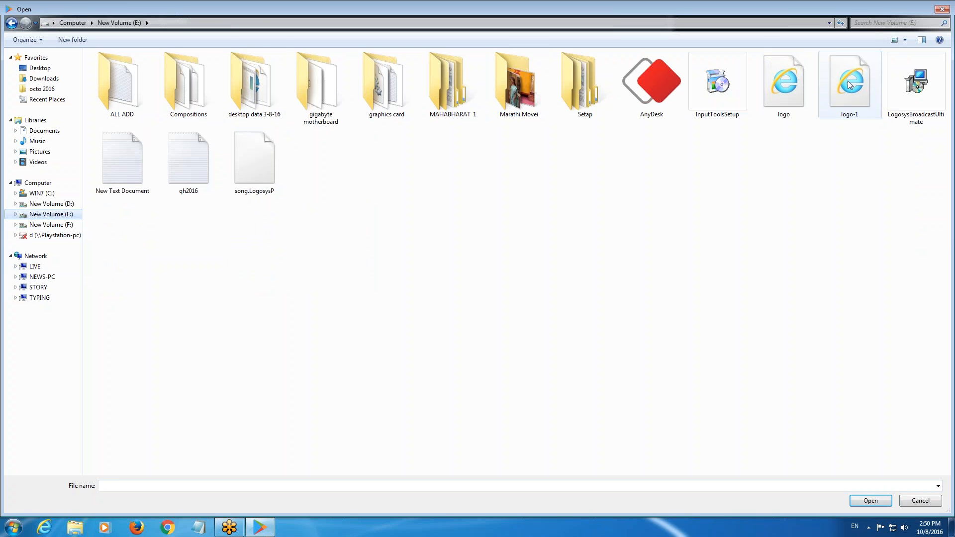
{"action": "left_click", "coordinate": [50, 225]}
{"action": "double_click", "coordinate": [282, 86]}
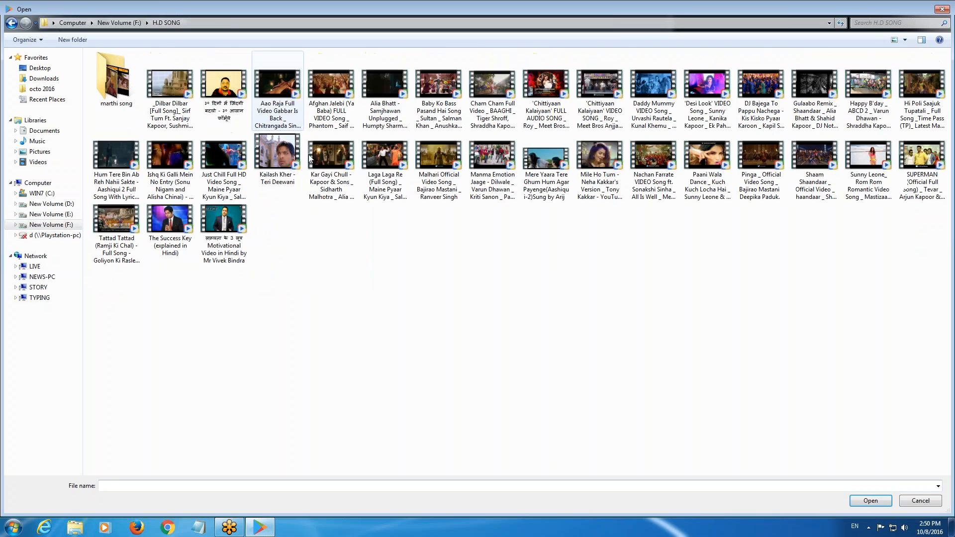
{"action": "left_click_drag", "start_coordinate": [513, 291], "coordinate": [353, 139]}
{"action": "key", "text": "Return"}
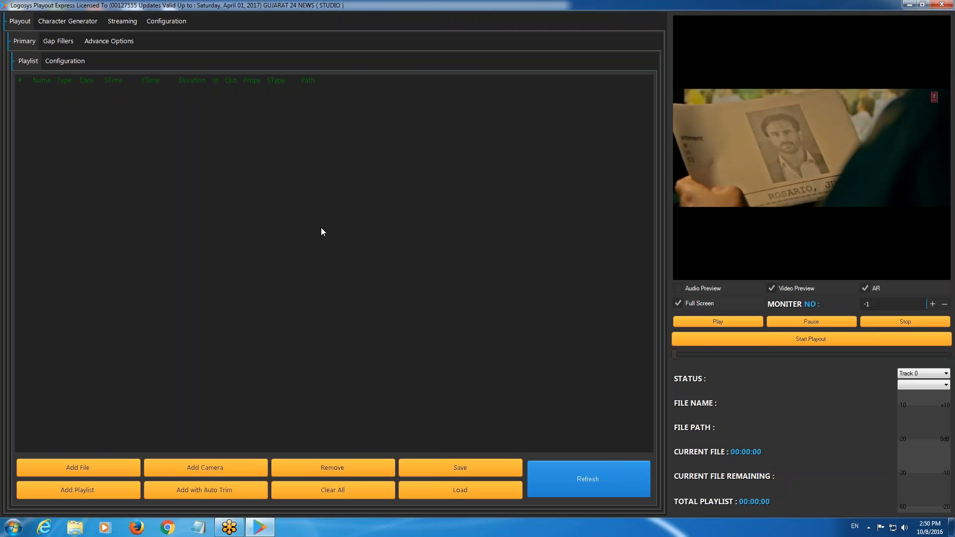
- Start the playout and mark the Laga Laga Re and Malhari playlist entries as Ads
{"action": "left_click", "coordinate": [768, 338]}
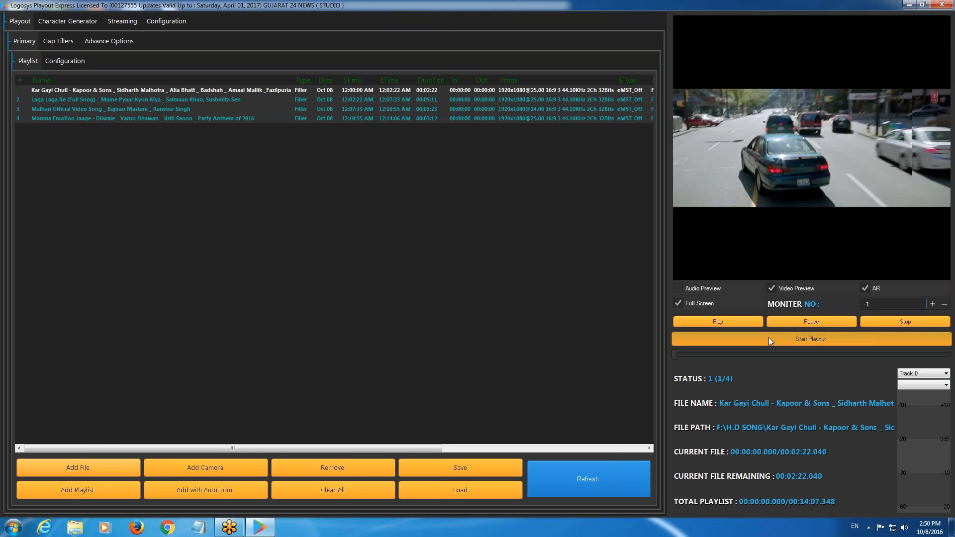
{"action": "left_click", "coordinate": [299, 99]}
{"action": "left_click", "coordinate": [299, 109]}
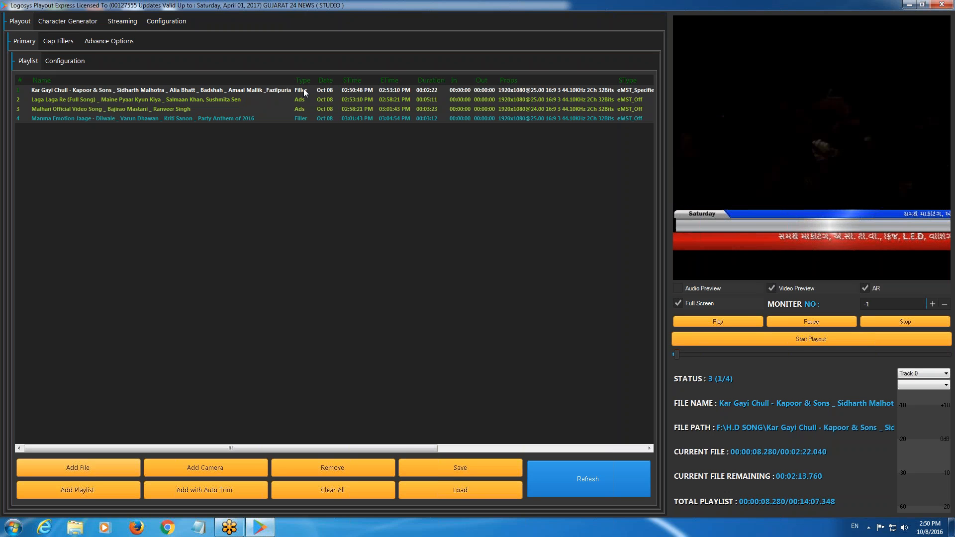
- Examine the CG configuration for compositions to show and hide on movies and fillers
{"action": "left_click", "coordinate": [90, 22]}
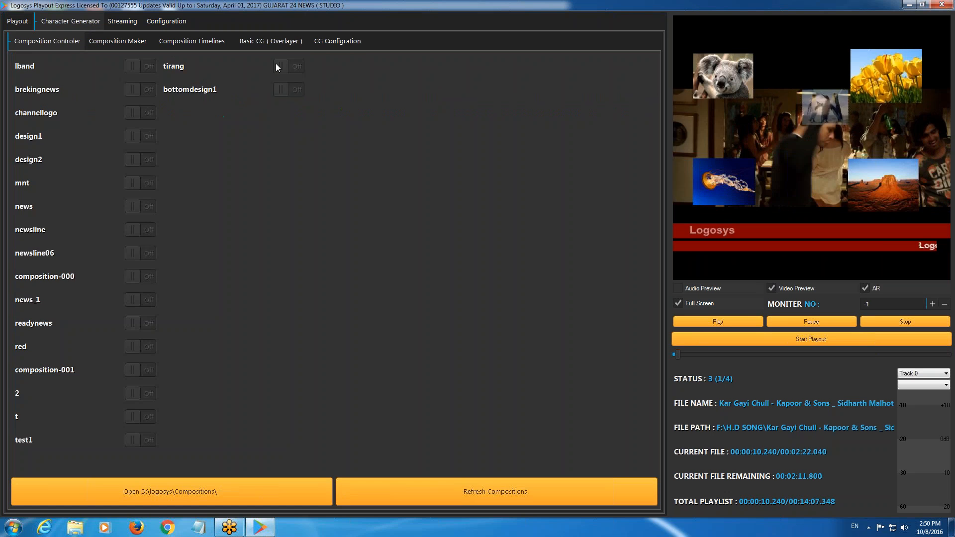
{"action": "left_click", "coordinate": [361, 42]}
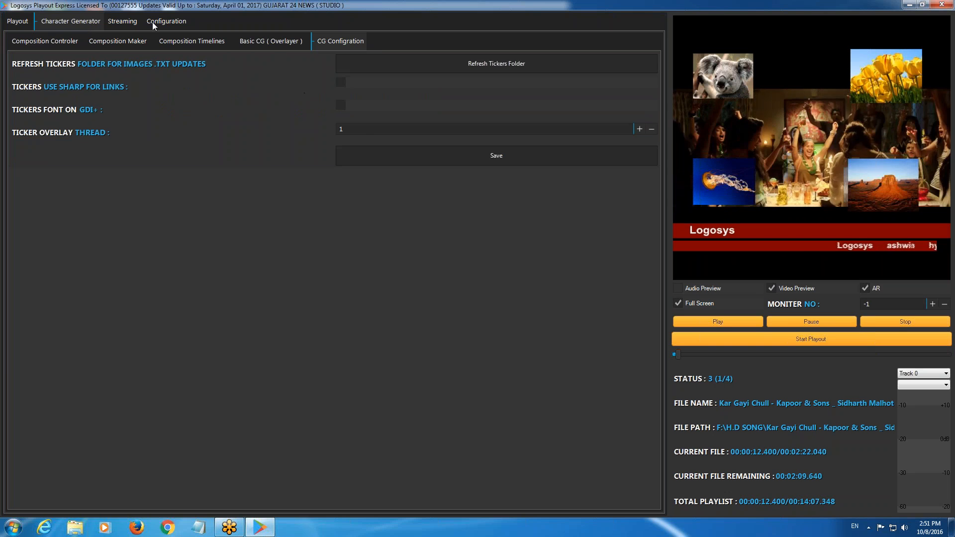
{"action": "left_click", "coordinate": [166, 21]}
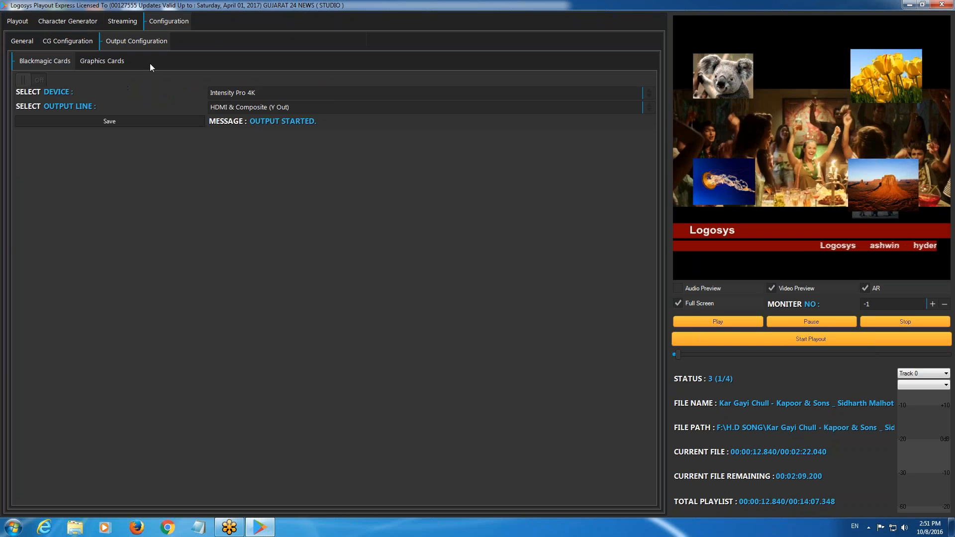
{"action": "left_click", "coordinate": [69, 42]}
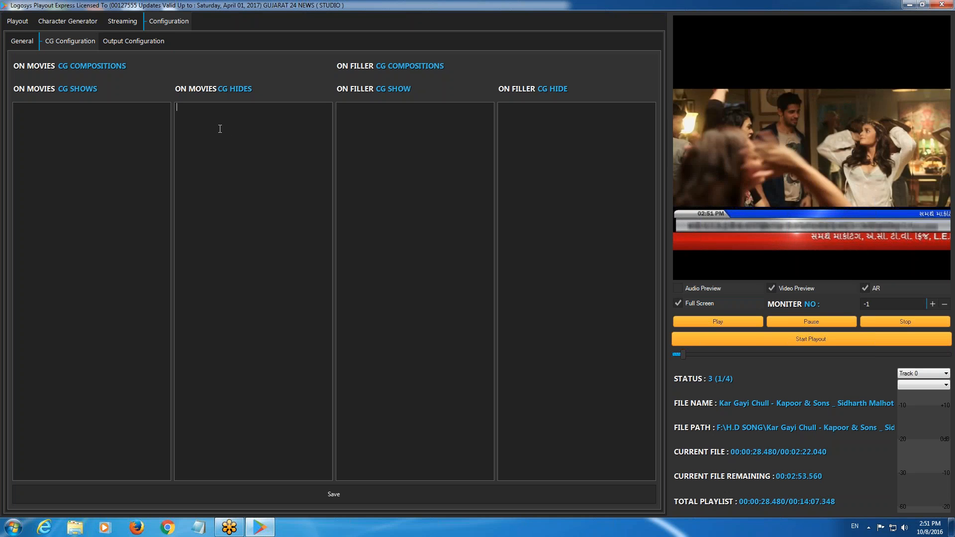
{"action": "left_click", "coordinate": [525, 132]}
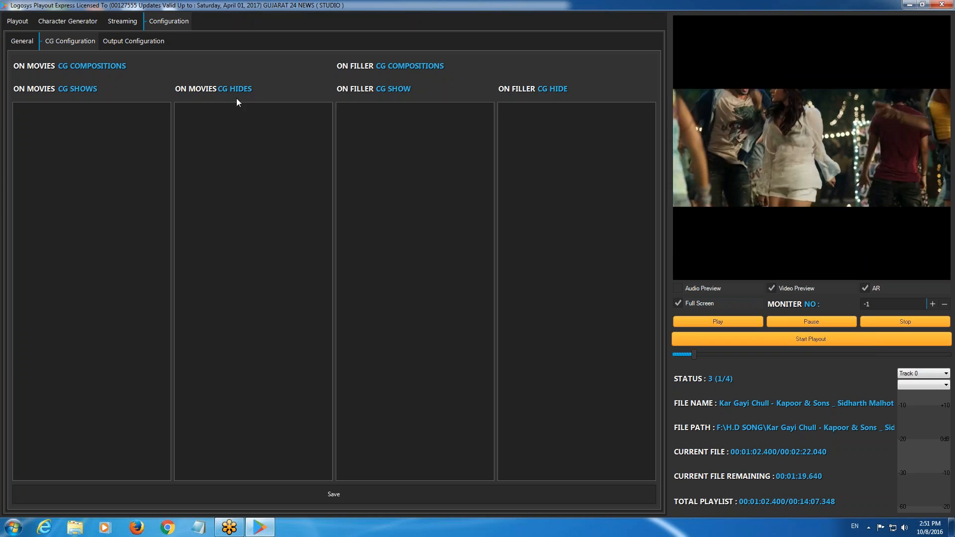
- Review the character generator's composition controller, maker, timelines, Basic CG logos and ticker configuration
{"action": "left_click", "coordinate": [125, 24]}
{"action": "left_click", "coordinate": [75, 25]}
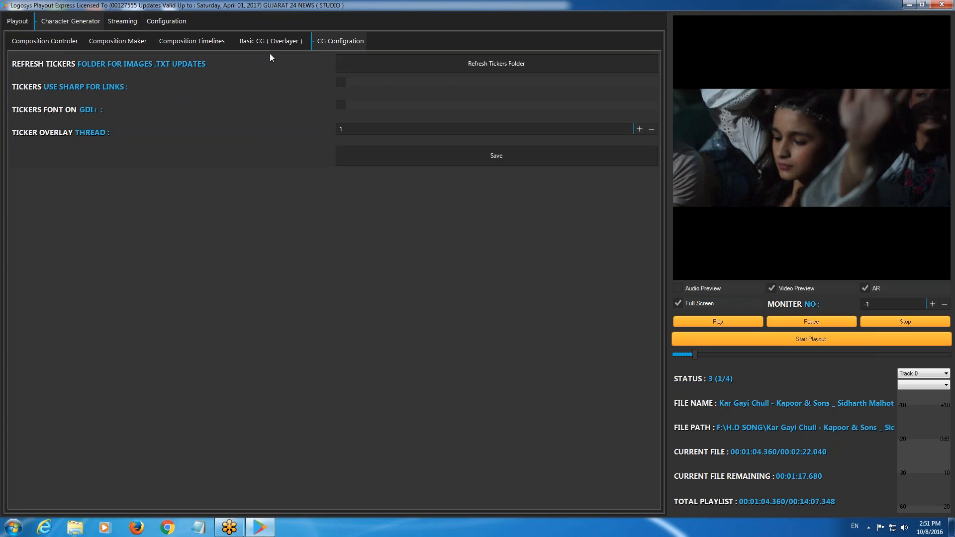
{"action": "left_click", "coordinate": [39, 42]}
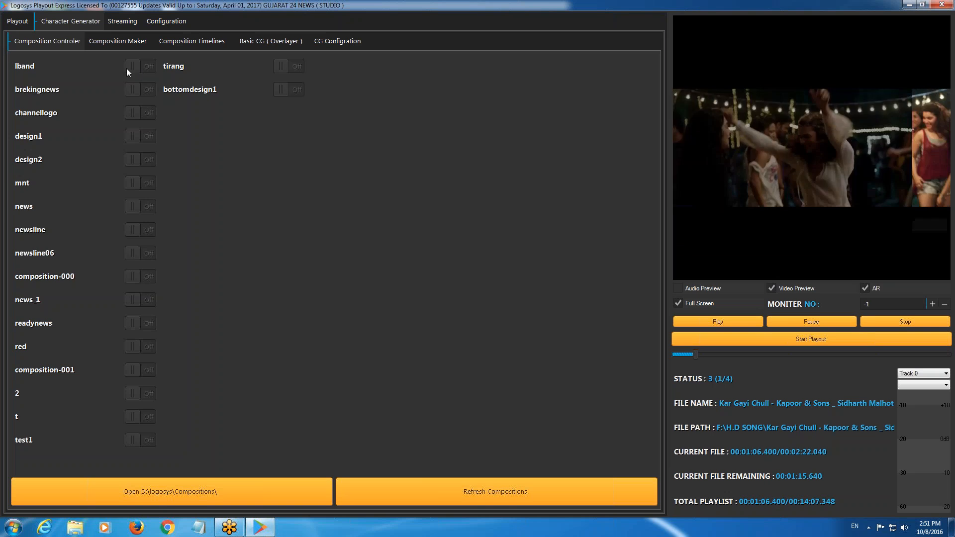
{"action": "left_click", "coordinate": [201, 43]}
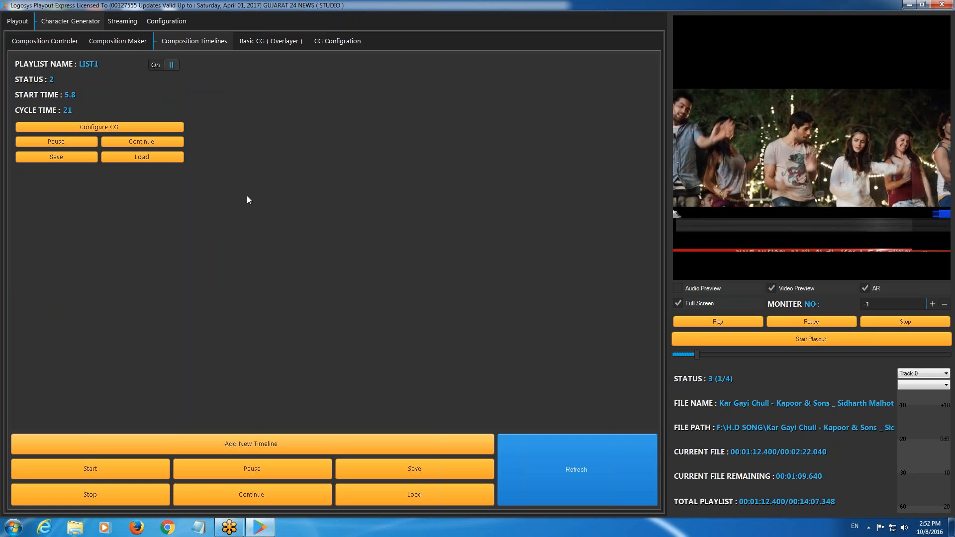
{"action": "left_click", "coordinate": [327, 45]}
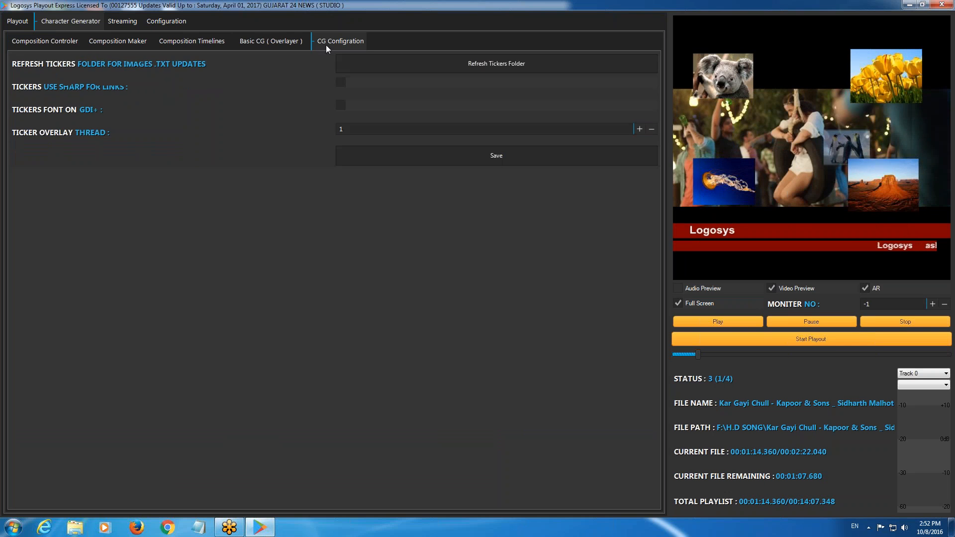
{"action": "left_click", "coordinate": [220, 43]}
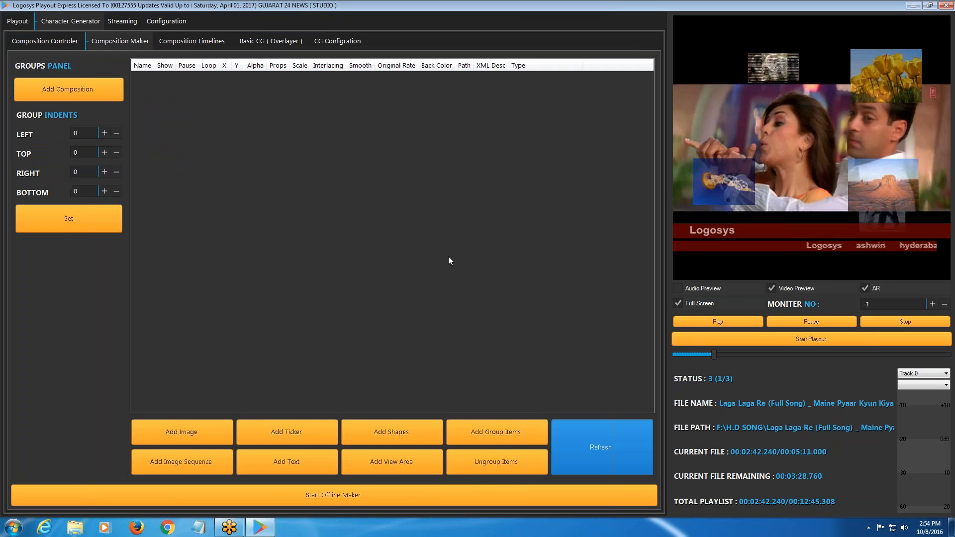
{"action": "left_click", "coordinate": [169, 41]}
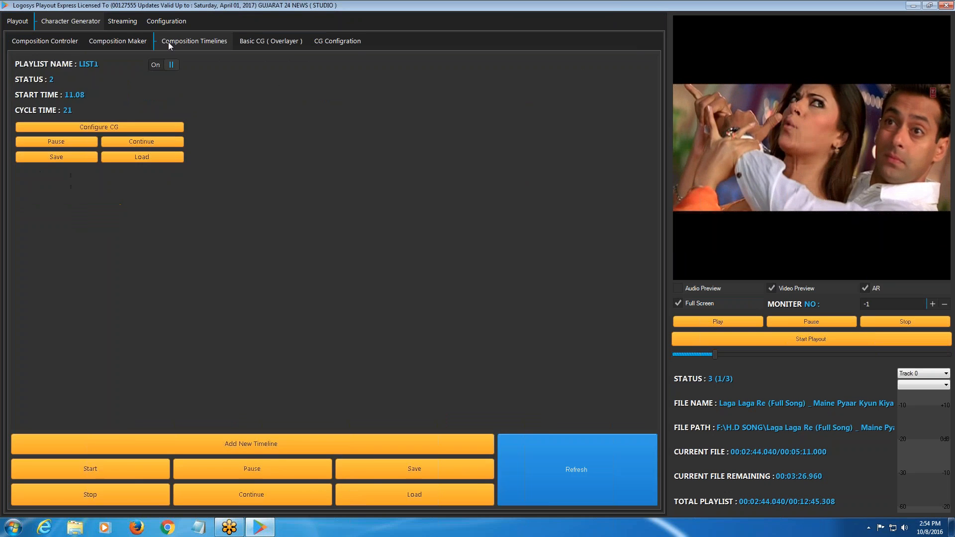
{"action": "left_click", "coordinate": [62, 38]}
{"action": "left_click", "coordinate": [135, 42]}
{"action": "left_click", "coordinate": [234, 42]}
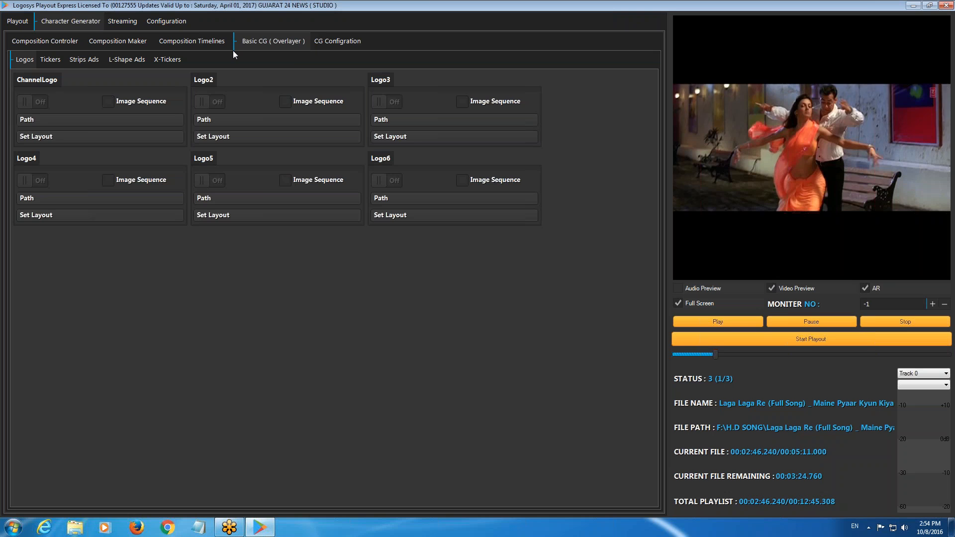
{"action": "left_click", "coordinate": [113, 40]}
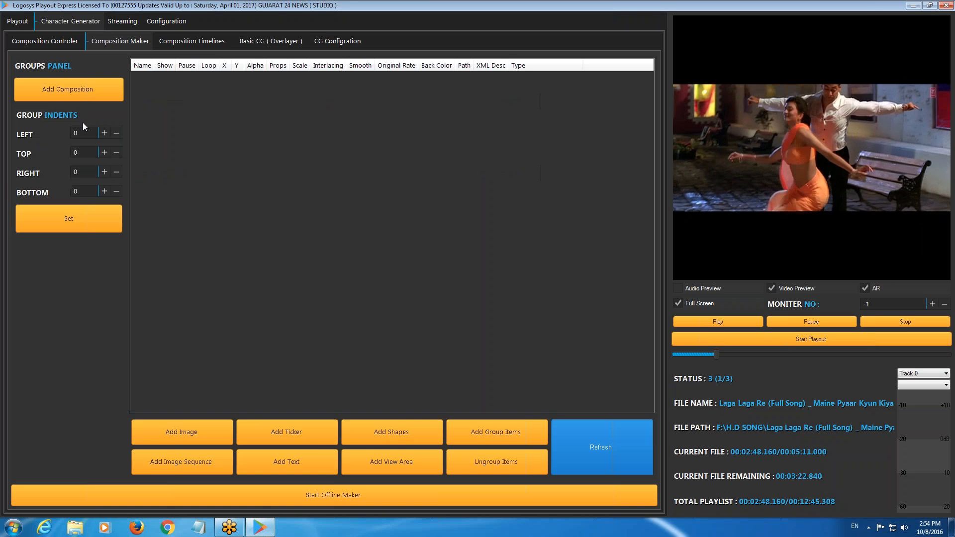
- Turn on the design1 composition in the composition controller
{"action": "left_click", "coordinate": [192, 43]}
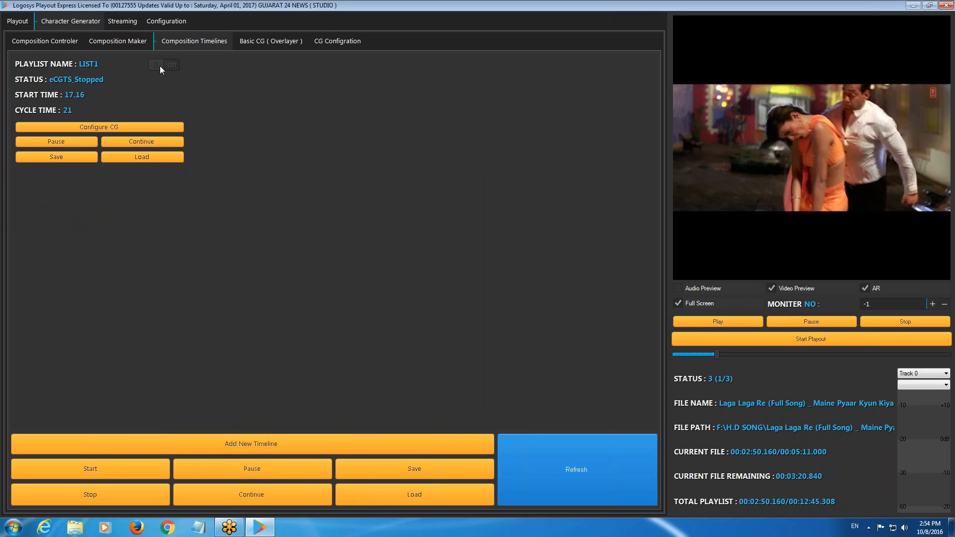
{"action": "left_click", "coordinate": [127, 41]}
{"action": "left_click", "coordinate": [46, 41]}
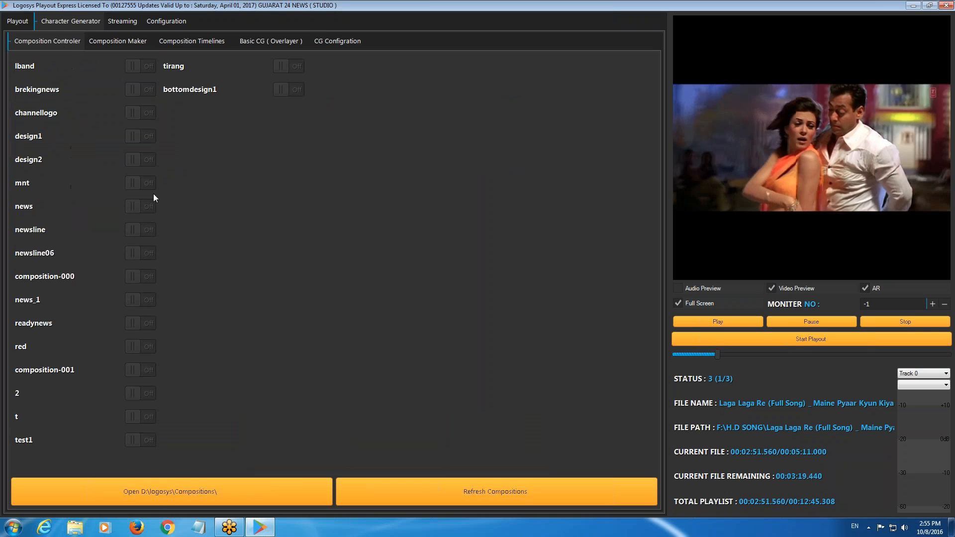
{"action": "left_click", "coordinate": [140, 139]}
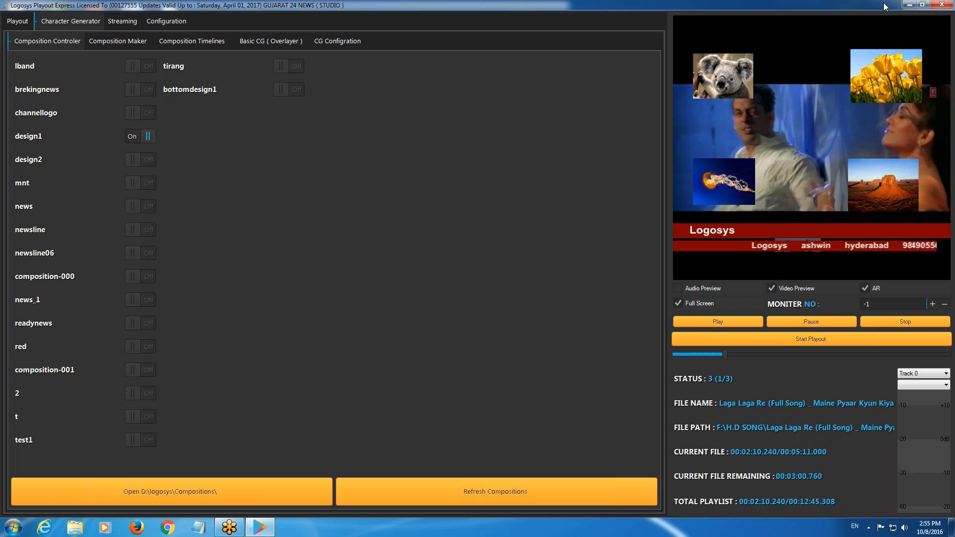
- Switch to the Windows desktop and create a new folder named topnews
{"action": "left_click", "coordinate": [905, 4]}
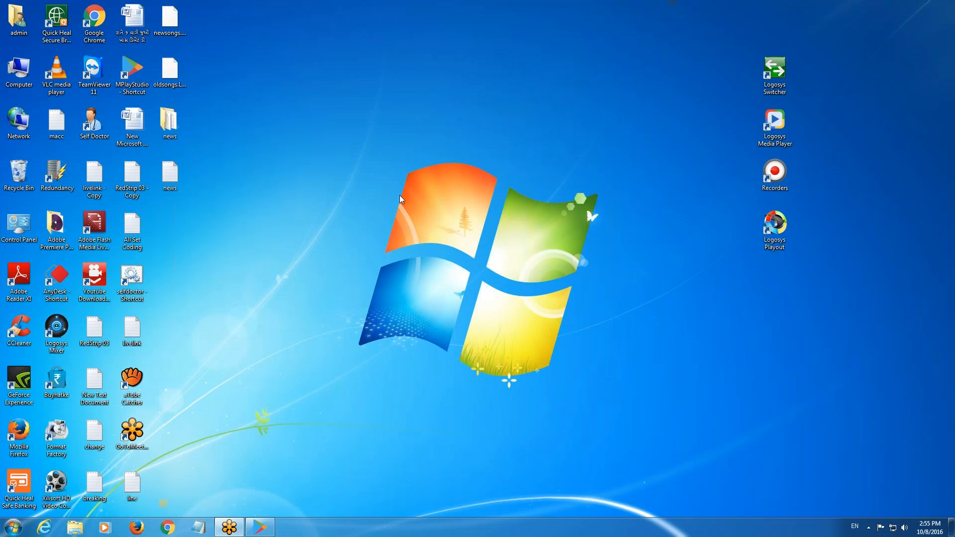
{"action": "right_click", "coordinate": [297, 114]}
{"action": "mouse_move", "coordinate": [341, 206]}
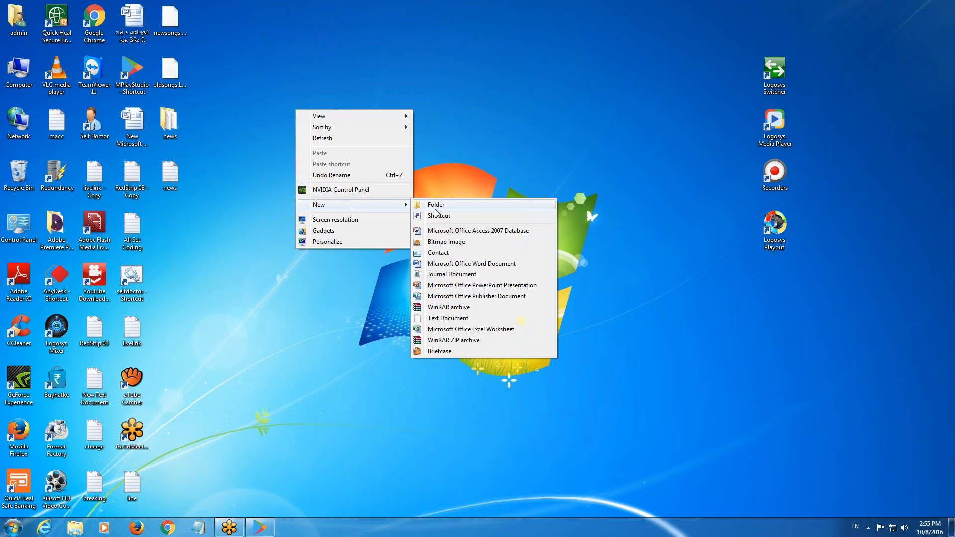
{"action": "left_click", "coordinate": [464, 206]}
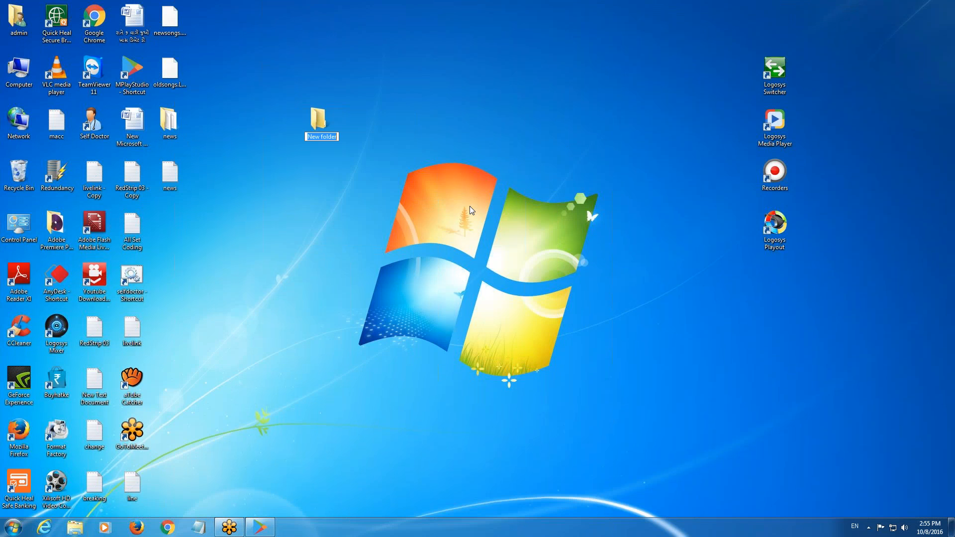
{"action": "type", "text": "topnews"}
{"action": "key", "text": "Return"}
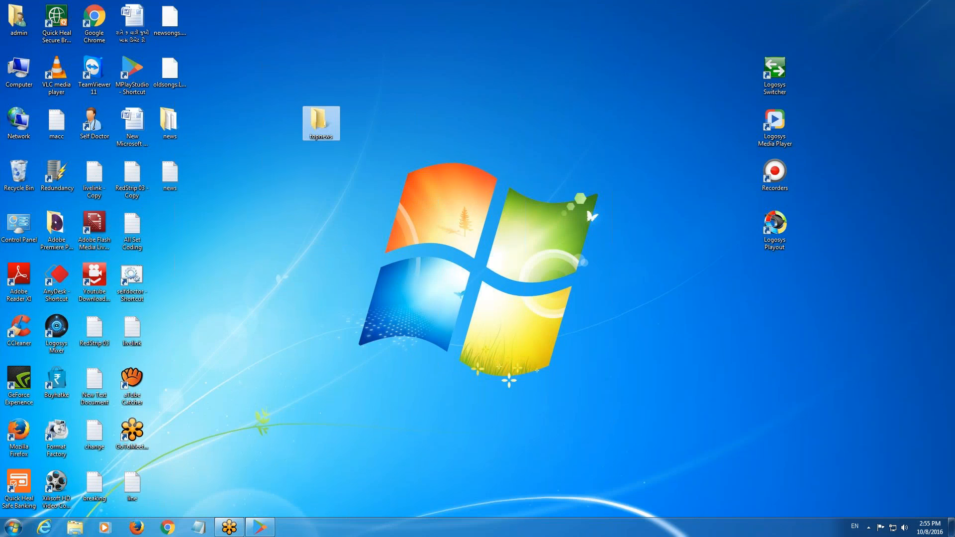
- Create a text document named news inside the topnews folder
{"action": "key", "text": "Return"}
{"action": "right_click", "coordinate": [258, 133]}
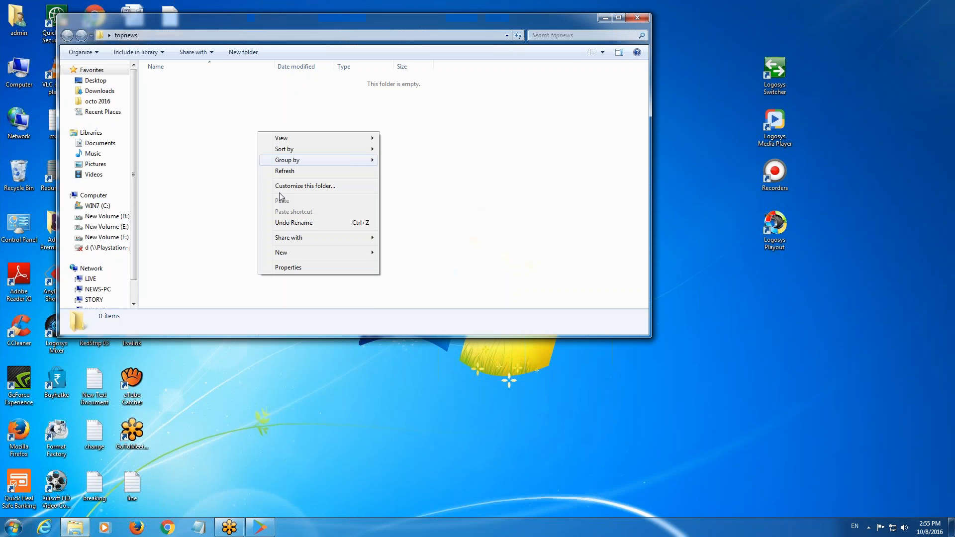
{"action": "left_click", "coordinate": [288, 252]}
{"action": "left_click", "coordinate": [413, 365]}
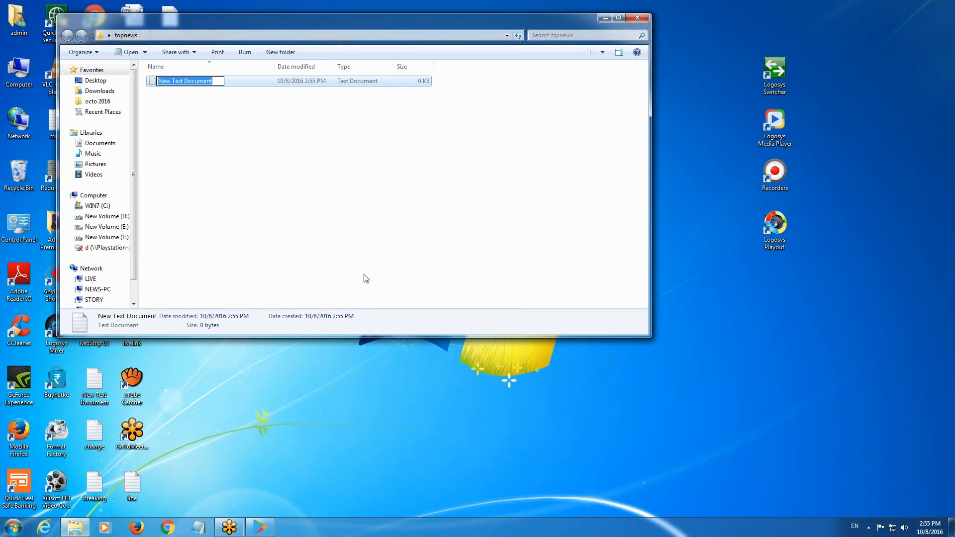
{"action": "type", "text": "news"}
{"action": "key", "text": "Return"}
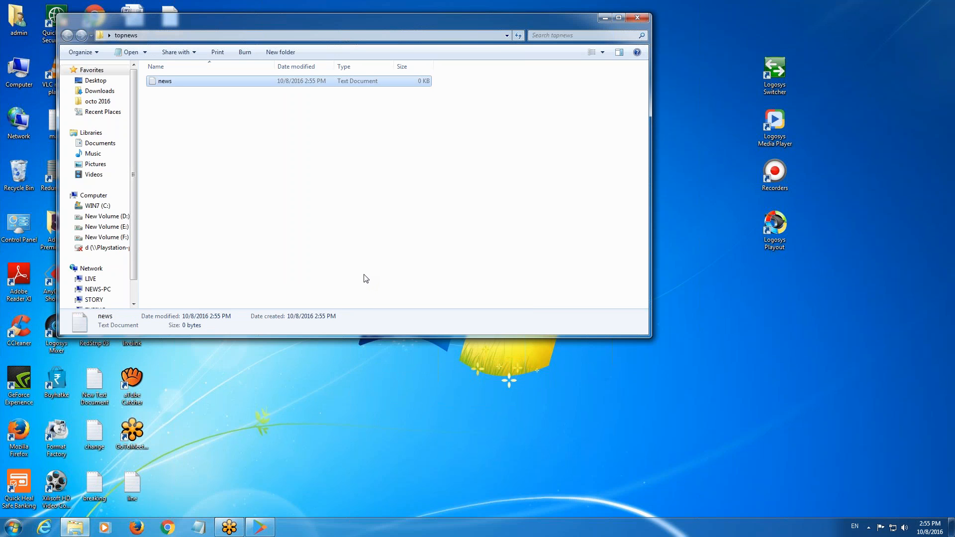
- Write "top news", "top news line 1" and "top news line 3" on separate lines of the news text file, save and close it
{"action": "key", "text": "Return"}
{"action": "type", "text": "top news line 3"}
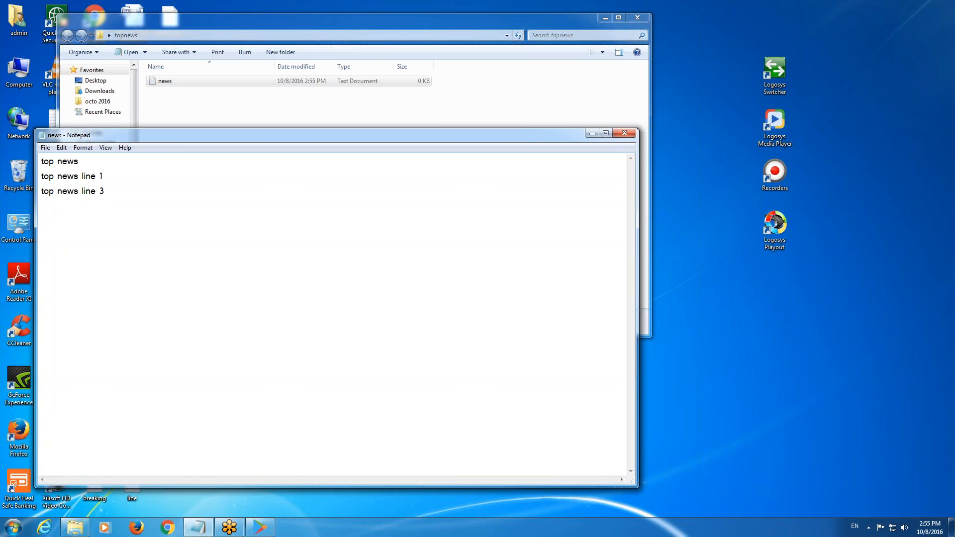
{"action": "left_click", "coordinate": [624, 133]}
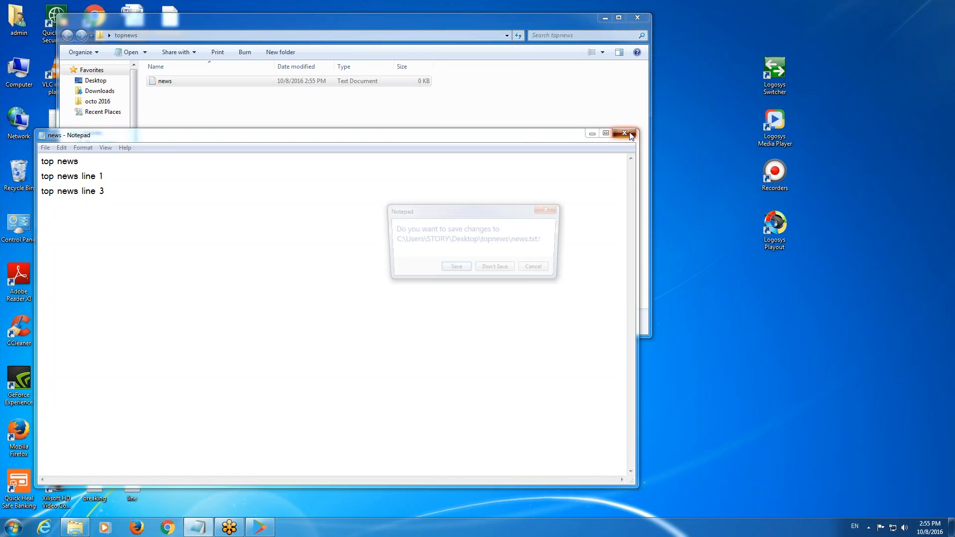
{"action": "left_click", "coordinate": [464, 271]}
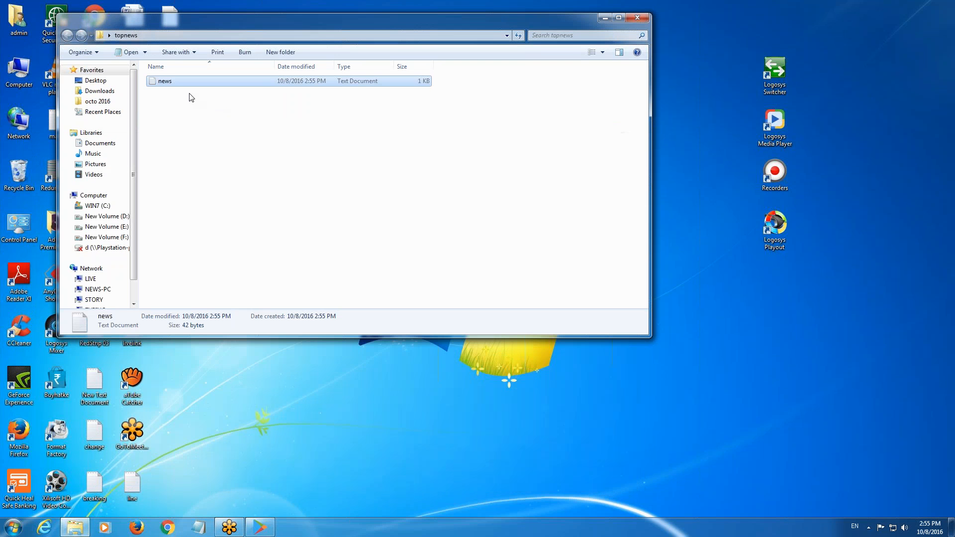
- Copy the Top Flash folder from D:\Compositions\TopFlash into the topnews folder on the desktop
{"action": "double_click", "coordinate": [5, 65]}
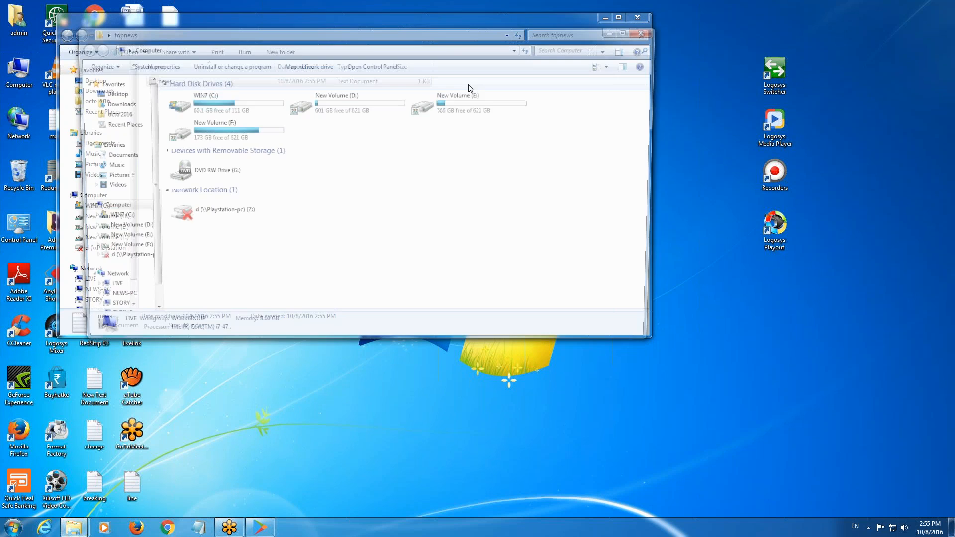
{"action": "double_click", "coordinate": [359, 99]}
{"action": "double_click", "coordinate": [353, 34]}
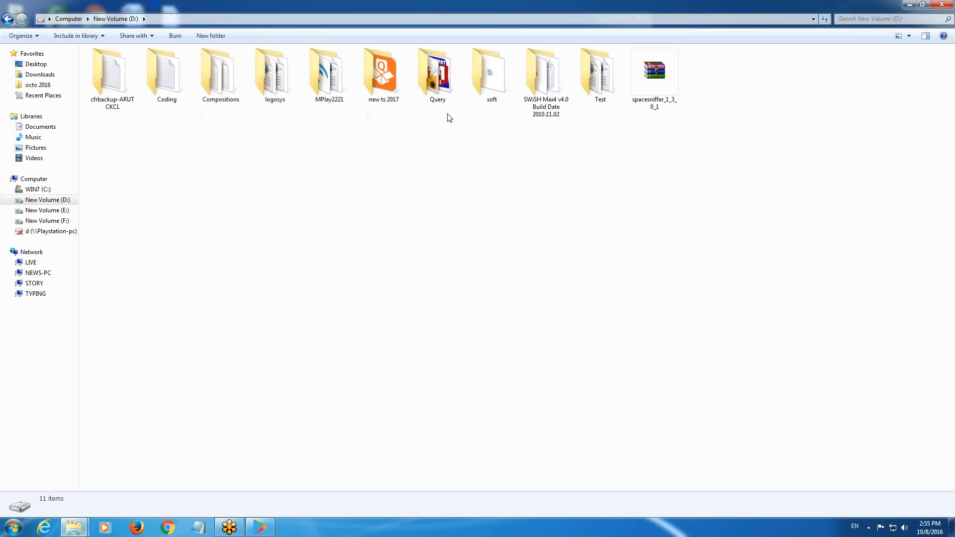
{"action": "double_click", "coordinate": [213, 69]}
{"action": "double_click", "coordinate": [114, 221]}
{"action": "right_click", "coordinate": [117, 69]}
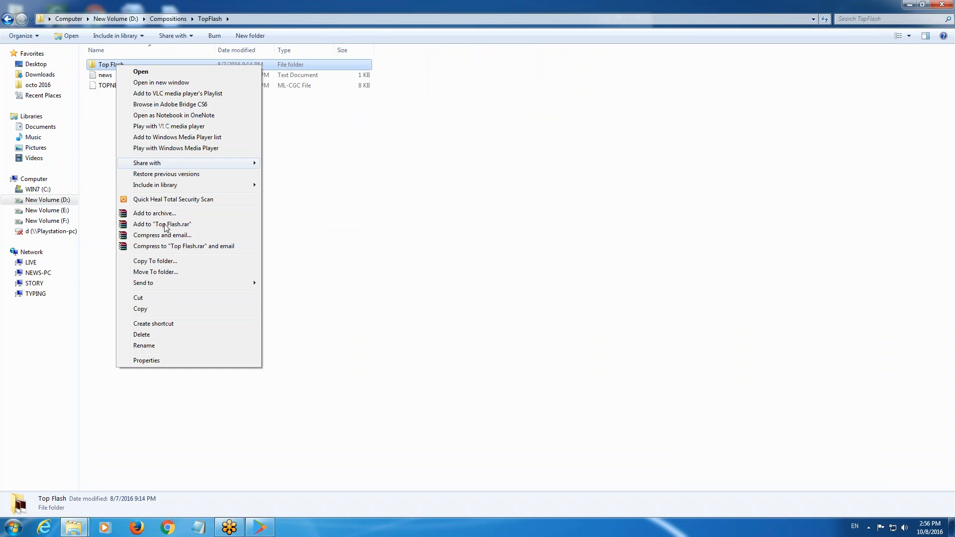
{"action": "left_click", "coordinate": [160, 310]}
{"action": "left_click", "coordinate": [910, 5]}
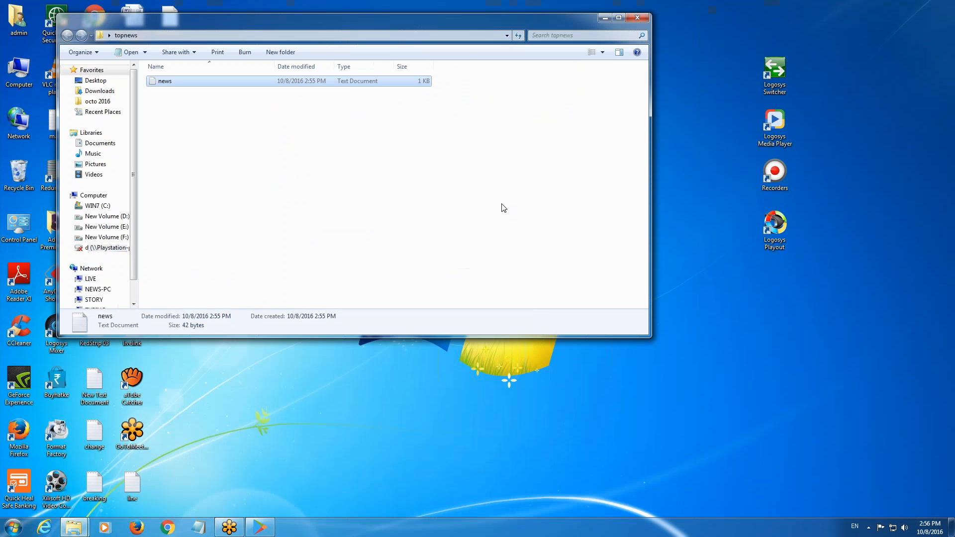
{"action": "right_click", "coordinate": [270, 147]}
{"action": "left_click", "coordinate": [295, 213]}
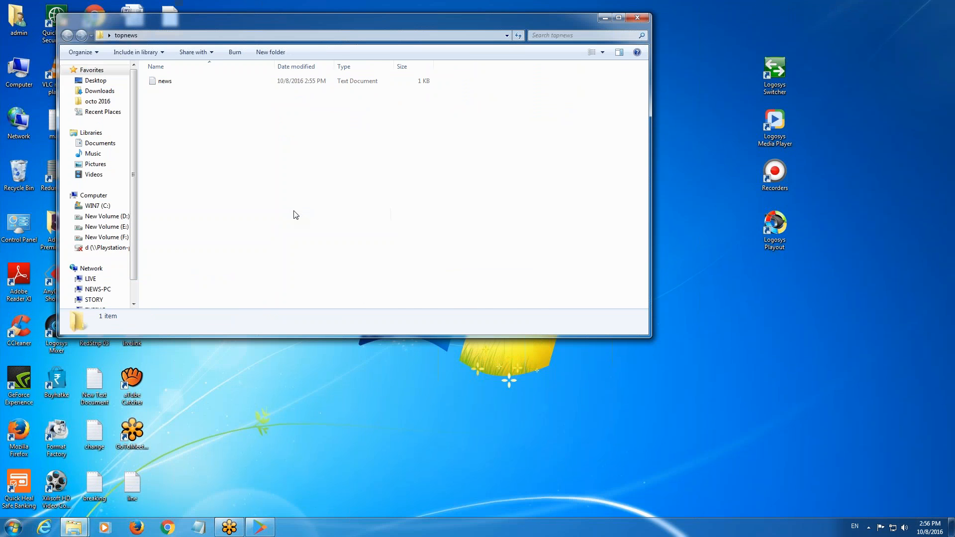
- Examine the Top Flash image sequence frame by frame from Top Flash 001, and return to the topnews folder's news file
{"action": "double_click", "coordinate": [171, 81]}
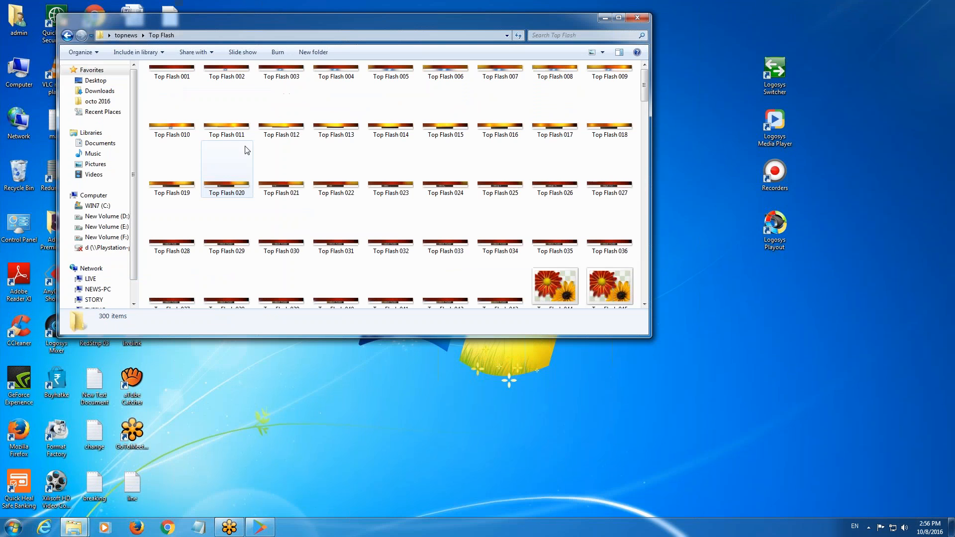
{"action": "left_click", "coordinate": [173, 75]}
{"action": "right_click", "coordinate": [173, 75]}
{"action": "left_click", "coordinate": [188, 82]}
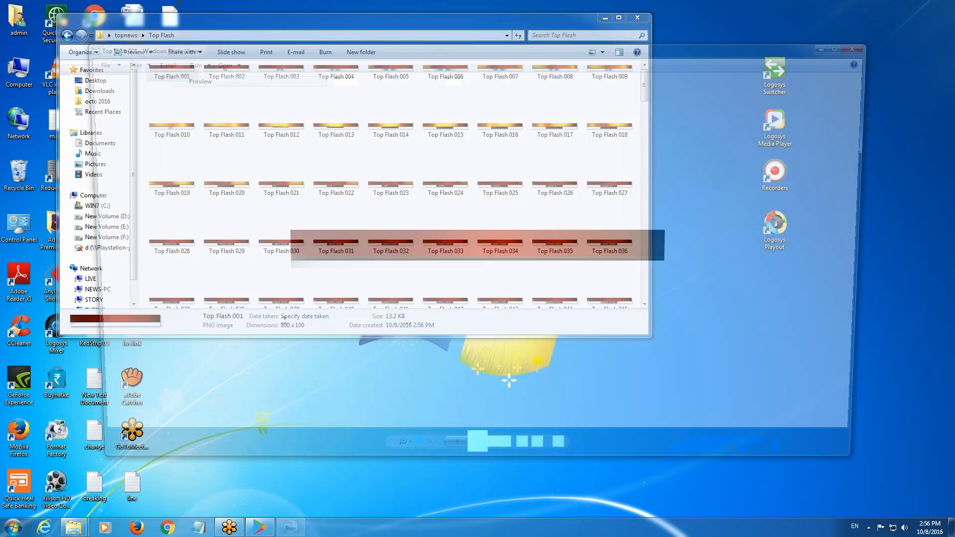
{"action": "key", "text": "Right"}
{"action": "key", "text": "Right"}
{"action": "key", "text": "Right"}
{"action": "key", "text": "Right"}
{"action": "key", "text": "Right"}
{"action": "key", "text": "Right"}
{"action": "key", "text": "Right"}
{"action": "key", "text": "Right"}
{"action": "key", "text": "Right"}
{"action": "key", "text": "Right"}
{"action": "key", "text": "Right"}
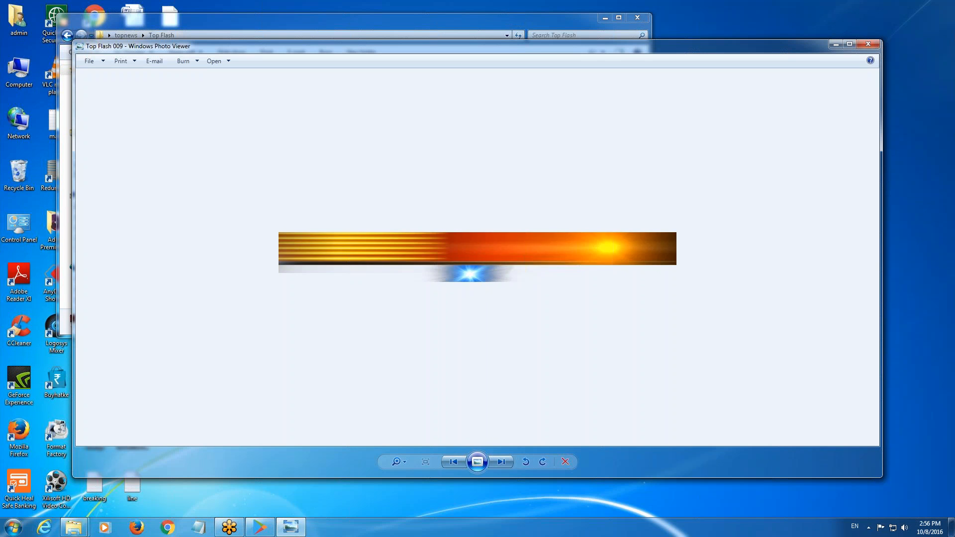
{"action": "key", "text": "Right"}
{"action": "key", "text": "Right"}
{"action": "key", "text": "Right"}
{"action": "key", "text": "Right"}
{"action": "key", "text": "Right"}
{"action": "key", "text": "Right"}
{"action": "key", "text": "Right"}
{"action": "key", "text": "Right"}
{"action": "key", "text": "Right"}
{"action": "key", "text": "Right"}
{"action": "key", "text": "Right"}
{"action": "key", "text": "Right"}
{"action": "key", "text": "Right"}
{"action": "key", "text": "Right"}
{"action": "key", "text": "Right"}
{"action": "key", "text": "Right"}
{"action": "key", "text": "Right"}
{"action": "key", "text": "Right"}
{"action": "key", "text": "Right"}
{"action": "key", "text": "Right"}
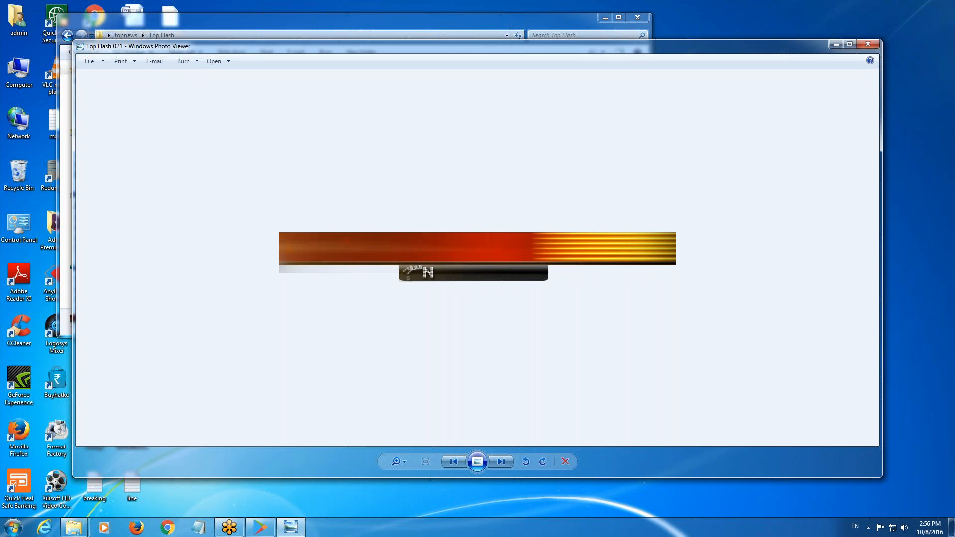
{"action": "key", "text": "Right"}
{"action": "key", "text": "Right"}
{"action": "key", "text": "Right"}
{"action": "key", "text": "Right"}
{"action": "key", "text": "Right"}
{"action": "key", "text": "Right"}
{"action": "key", "text": "Right"}
{"action": "key", "text": "Right"}
{"action": "key", "text": "Right"}
{"action": "key", "text": "Right"}
{"action": "key", "text": "Right"}
{"action": "key", "text": "Right"}
{"action": "key", "text": "Right"}
{"action": "key", "text": "Right"}
{"action": "key", "text": "Right"}
{"action": "key", "text": "Right"}
{"action": "key", "text": "Right"}
{"action": "key", "text": "Right"}
{"action": "key", "text": "Right"}
{"action": "key", "text": "Right"}
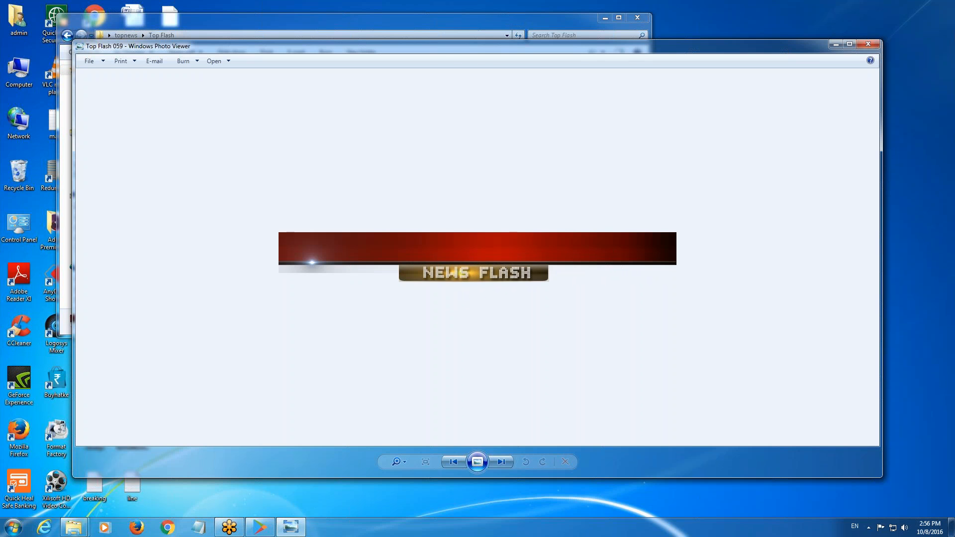
{"action": "key", "text": "Right"}
{"action": "key", "text": "Right"}
{"action": "key", "text": "Right"}
{"action": "key", "text": "Right"}
{"action": "key", "text": "Right"}
{"action": "key", "text": "Right"}
{"action": "key", "text": "Right"}
{"action": "key", "text": "Right"}
{"action": "key", "text": "Right"}
{"action": "key", "text": "Right"}
{"action": "key", "text": "Right"}
{"action": "key", "text": "Right"}
{"action": "key", "text": "Right"}
{"action": "key", "text": "Right"}
{"action": "key", "text": "Right"}
{"action": "key", "text": "Right"}
{"action": "key", "text": "Right"}
{"action": "key", "text": "Right"}
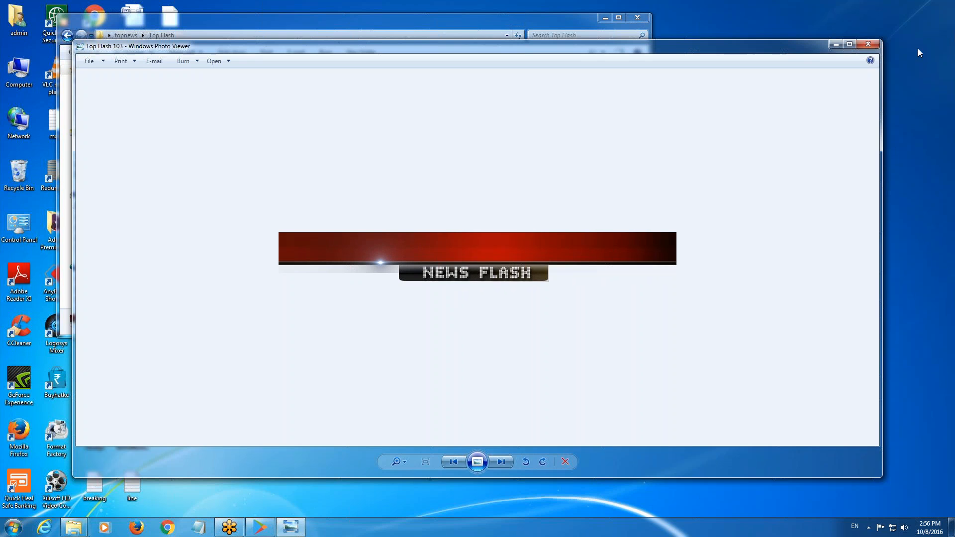
{"action": "left_click", "coordinate": [875, 43]}
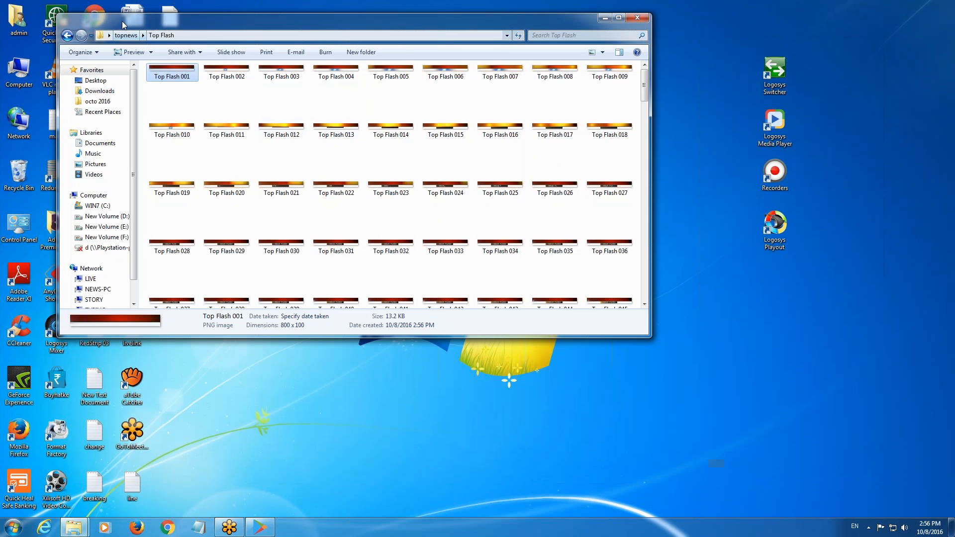
{"action": "left_click", "coordinate": [126, 35]}
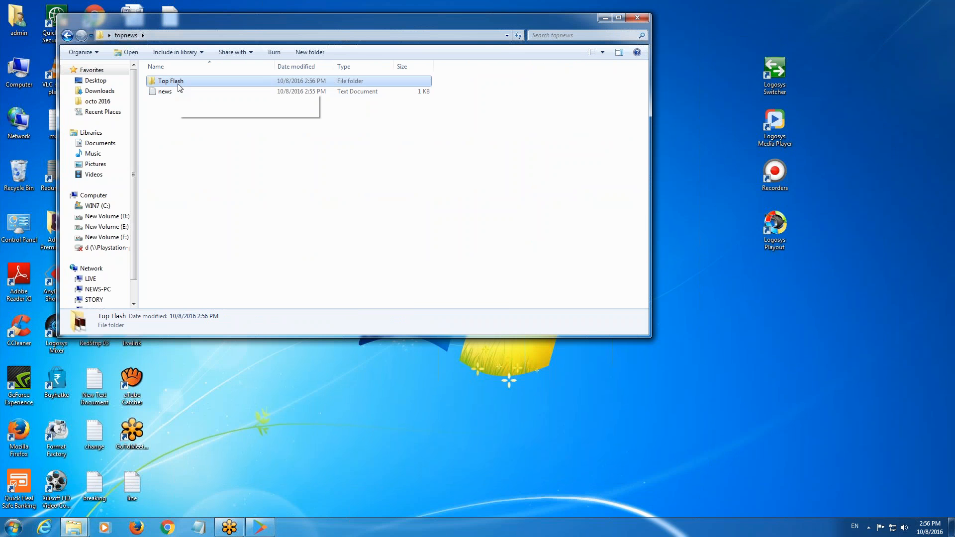
{"action": "left_click", "coordinate": [170, 95]}
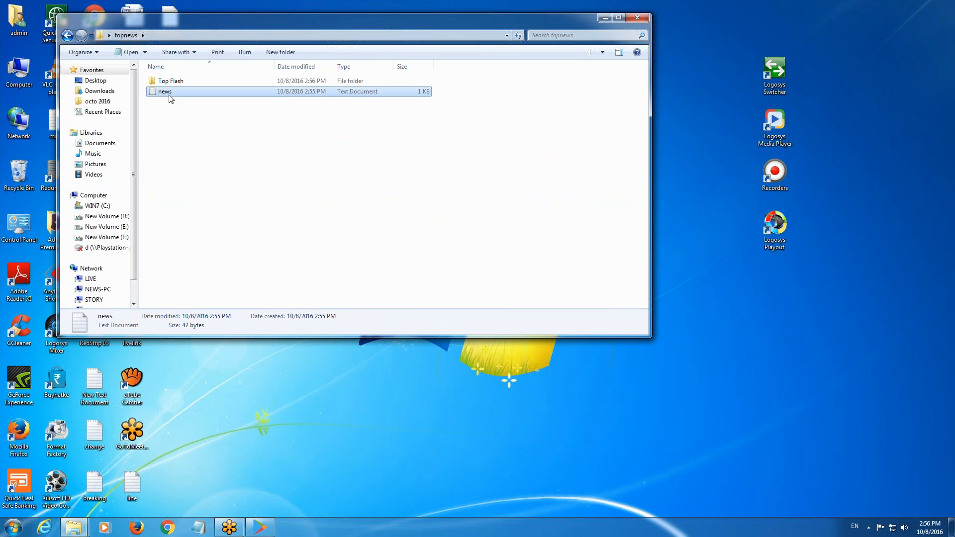
- Switch to Logosys Playout Express and add the topnews\Top Flash folder as an image sequence in the composition maker
{"action": "left_click", "coordinate": [271, 530]}
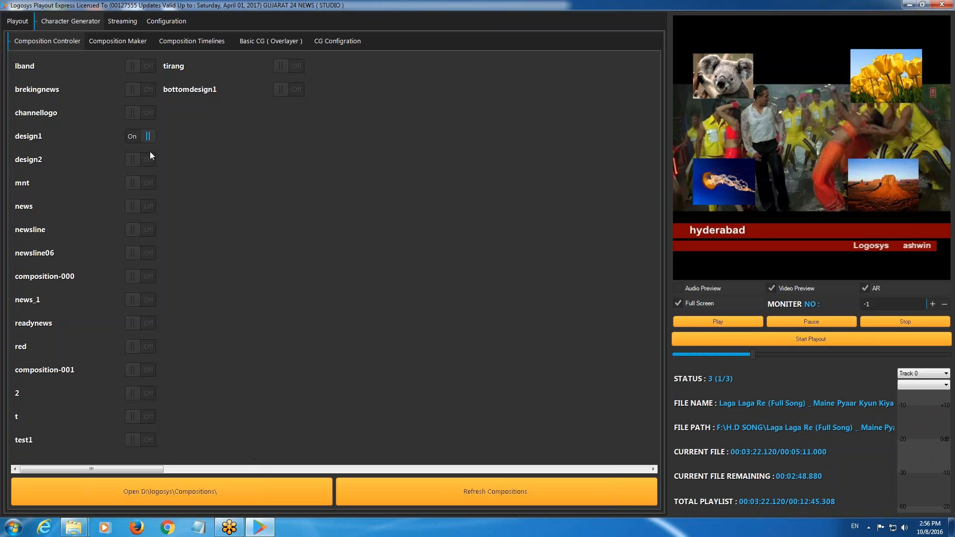
{"action": "left_click", "coordinate": [124, 47]}
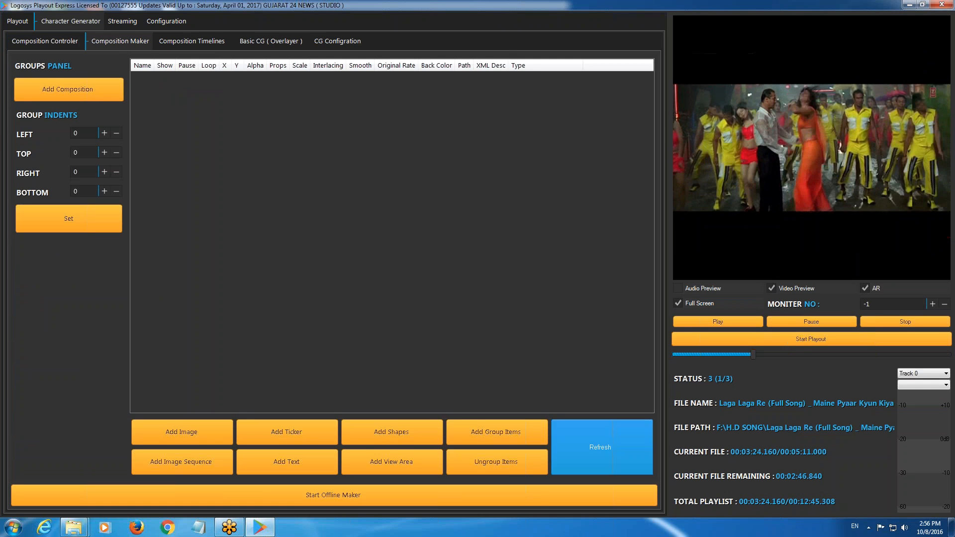
{"action": "right_click", "coordinate": [250, 113]}
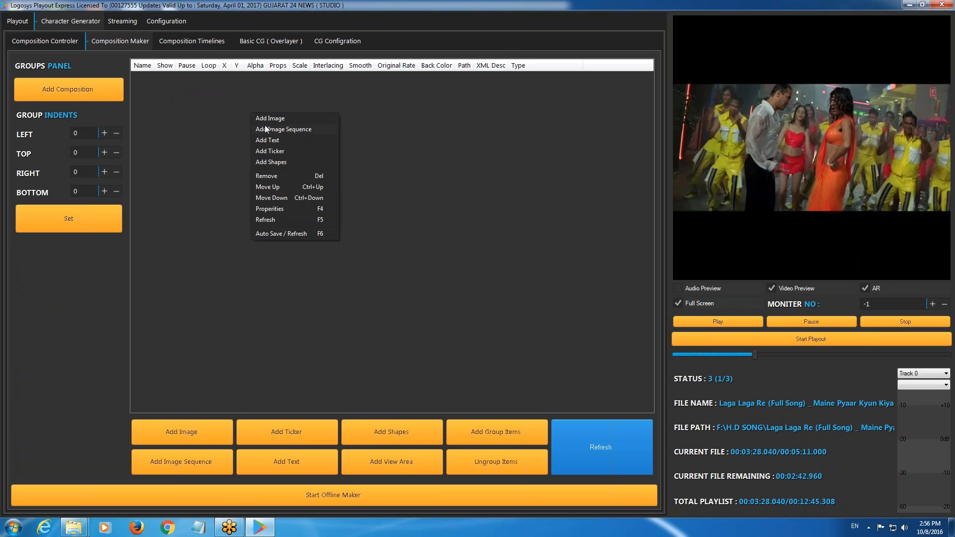
{"action": "left_click", "coordinate": [266, 129]}
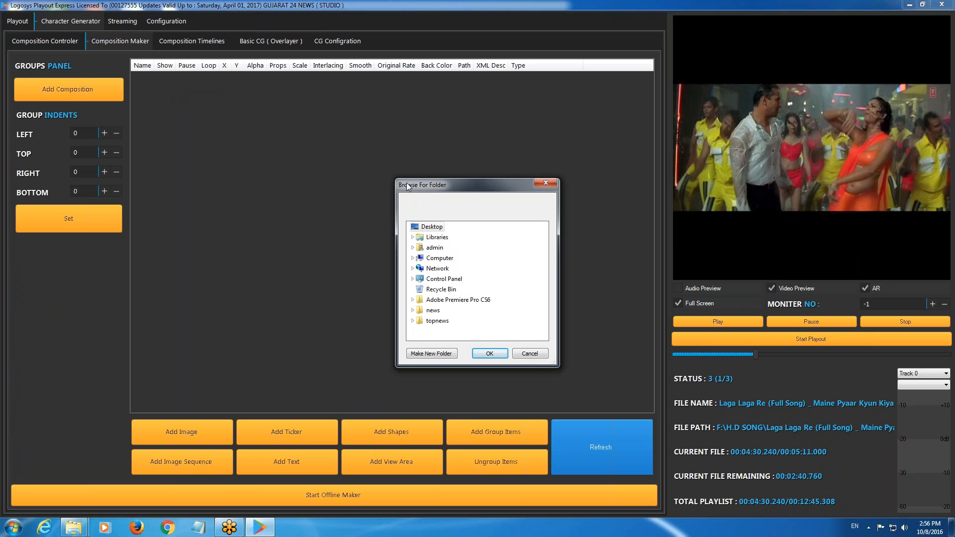
{"action": "left_click_drag", "start_coordinate": [416, 186], "coordinate": [341, 112]}
{"action": "double_click", "coordinate": [358, 237]}
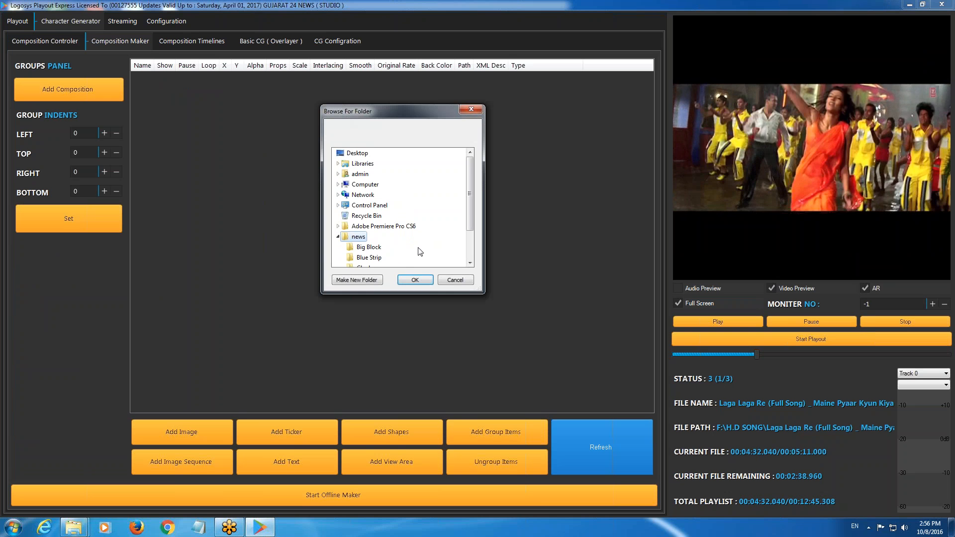
{"action": "left_click", "coordinate": [338, 237]}
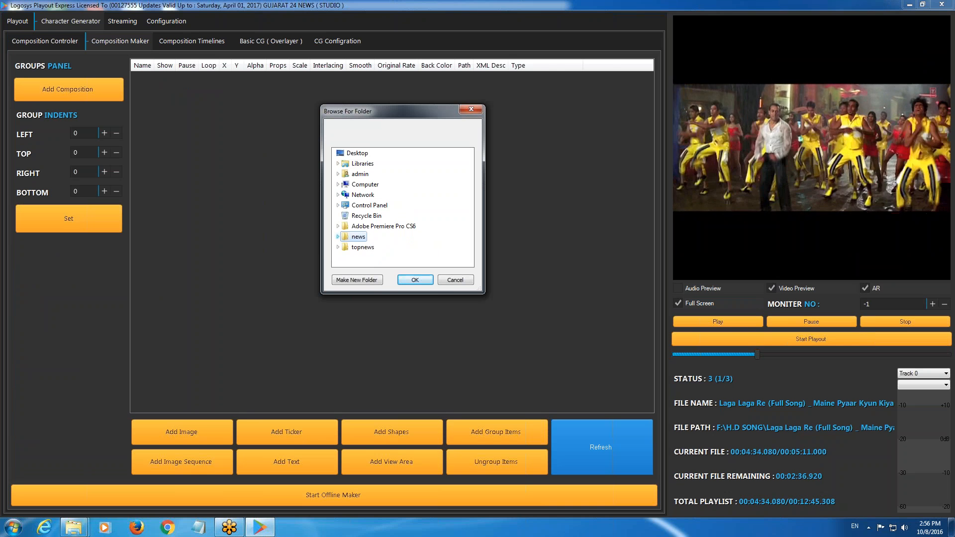
{"action": "left_click", "coordinate": [363, 248]}
{"action": "left_click", "coordinate": [367, 258]}
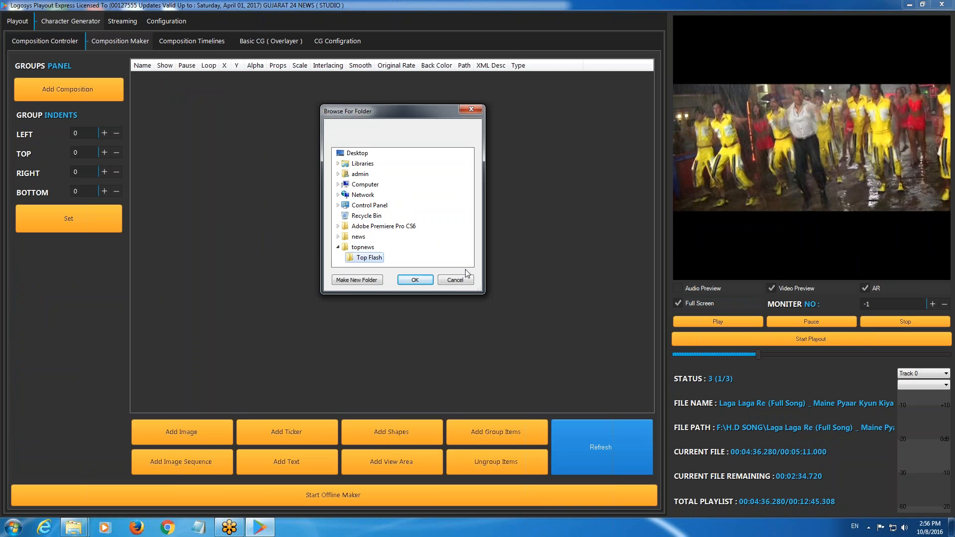
{"action": "left_click", "coordinate": [418, 280]}
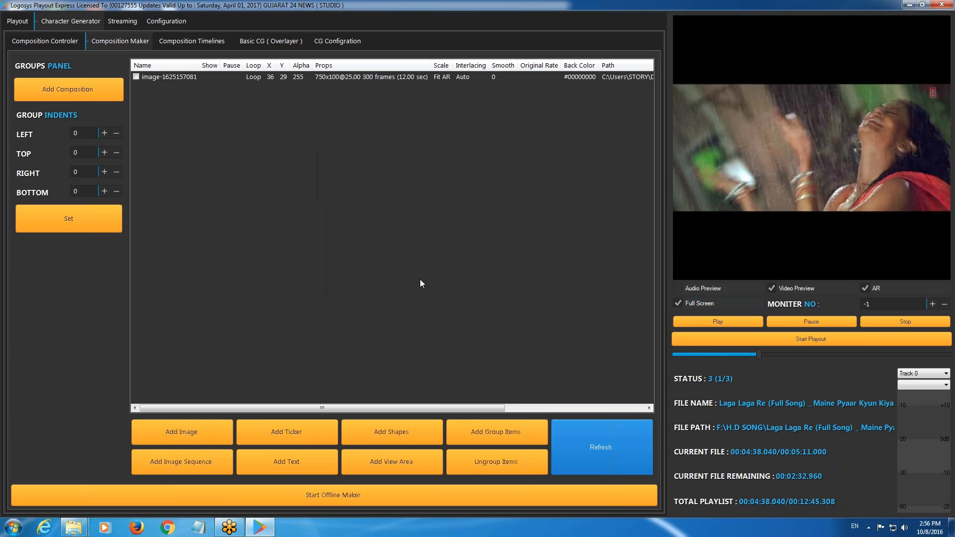
- Position the Top Flash image sequence at X 0 and Y 46 with a height of 79
{"action": "left_click", "coordinate": [213, 79]}
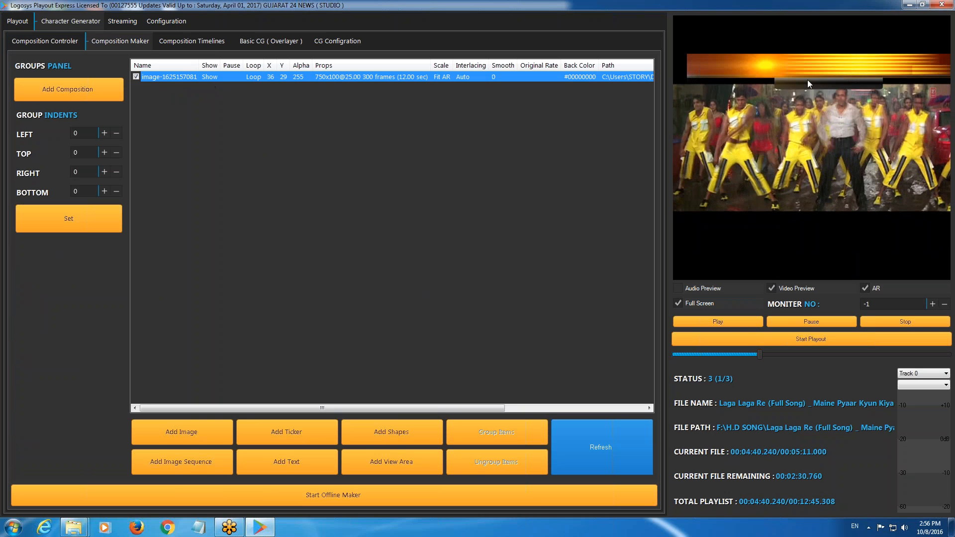
{"action": "right_click", "coordinate": [190, 75]}
{"action": "left_click", "coordinate": [211, 172]}
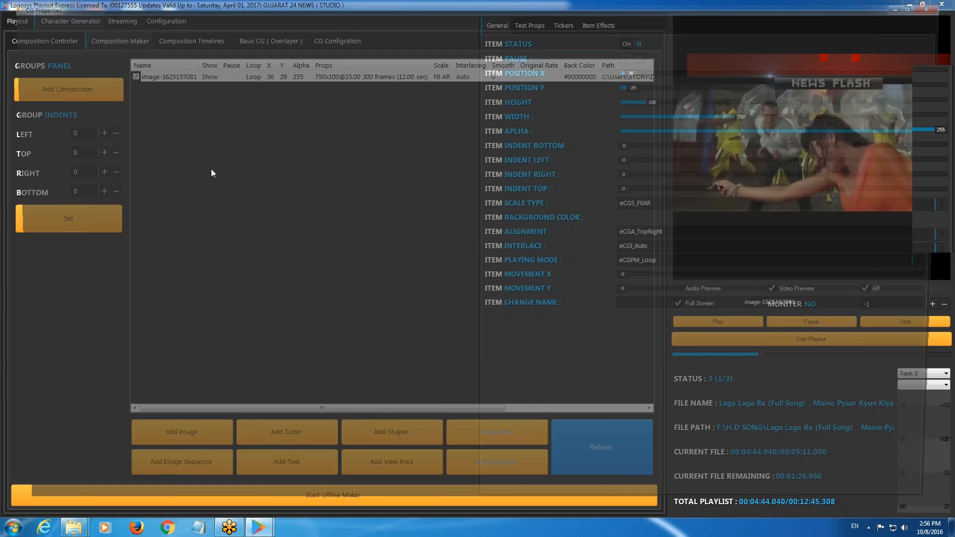
{"action": "left_click_drag", "start_coordinate": [634, 71], "coordinate": [622, 72]}
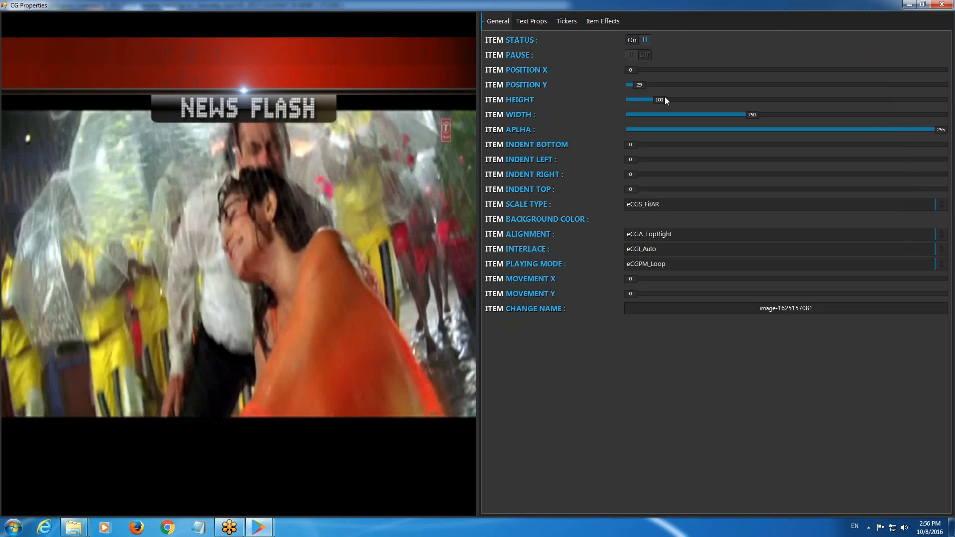
{"action": "left_click_drag", "start_coordinate": [664, 100], "coordinate": [648, 104]}
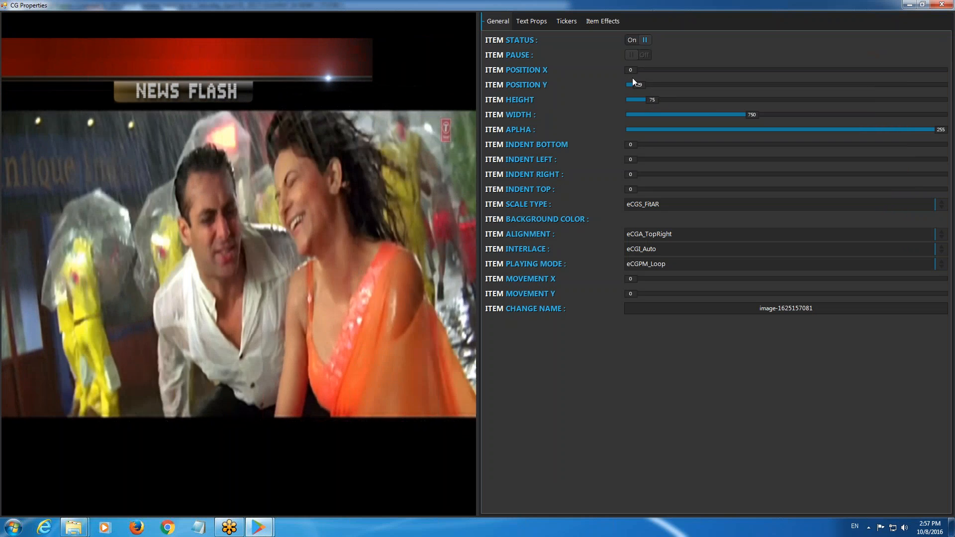
{"action": "left_click_drag", "start_coordinate": [638, 84], "coordinate": [649, 100]}
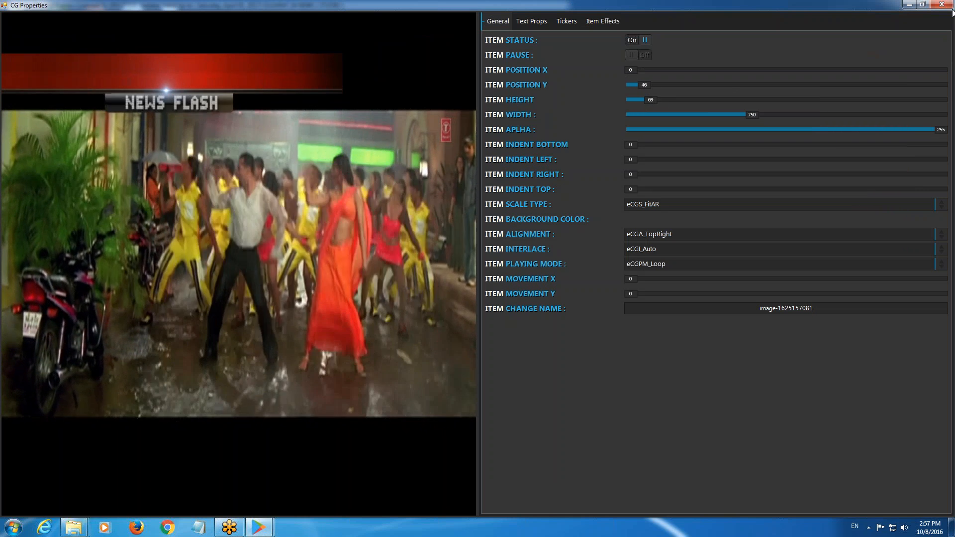
{"action": "left_click", "coordinate": [653, 98]}
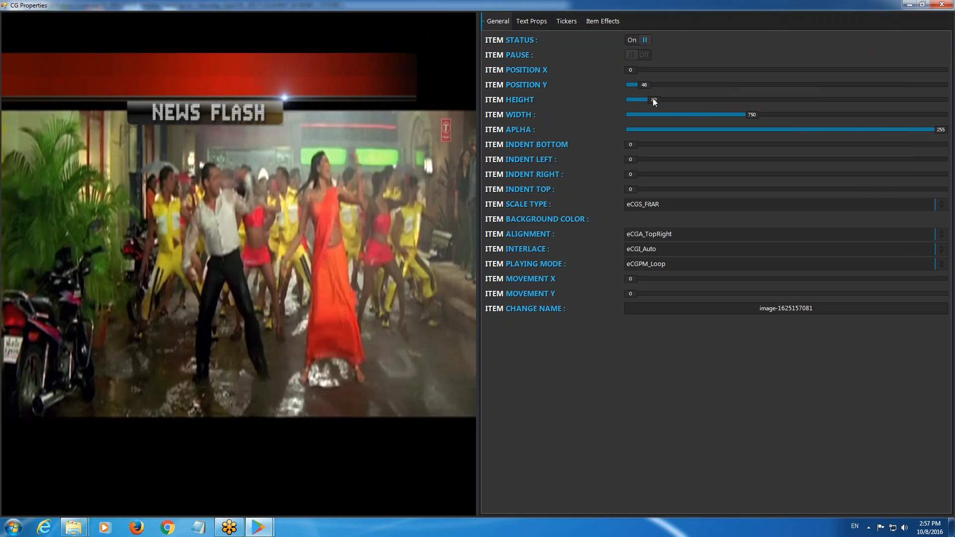
{"action": "left_click", "coordinate": [942, 5]}
- Create a ticker of type ticker-horz with a graphics background, white text and speed -2
{"action": "right_click", "coordinate": [225, 133]}
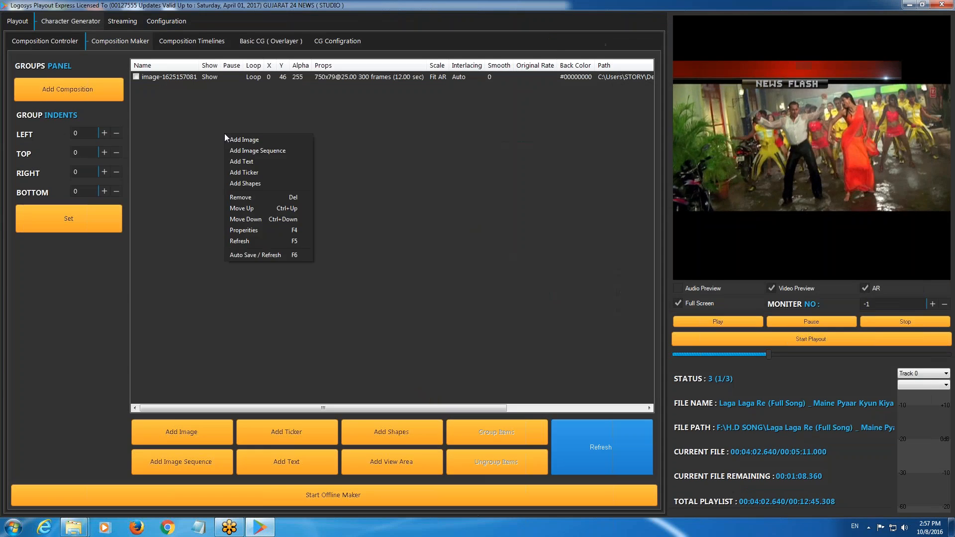
{"action": "left_click", "coordinate": [242, 173]}
{"action": "left_click", "coordinate": [600, 214]}
{"action": "left_click", "coordinate": [600, 248]}
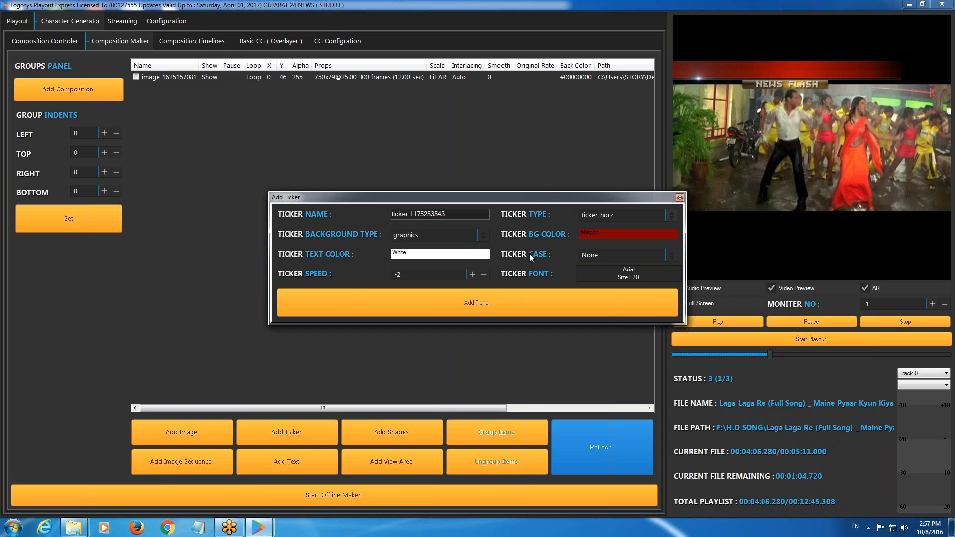
{"action": "left_click", "coordinate": [493, 301]}
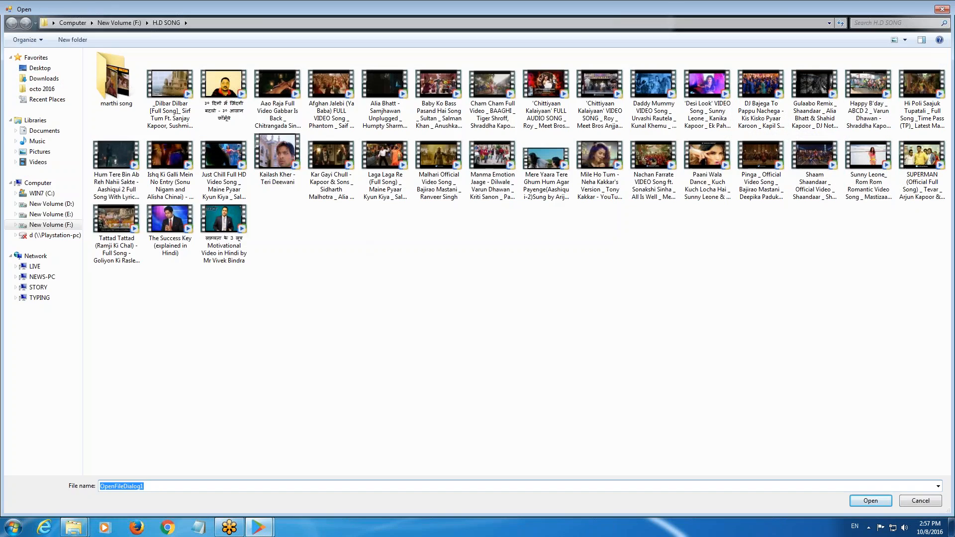
- Load the news text file from the desktop's topnews folder into the new ticker
{"action": "left_click", "coordinate": [40, 68]}
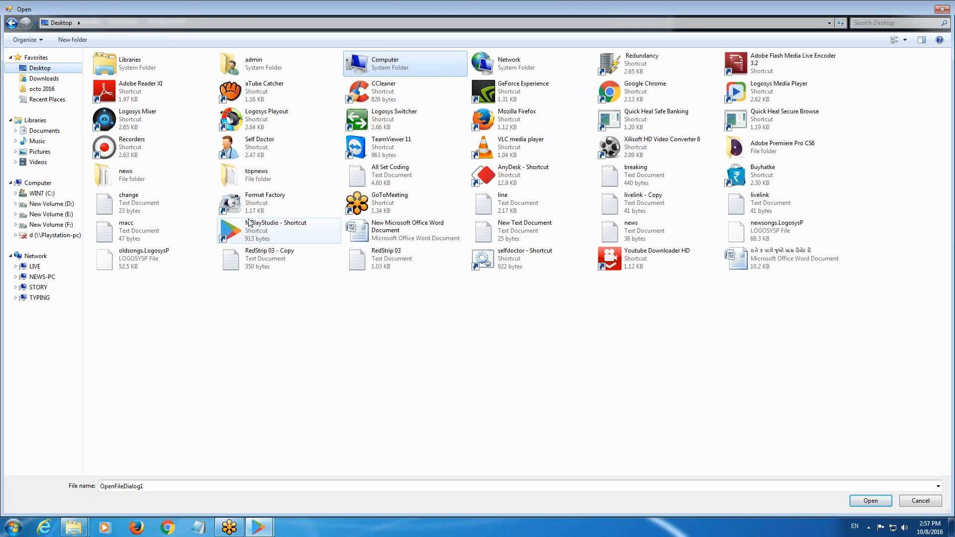
{"action": "double_click", "coordinate": [113, 175]}
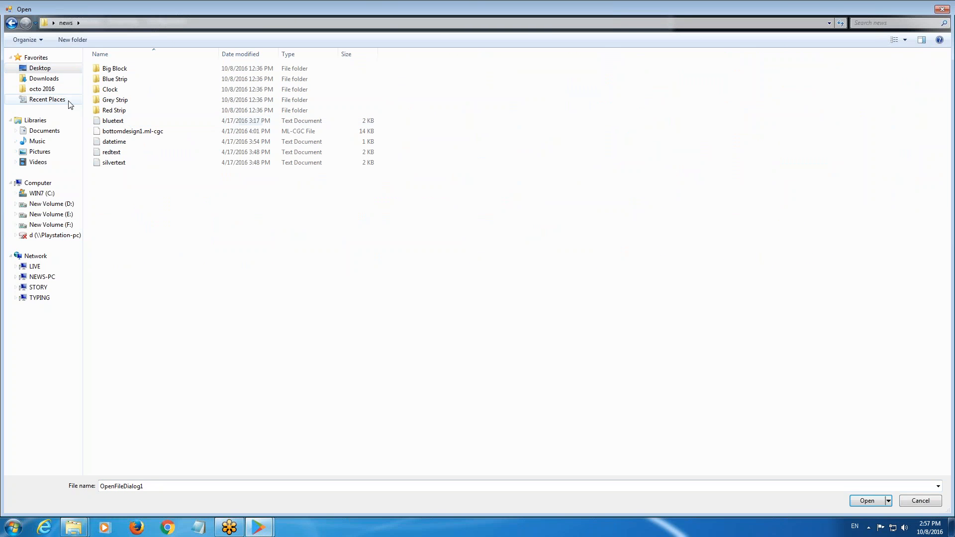
{"action": "left_click", "coordinate": [30, 121]}
{"action": "left_click", "coordinate": [44, 79]}
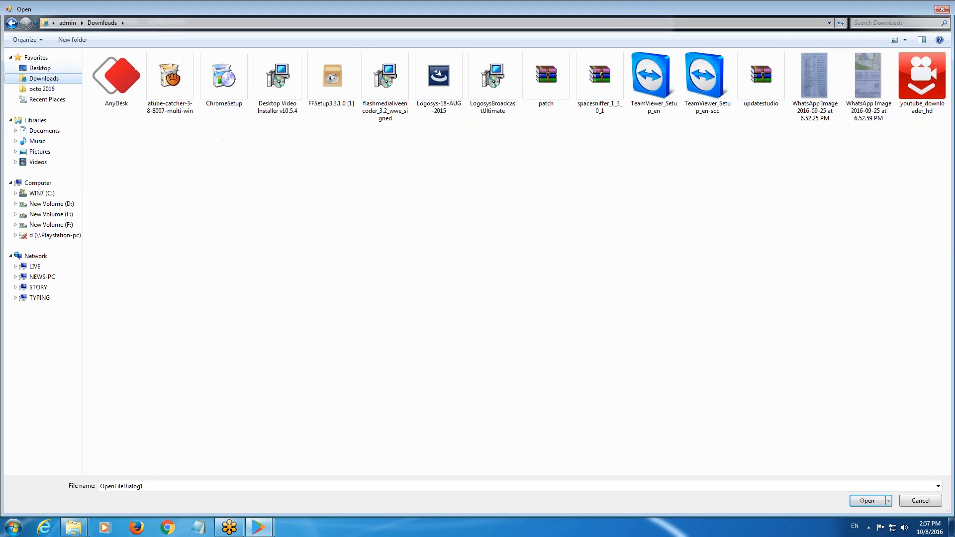
{"action": "left_click", "coordinate": [40, 68]}
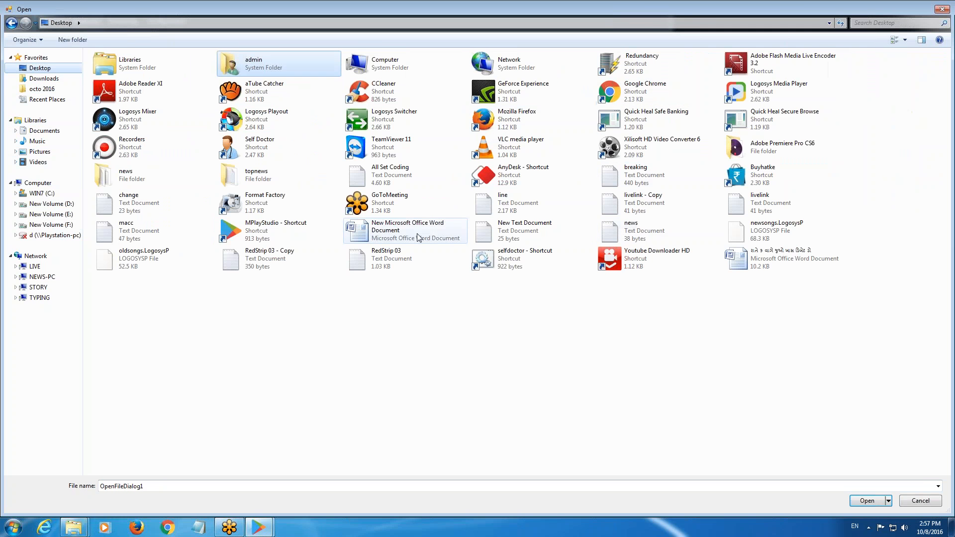
{"action": "double_click", "coordinate": [246, 180]}
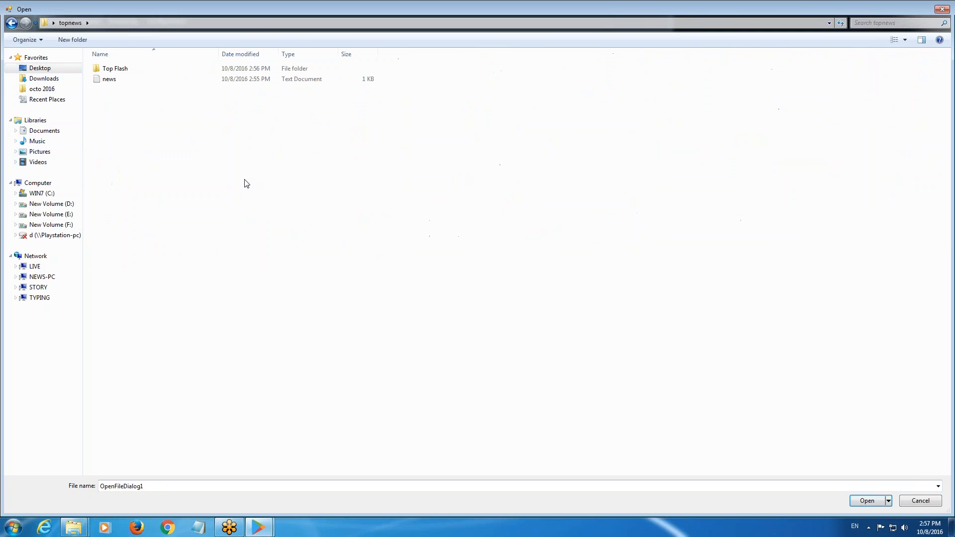
{"action": "double_click", "coordinate": [110, 80]}
- Place the news ticker over the flash strip at X 0 and Y 43, with height 55 and width 591
{"action": "left_click", "coordinate": [210, 85]}
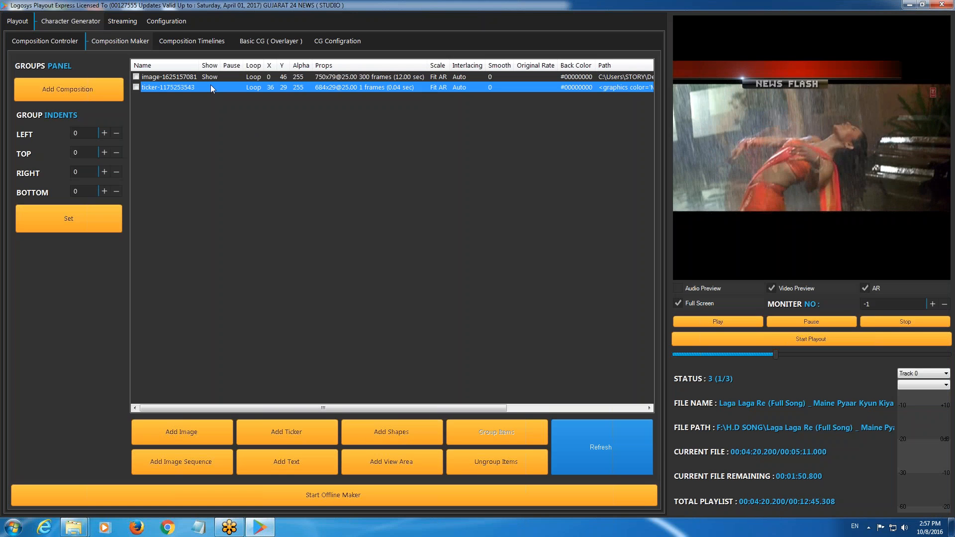
{"action": "right_click", "coordinate": [211, 87]}
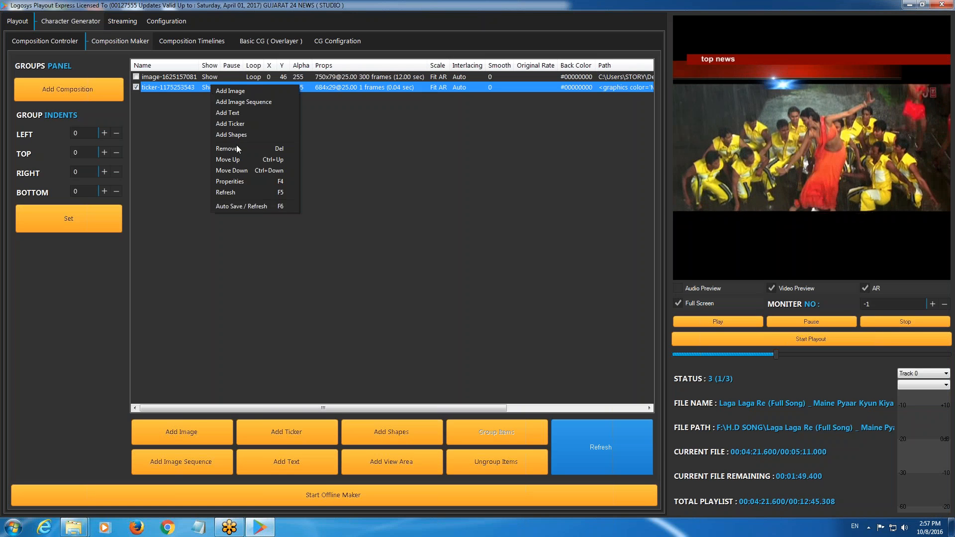
{"action": "left_click", "coordinate": [233, 182]}
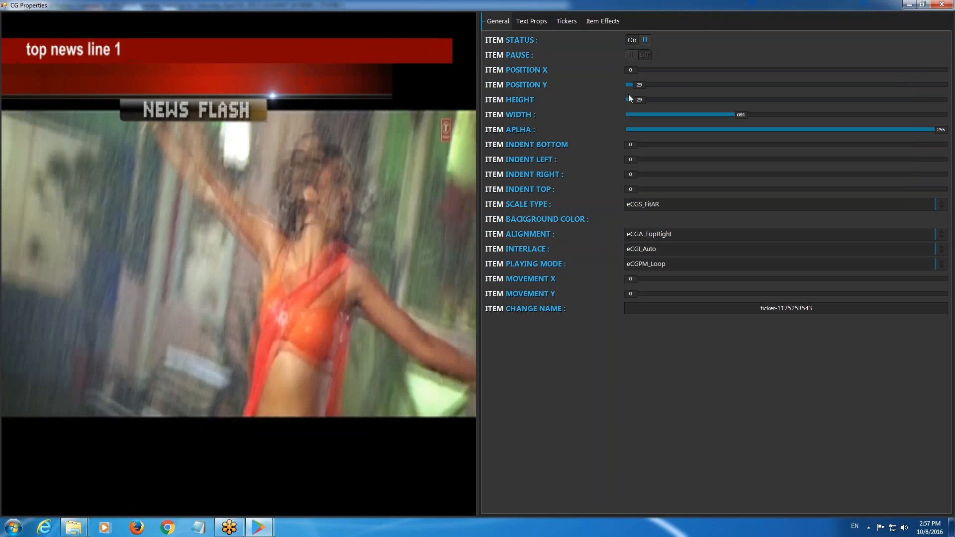
{"action": "mouse_move", "coordinate": [641, 85]}
{"action": "left_mouse_down"}
{"action": "mouse_move", "coordinate": [649, 84]}
{"action": "mouse_move", "coordinate": [648, 99]}
{"action": "left_mouse_up"}
{"action": "mouse_move", "coordinate": [741, 114]}
{"action": "left_mouse_down"}
{"action": "mouse_move", "coordinate": [714, 115]}
{"action": "mouse_move", "coordinate": [727, 113]}
{"action": "left_mouse_up"}
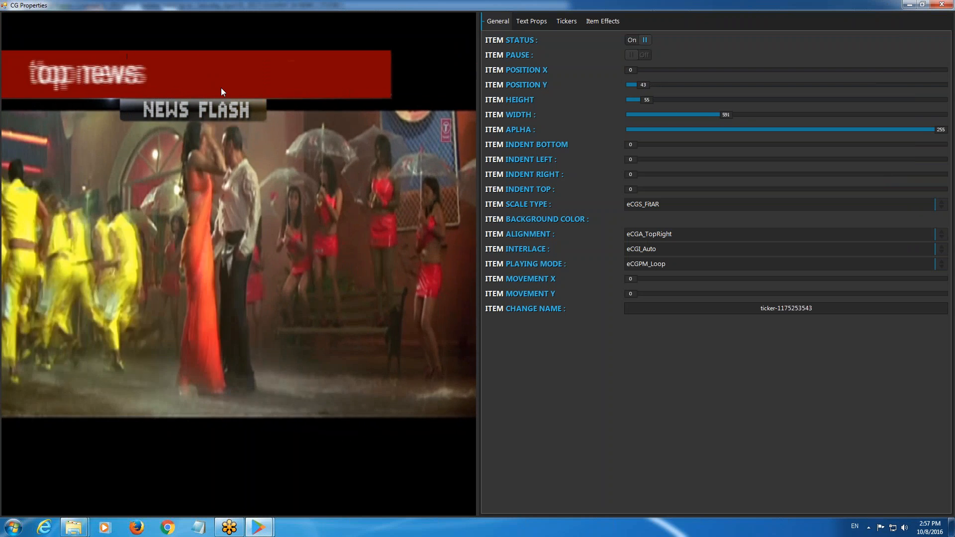
- Make the ticker background transparent, set its entrance to Move from top, and add Move and Squeeze on exit
{"action": "left_click", "coordinate": [573, 23]}
{"action": "left_click", "coordinate": [725, 207]}
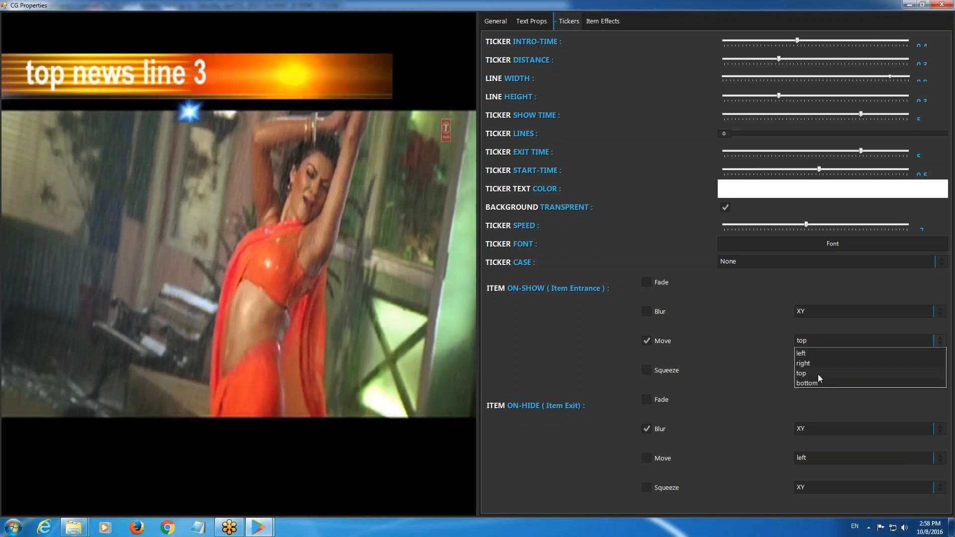
{"action": "left_click", "coordinate": [816, 373]}
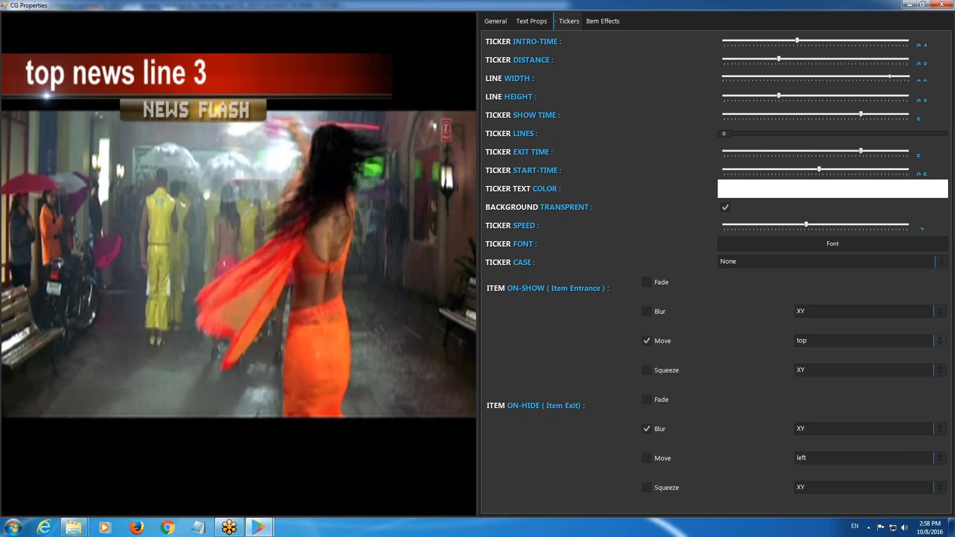
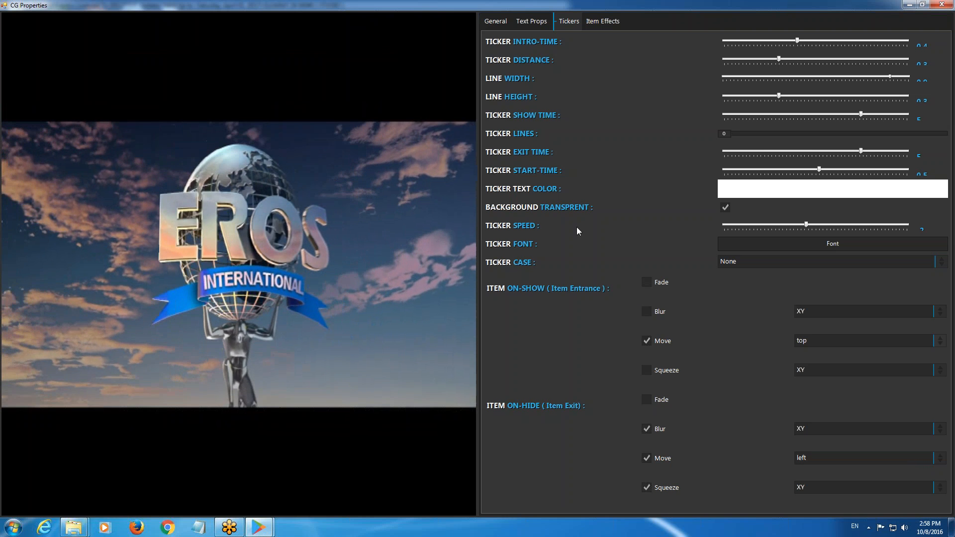
- Look through the ticker's text, item effects and general properties, and close the properties window
{"action": "left_click", "coordinate": [530, 22]}
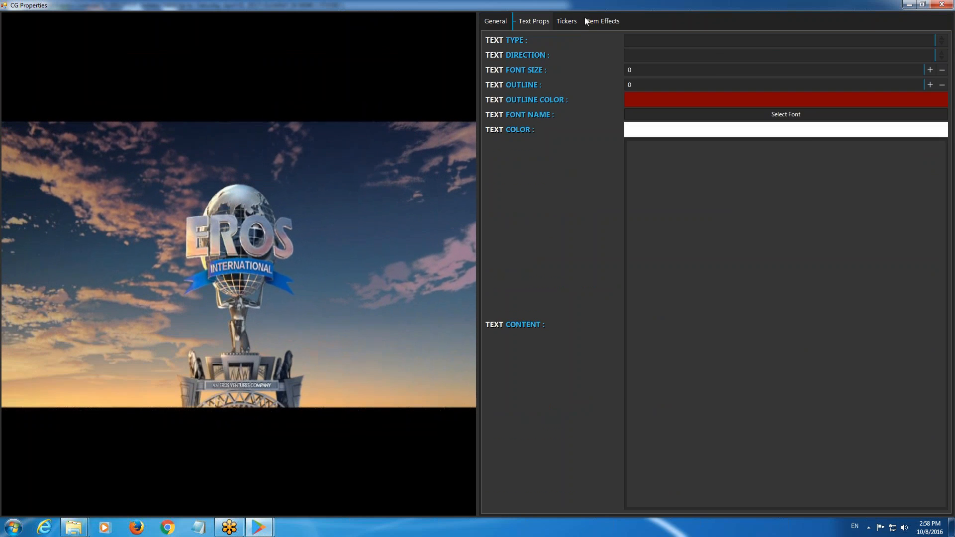
{"action": "left_click", "coordinate": [588, 20]}
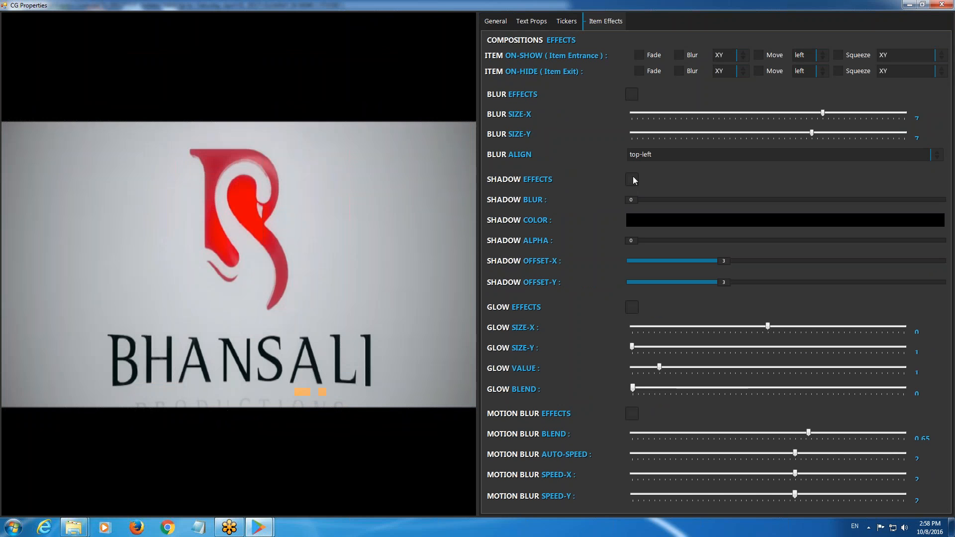
{"action": "left_click", "coordinate": [567, 21]}
{"action": "left_click", "coordinate": [532, 21]}
{"action": "left_click", "coordinate": [496, 21]}
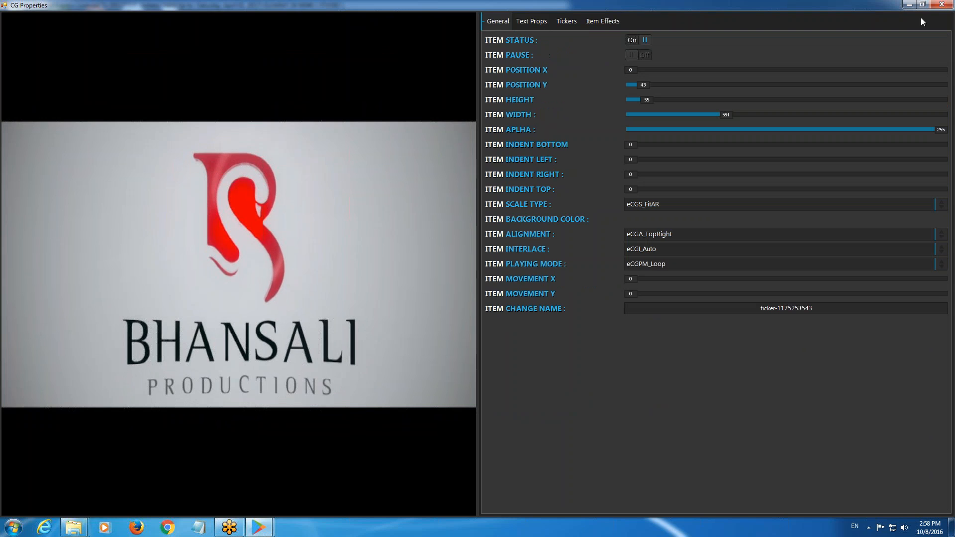
{"action": "left_click", "coordinate": [944, 5]}
- Switch playback to the Manma Emotion Jaage song in the primary playlist
{"action": "left_click", "coordinate": [59, 40]}
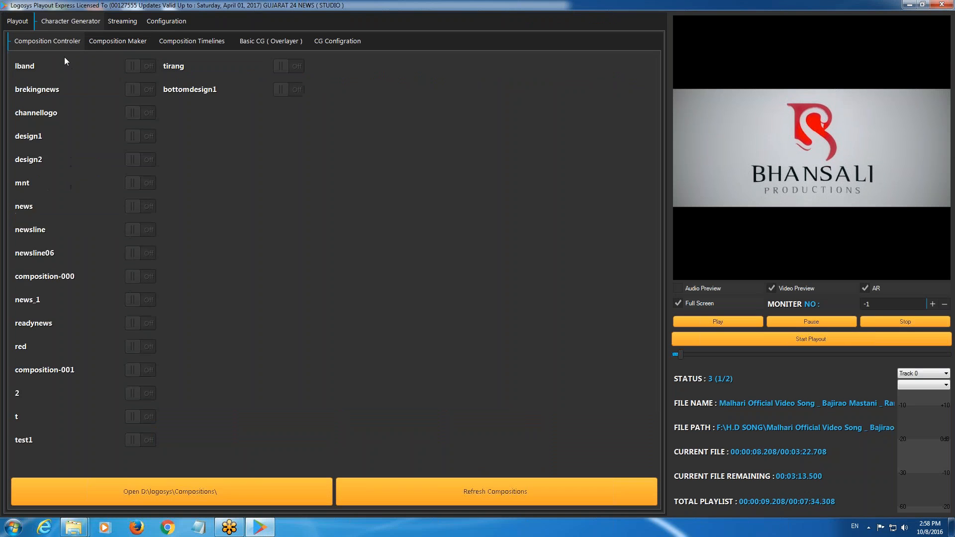
{"action": "left_click", "coordinate": [24, 21]}
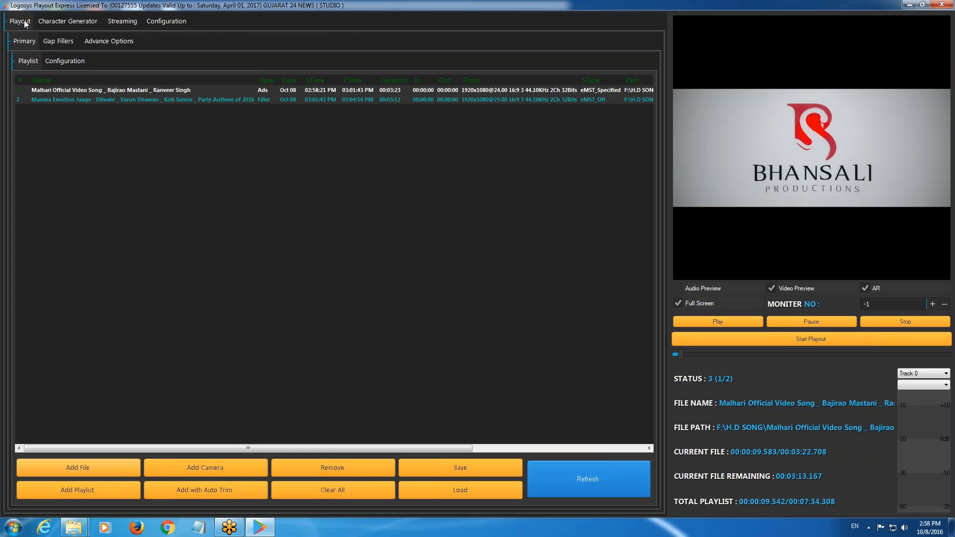
{"action": "right_click", "coordinate": [176, 100]}
{"action": "left_click", "coordinate": [241, 213]}
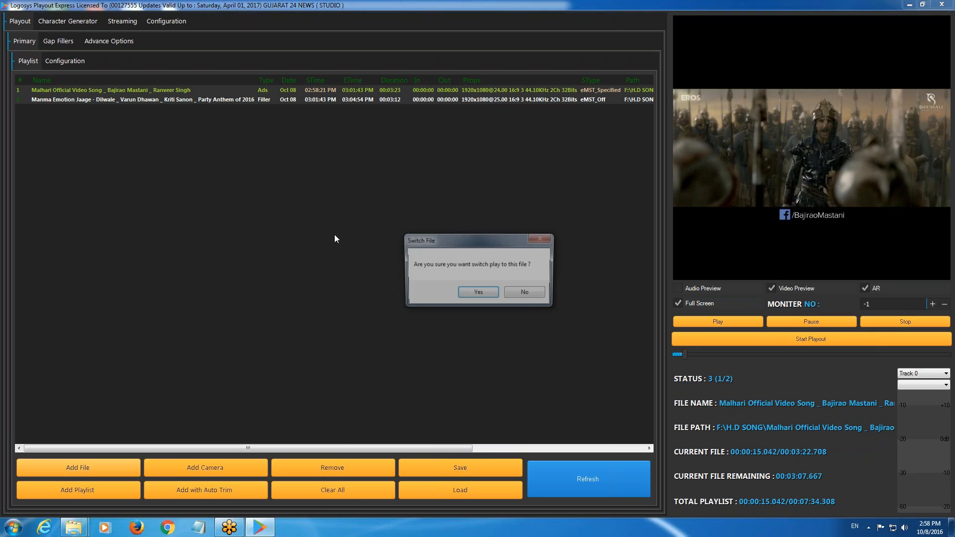
{"action": "key", "text": "Return"}
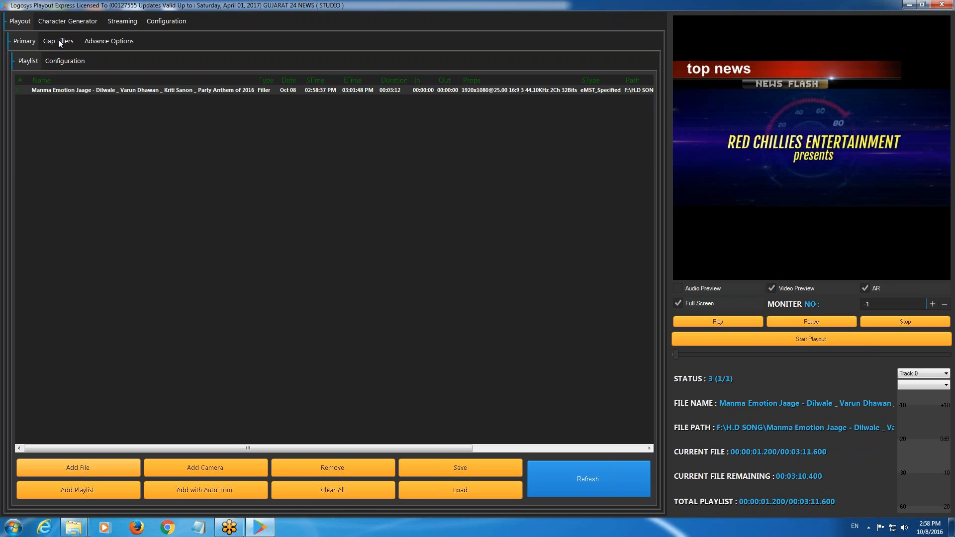
- Enable the shadow effect on the news ticker in the composition maker
{"action": "left_click", "coordinate": [63, 39]}
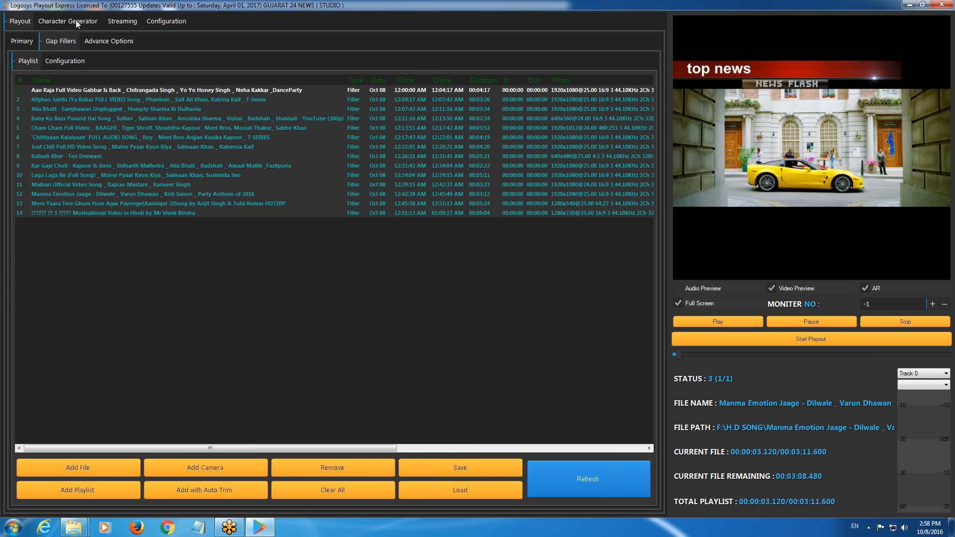
{"action": "left_click", "coordinate": [75, 22]}
{"action": "left_click", "coordinate": [118, 41]}
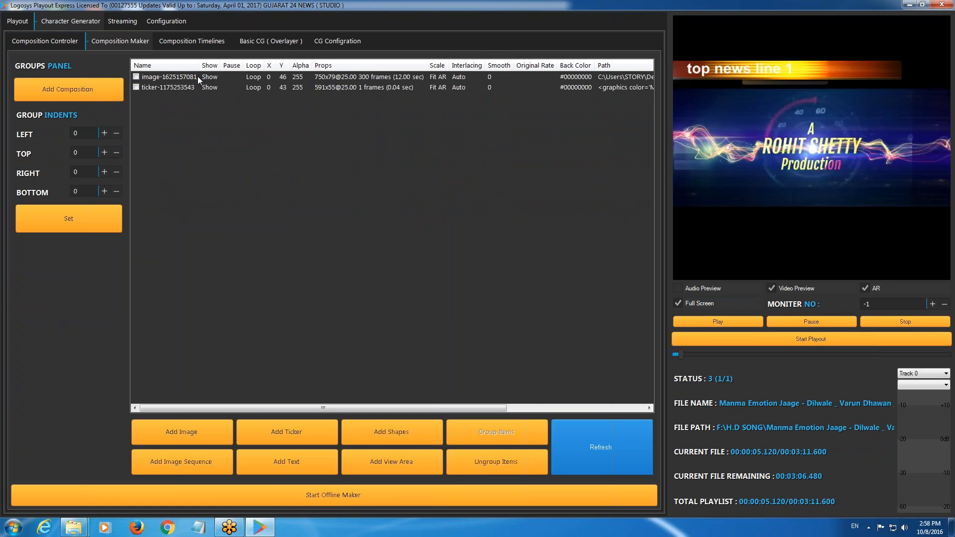
{"action": "left_click", "coordinate": [210, 86]}
{"action": "right_click", "coordinate": [210, 86]}
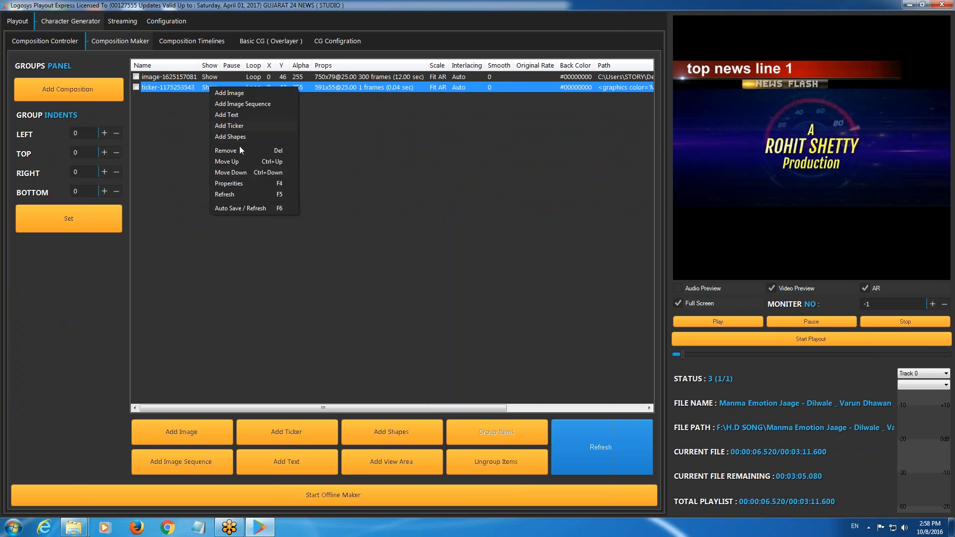
{"action": "left_click", "coordinate": [240, 183]}
{"action": "left_click", "coordinate": [571, 21]}
{"action": "left_click", "coordinate": [603, 21]}
{"action": "left_click", "coordinate": [632, 180]}
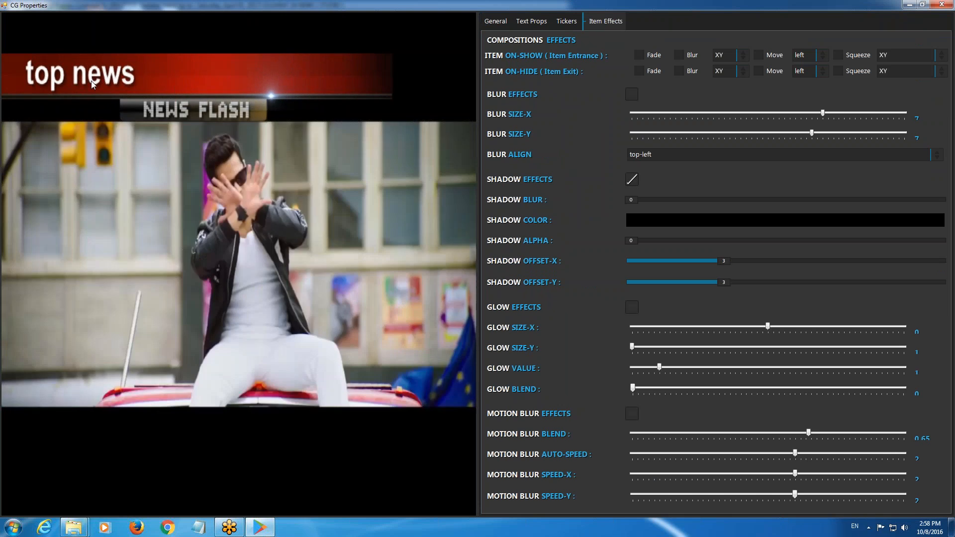
- Set the ticker's shadow color to dark green and enable its glow effect
{"action": "left_click", "coordinate": [647, 217]}
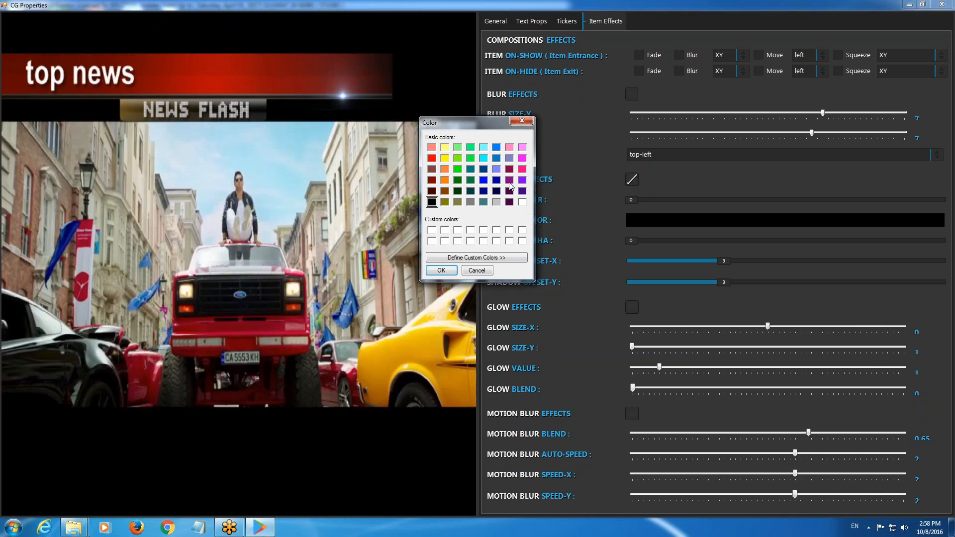
{"action": "left_click", "coordinate": [472, 180]}
{"action": "left_click", "coordinate": [441, 270]}
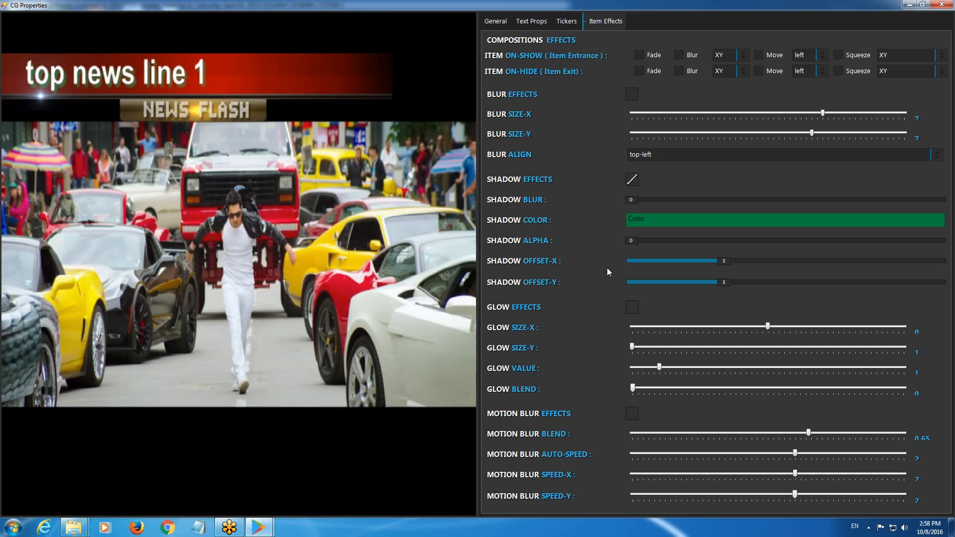
{"action": "left_click", "coordinate": [632, 308]}
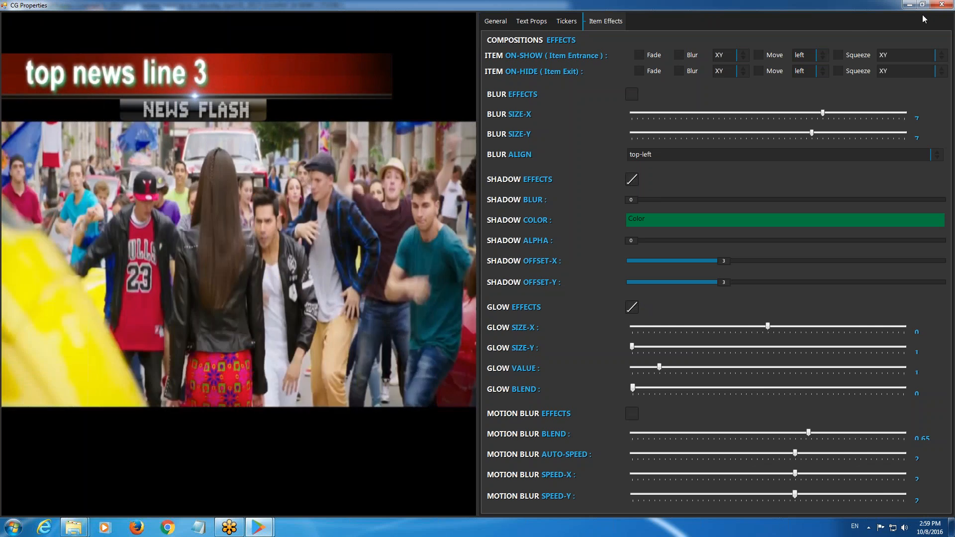
- Close the ticker's properties and give the top news image sequence a Move entrance effect with direction top
{"action": "left_click", "coordinate": [942, 5]}
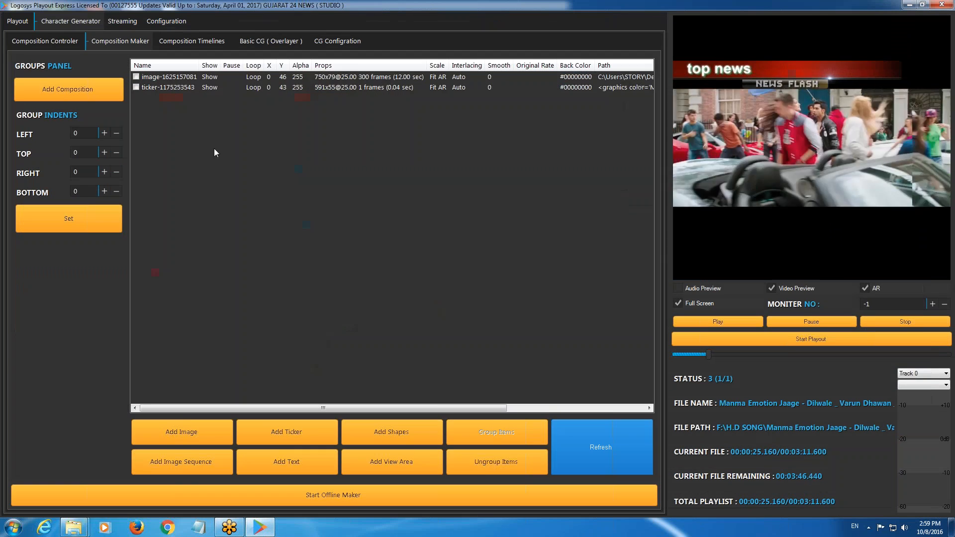
{"action": "left_click", "coordinate": [151, 80]}
{"action": "right_click", "coordinate": [151, 77]}
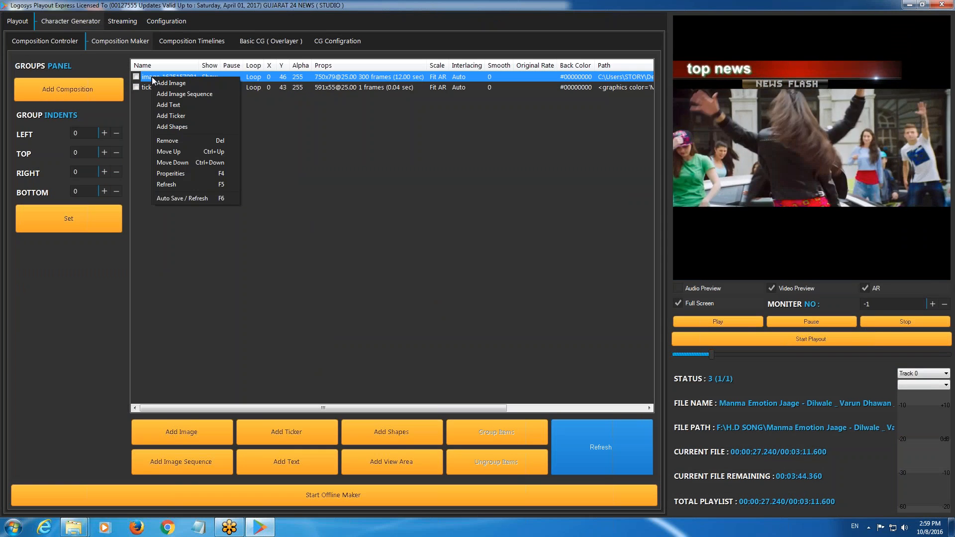
{"action": "left_click", "coordinate": [193, 172]}
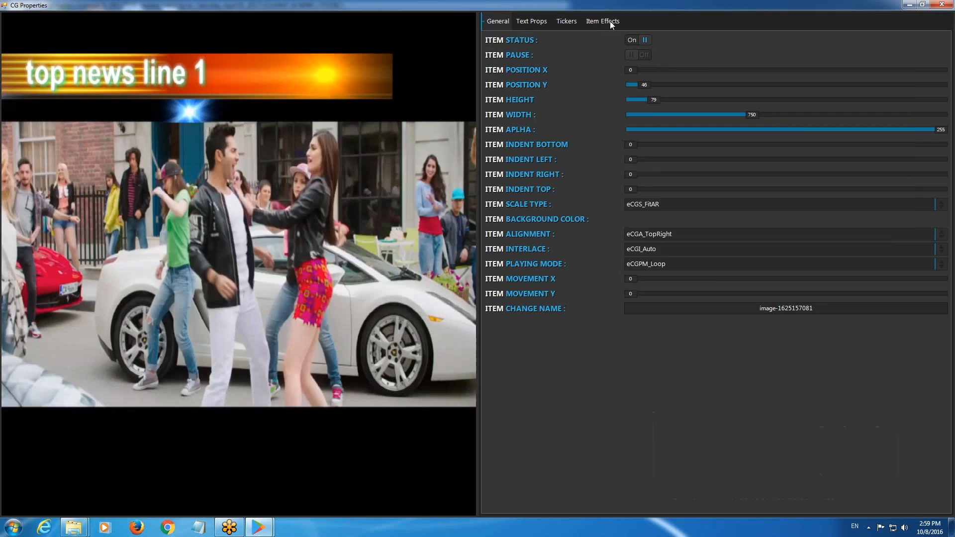
{"action": "left_click", "coordinate": [607, 21]}
{"action": "left_click", "coordinate": [769, 56]}
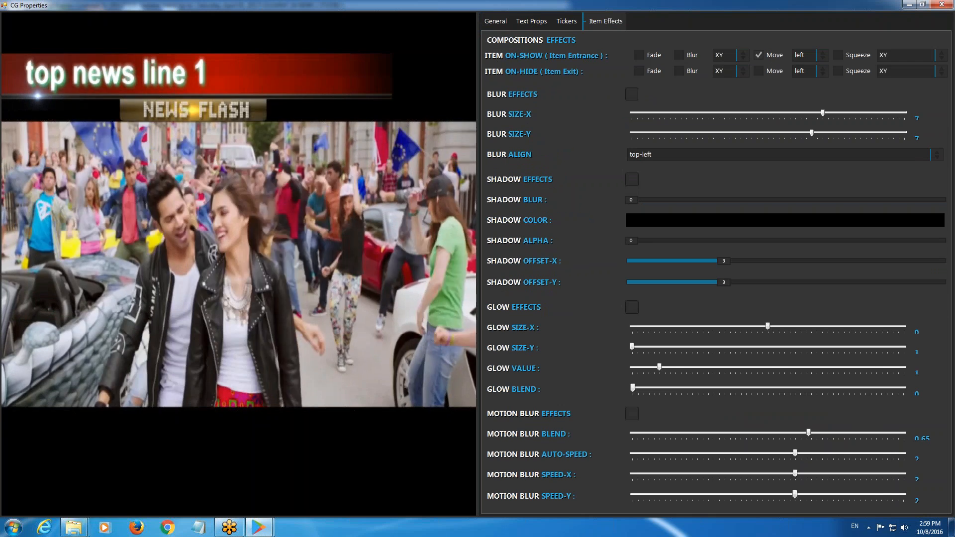
{"action": "left_click", "coordinate": [803, 56]}
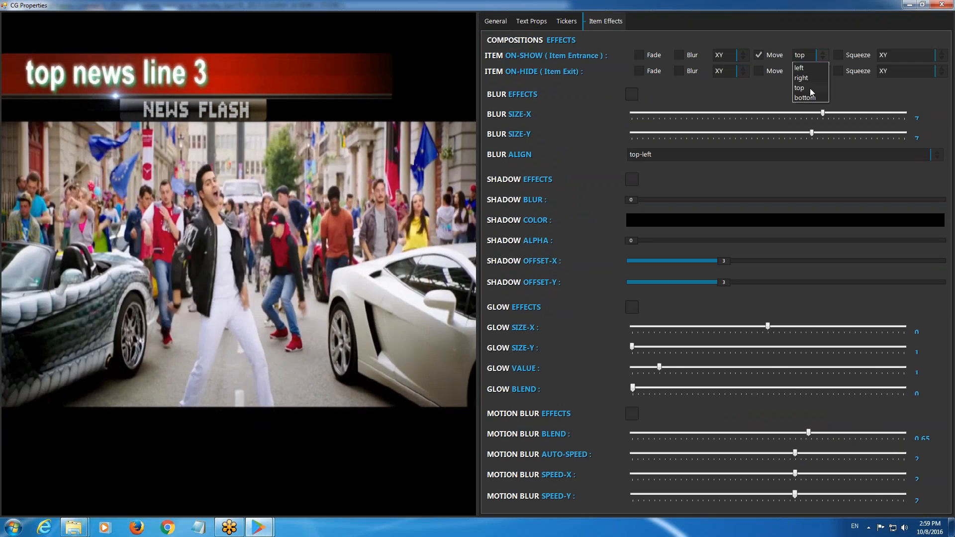
{"action": "left_click", "coordinate": [810, 88]}
- Enable the Move exit effect with direction top for the image sequence and close its properties
{"action": "left_click", "coordinate": [759, 72]}
{"action": "left_click", "coordinate": [801, 71]}
{"action": "left_click", "coordinate": [805, 103]}
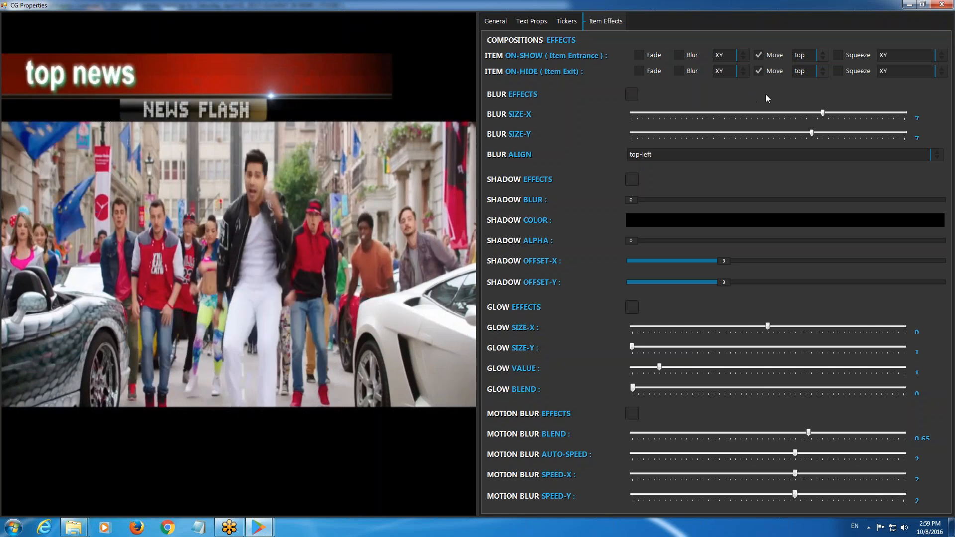
{"action": "left_click", "coordinate": [941, 5]}
- Give the news ticker a Move entrance effect with direction top in its item effects
{"action": "left_click", "coordinate": [193, 86]}
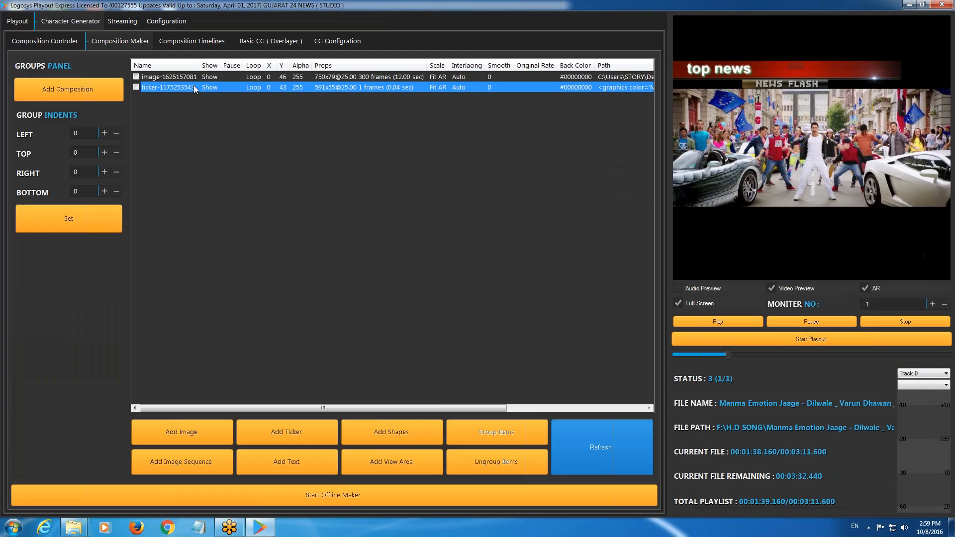
{"action": "right_click", "coordinate": [193, 86]}
{"action": "left_click", "coordinate": [214, 182]}
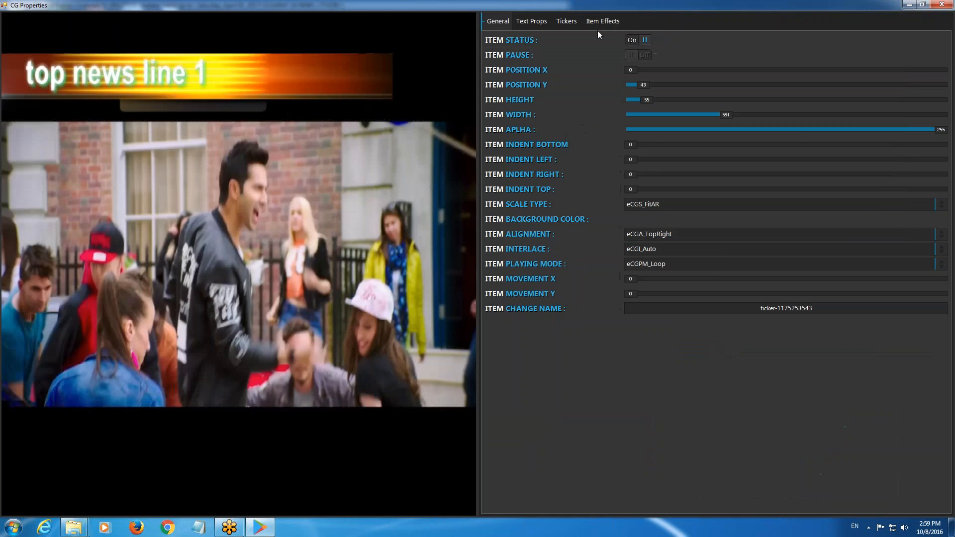
{"action": "left_click", "coordinate": [599, 21]}
{"action": "left_click", "coordinate": [759, 55]}
{"action": "left_click", "coordinate": [809, 56]}
{"action": "left_click", "coordinate": [817, 87]}
- Enable the Move exit effect with direction top for the ticker and close its properties
{"action": "left_click", "coordinate": [759, 71]}
{"action": "left_click", "coordinate": [809, 71]}
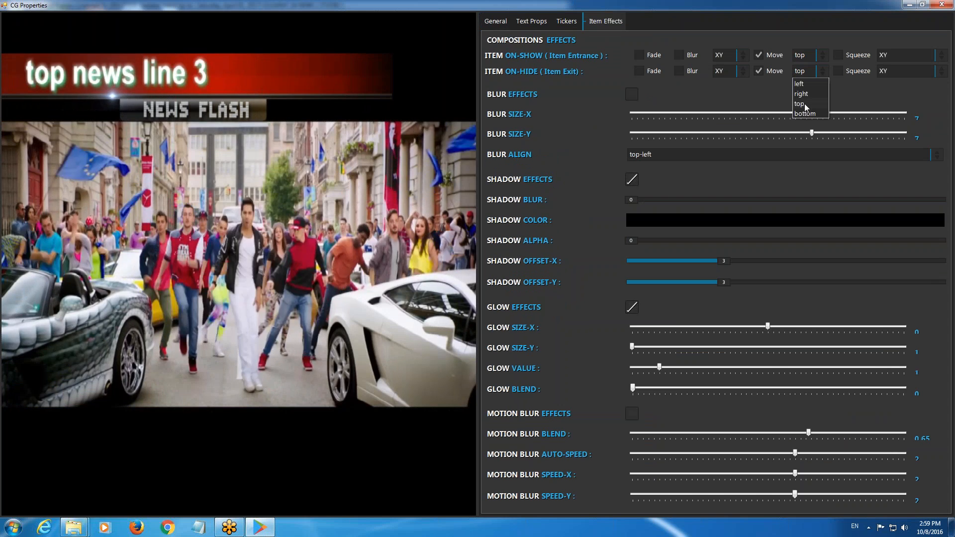
{"action": "left_click", "coordinate": [804, 103]}
{"action": "left_click", "coordinate": [954, 5]}
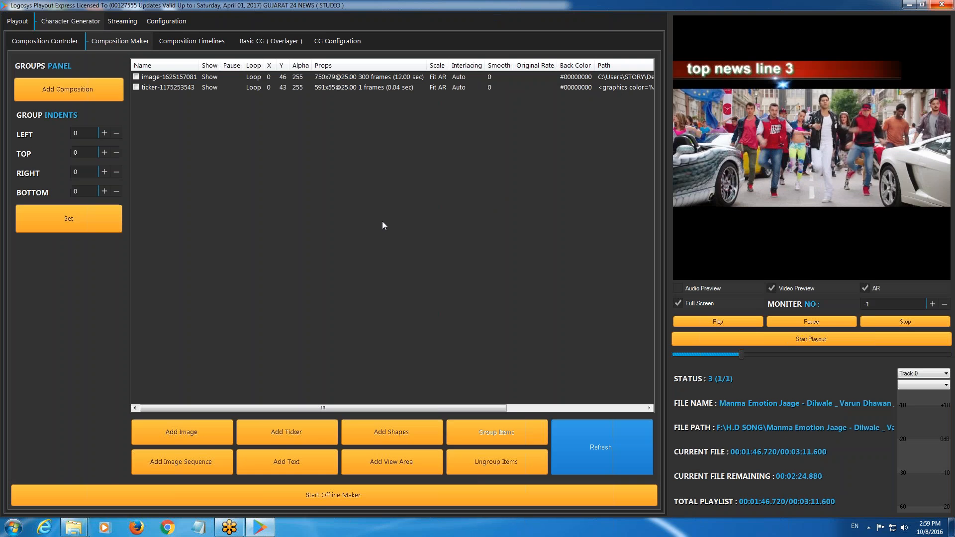
- Select both the image sequence and the ticker and add them as a composition named topnews
{"action": "left_click", "coordinate": [137, 88]}
{"action": "left_click", "coordinate": [138, 88]}
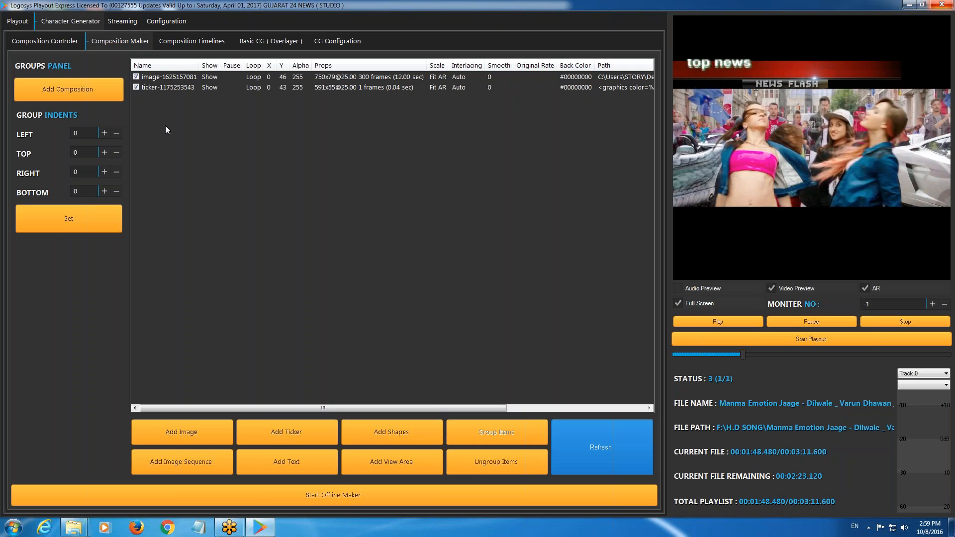
{"action": "left_click", "coordinate": [65, 92]}
{"action": "type", "text": "top"}
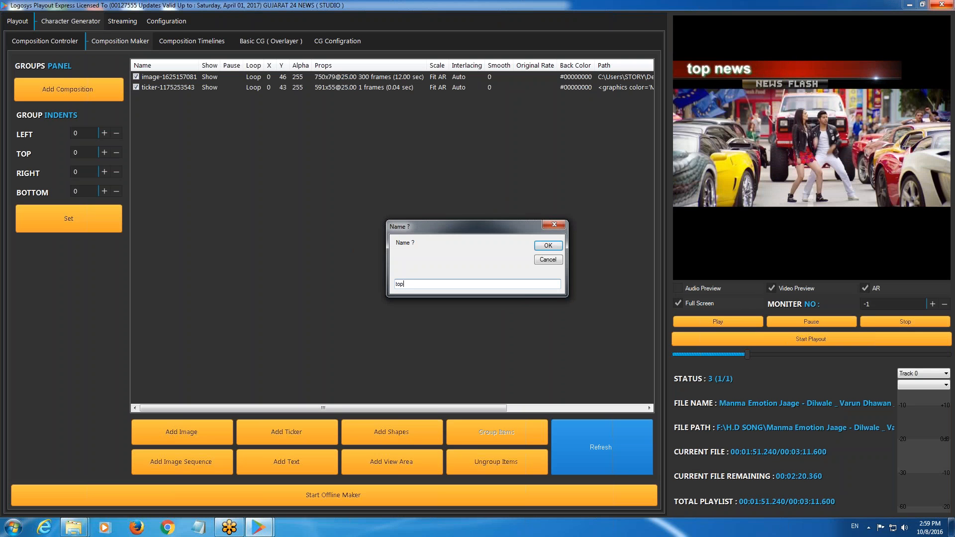
{"action": "type", "text": "news"}
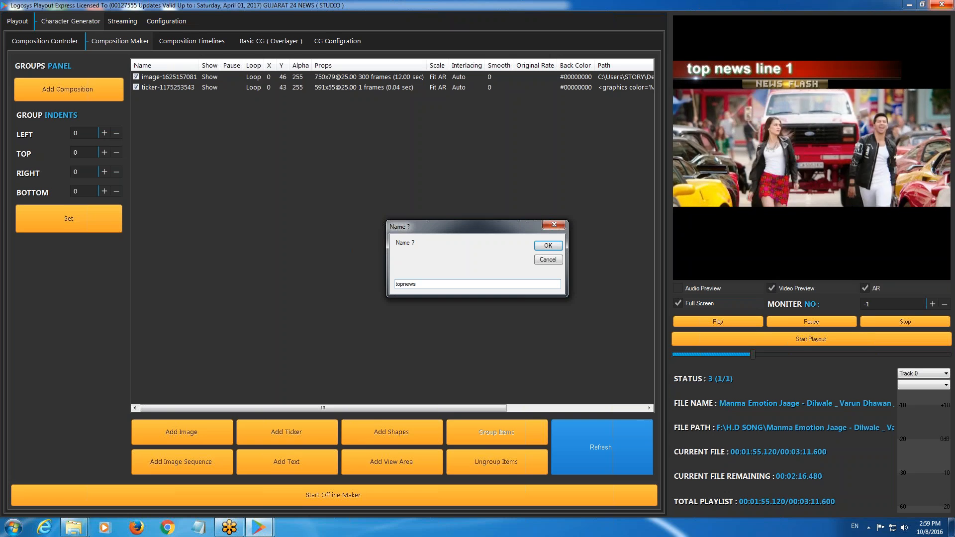
{"action": "key", "text": "Return"}
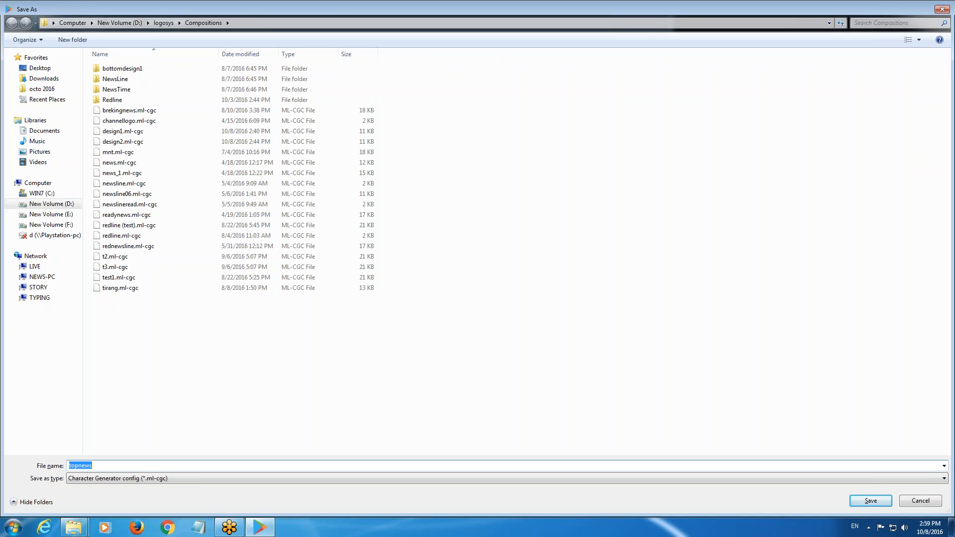
- Save the topnews composition file in the topnews folder on the Desktop
{"action": "left_click", "coordinate": [38, 68]}
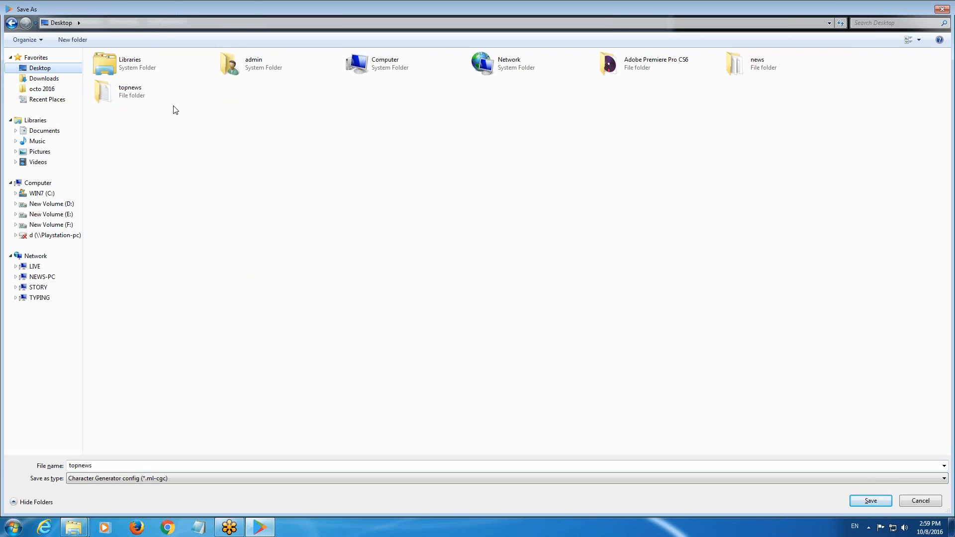
{"action": "double_click", "coordinate": [148, 94]}
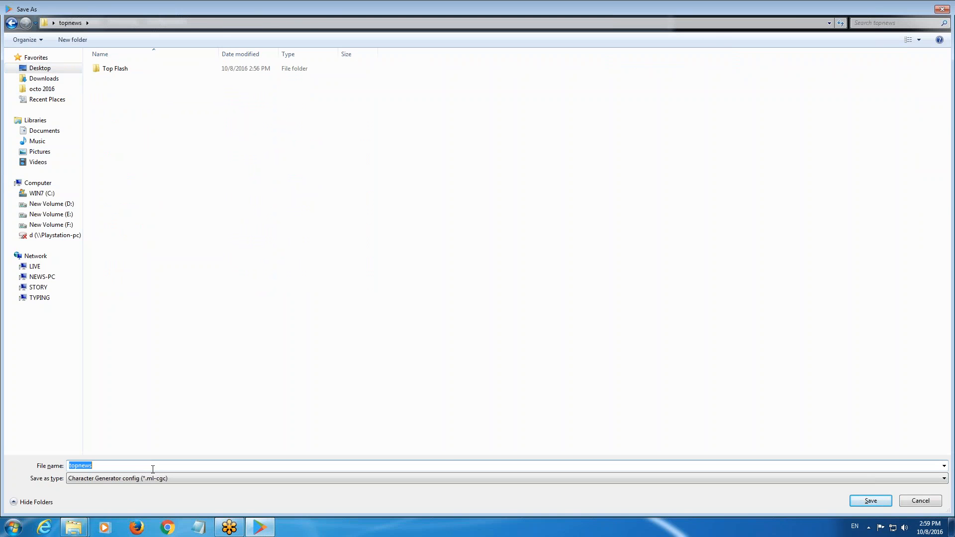
{"action": "key", "text": "Return"}
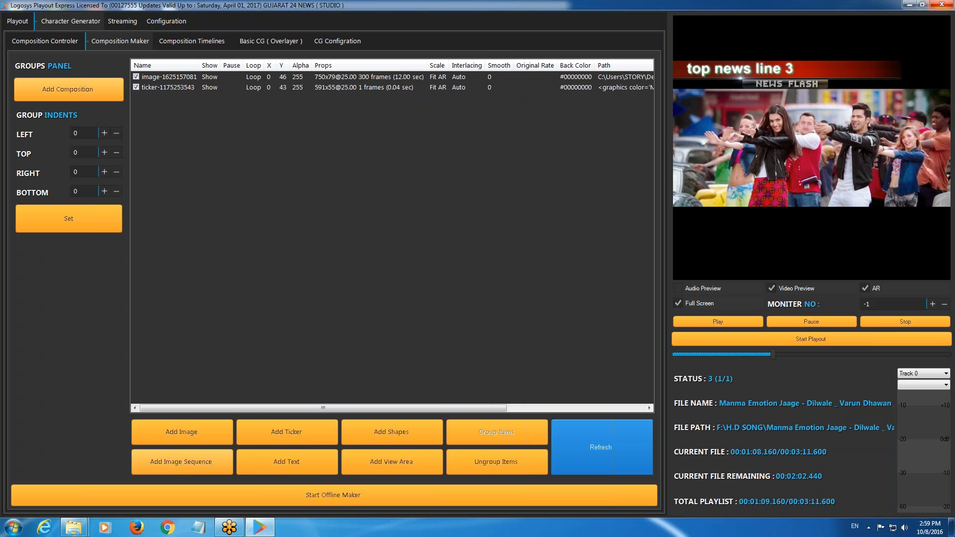
- Check the Top Flash folder, news text file and composition file in the desktop's topnews folder, and close the folder window
{"action": "left_click", "coordinate": [910, 4]}
{"action": "left_click", "coordinate": [174, 81]}
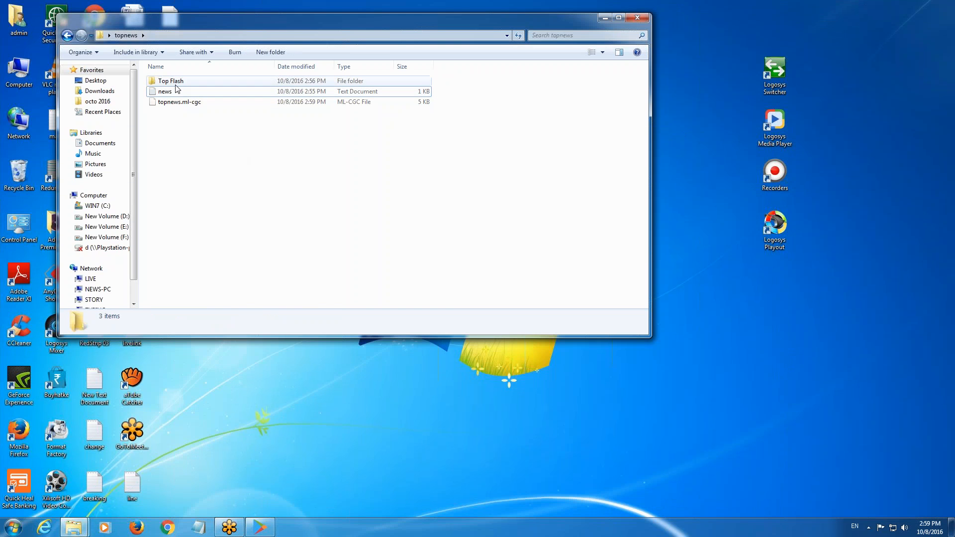
{"action": "left_click", "coordinate": [171, 101]}
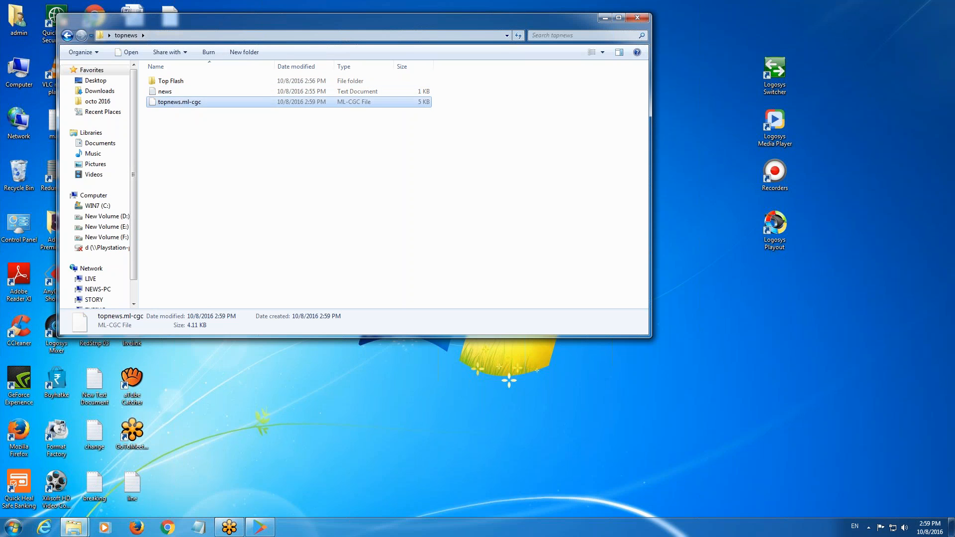
{"action": "left_click", "coordinate": [166, 93]}
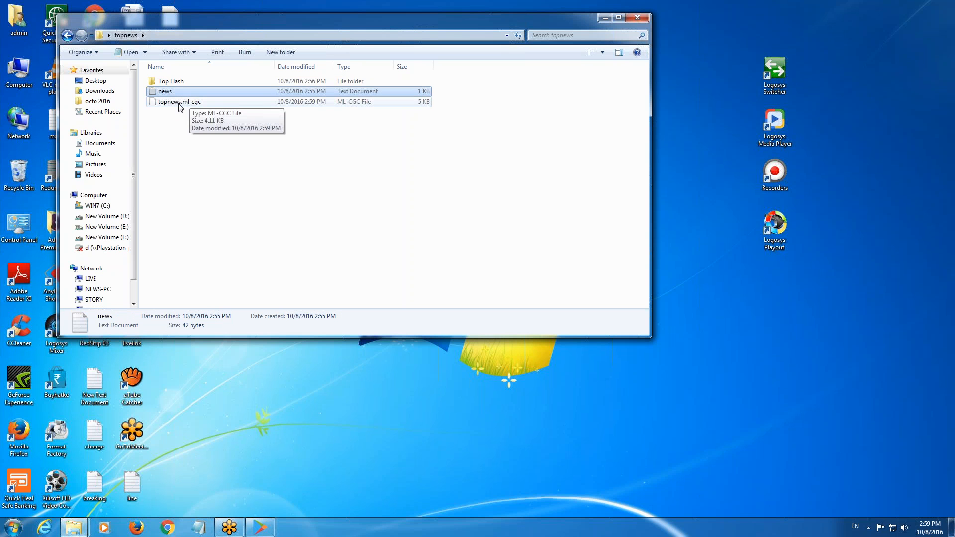
{"action": "left_click", "coordinate": [180, 105]}
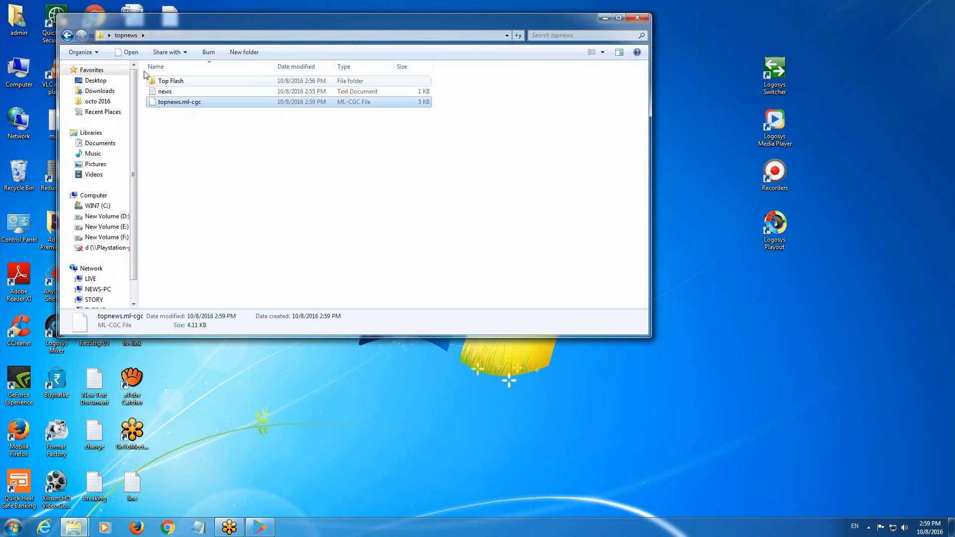
{"action": "left_click", "coordinate": [641, 20]}
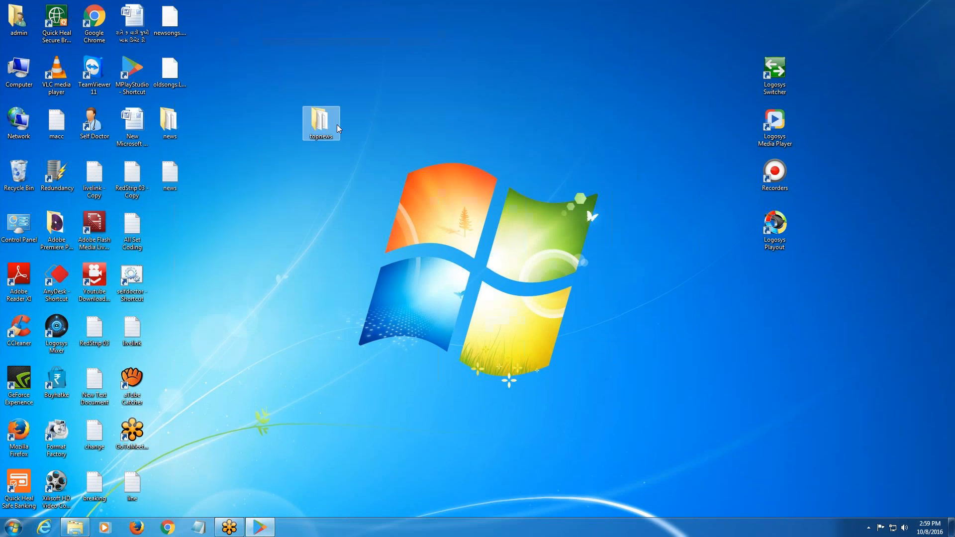
- Copy the topnews folder from the desktop into the D:\logosys\Compositions folder
{"action": "right_click", "coordinate": [336, 125]}
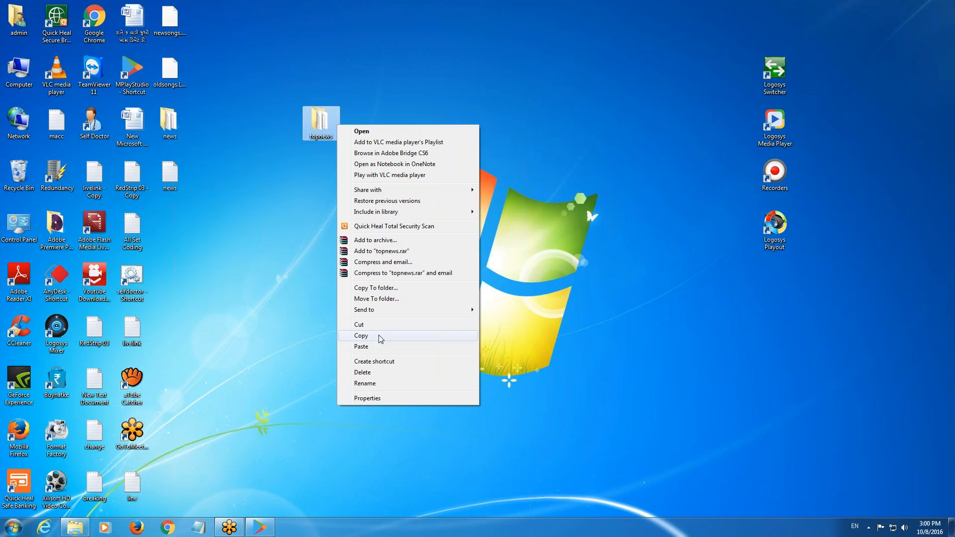
{"action": "left_click", "coordinate": [379, 337]}
{"action": "double_click", "coordinate": [19, 70]}
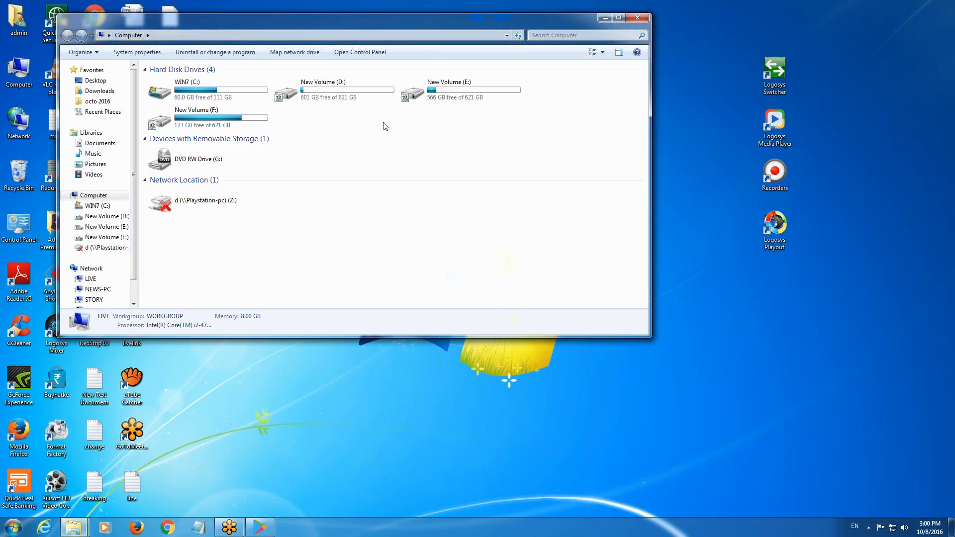
{"action": "double_click", "coordinate": [338, 85]}
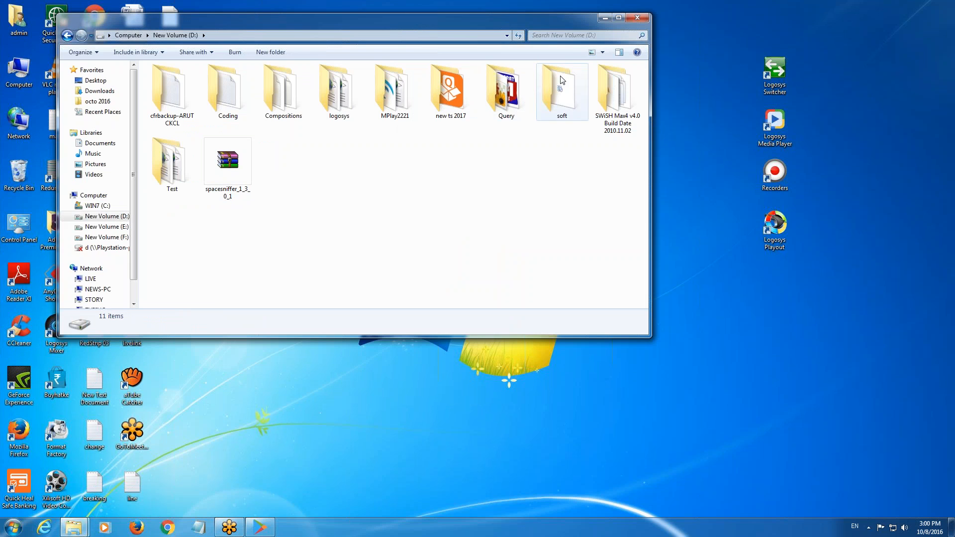
{"action": "double_click", "coordinate": [571, 14]}
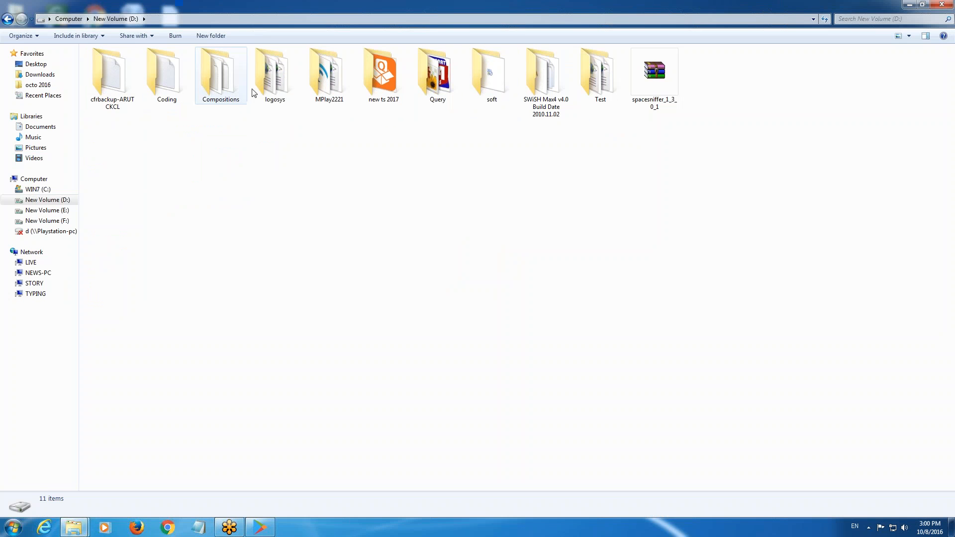
{"action": "double_click", "coordinate": [274, 83]}
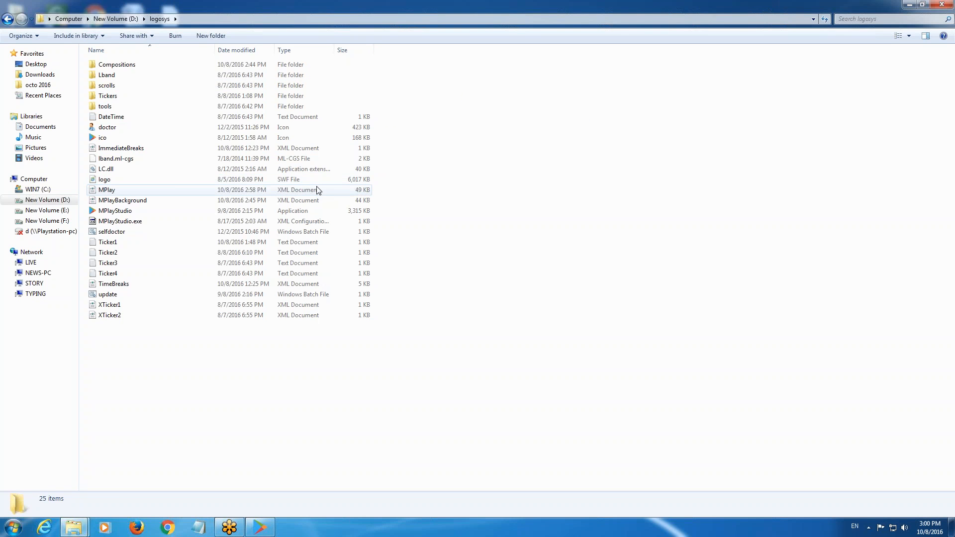
{"action": "double_click", "coordinate": [120, 68]}
{"action": "right_click", "coordinate": [592, 165]}
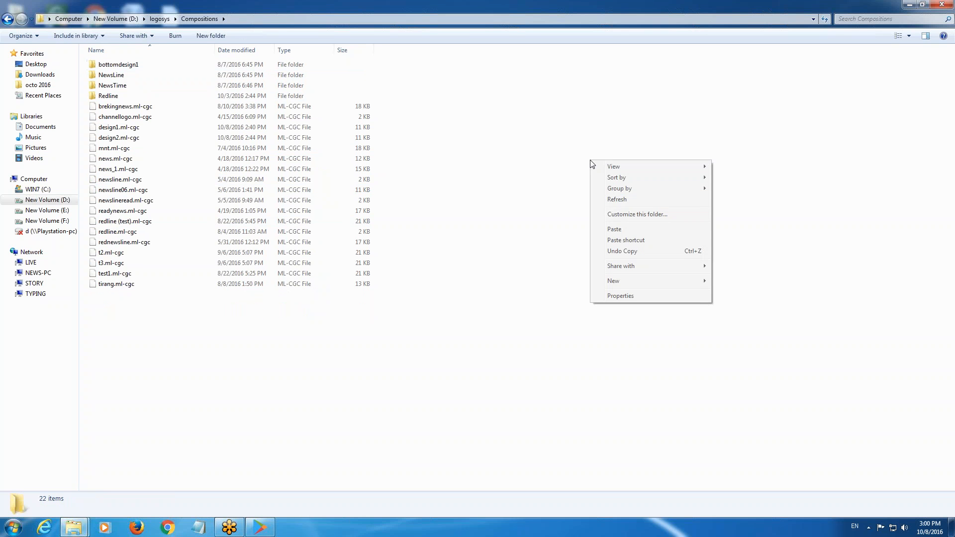
{"action": "left_click", "coordinate": [614, 229]}
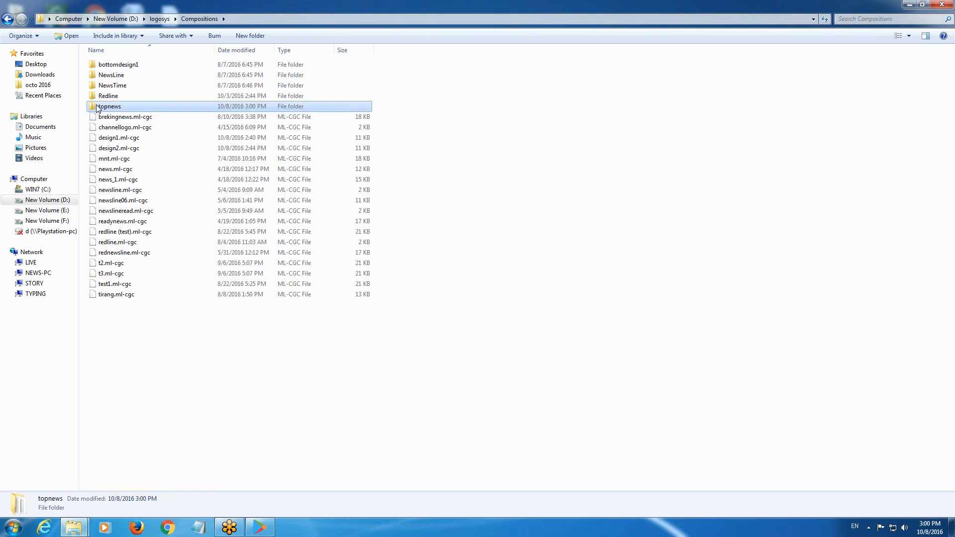
- Return to Logosys Playout, refresh the compositions in the composition controller and switch the topnews composition off
{"action": "mouse_move", "coordinate": [260, 530]}
{"action": "left_click", "coordinate": [248, 470]}
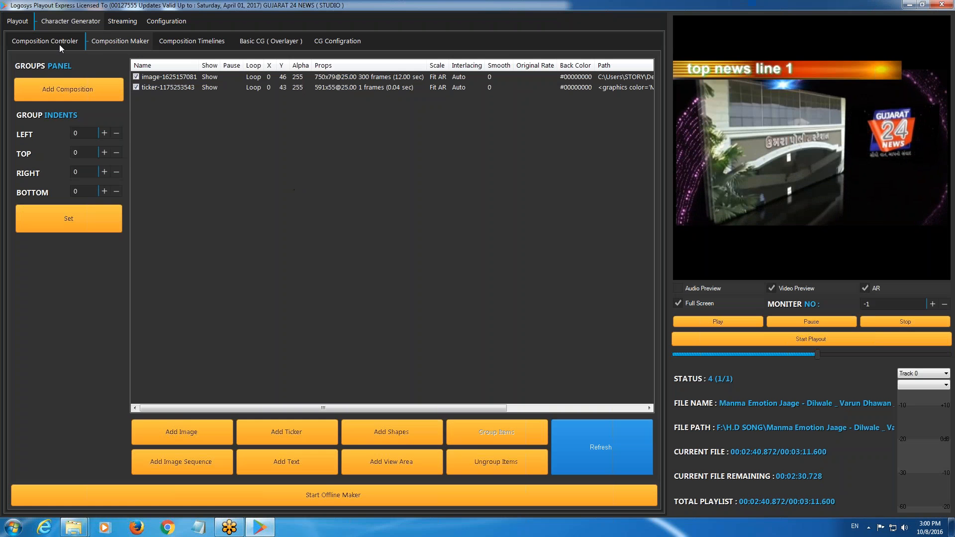
{"action": "left_click", "coordinate": [475, 481]}
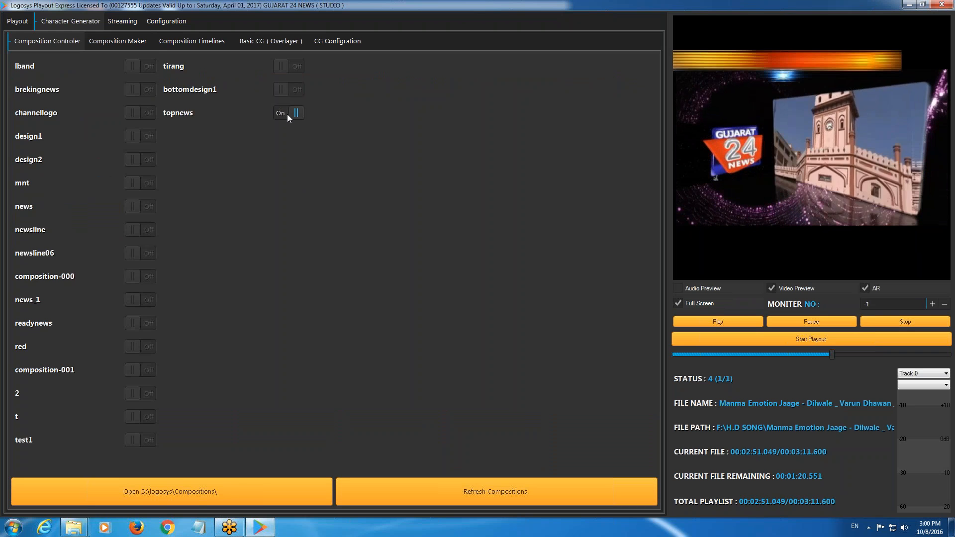
{"action": "left_click", "coordinate": [288, 114]}
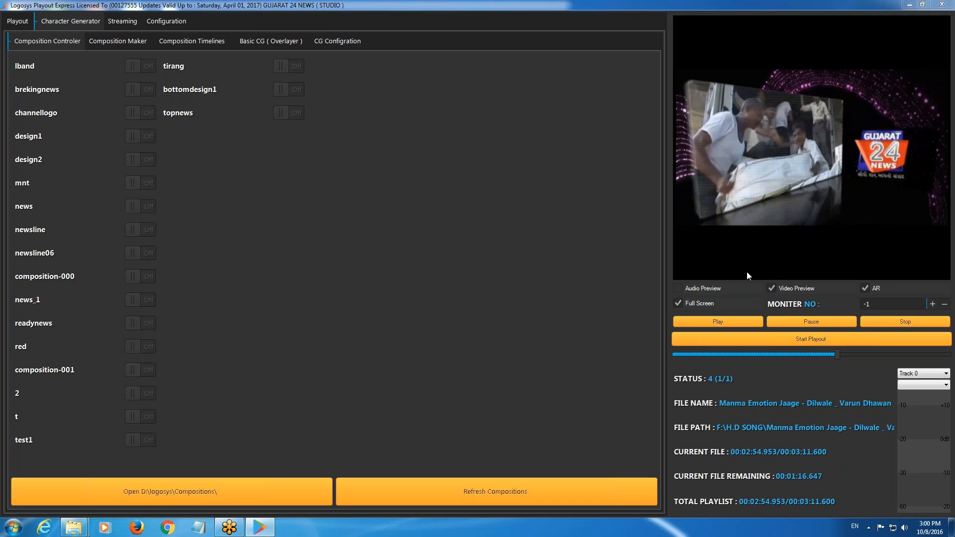